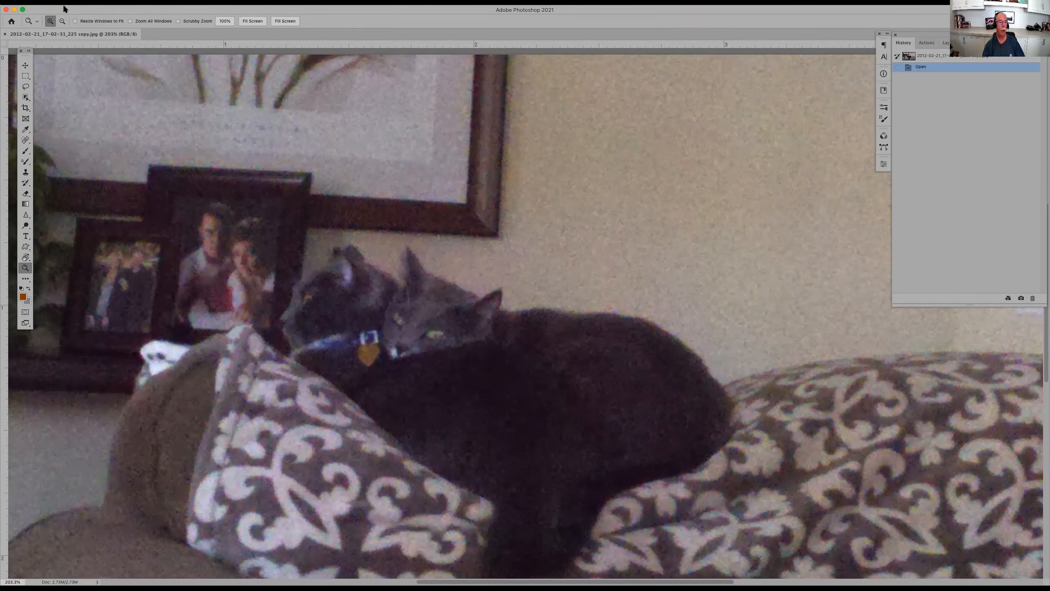
Review the File Handling preferences, including the legacy "Save As" option, and leave them without making changes.
{"action": "left_click", "coordinate": [37, 2]}
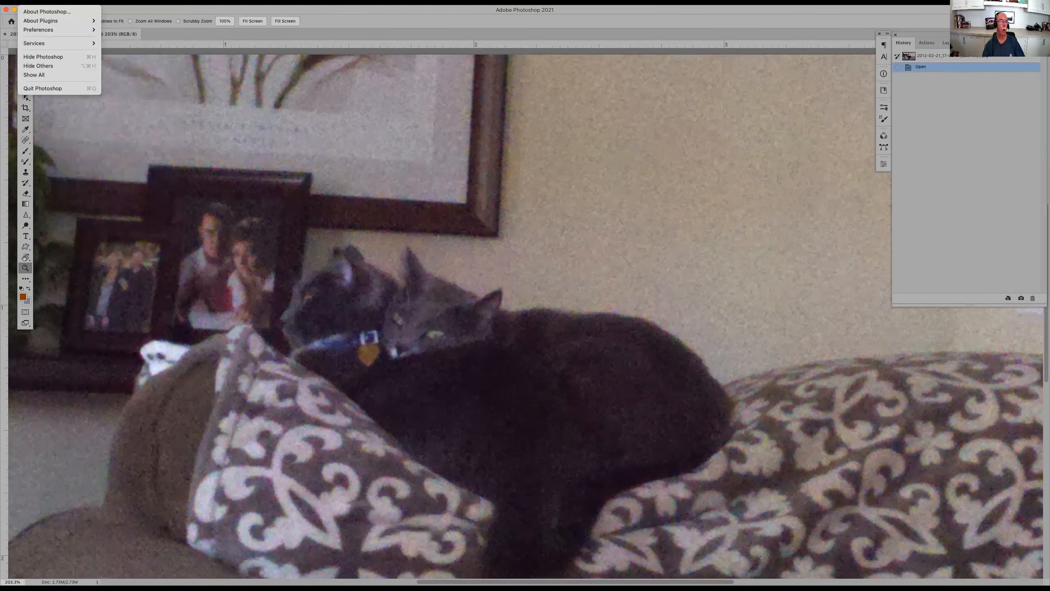
{"action": "mouse_move", "coordinate": [52, 30]}
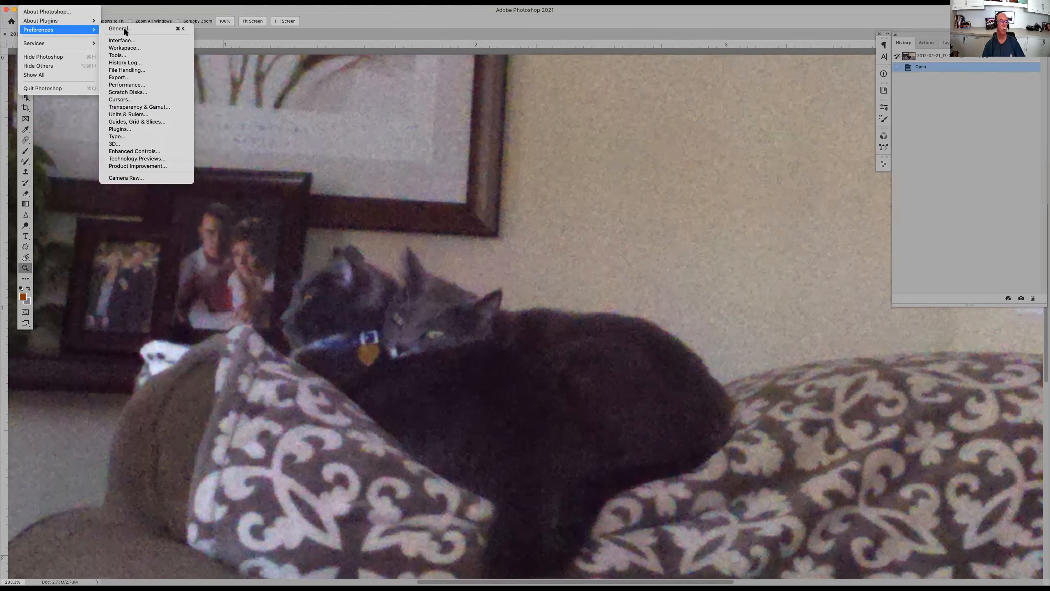
{"action": "left_click", "coordinate": [149, 72]}
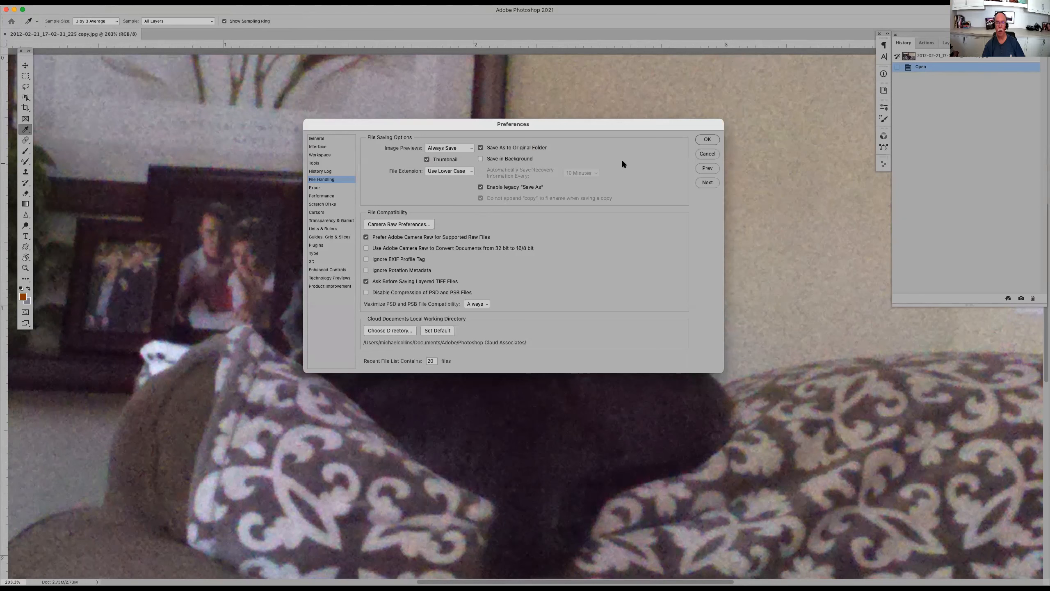
{"action": "left_click", "coordinate": [708, 154]}
{"action": "key", "text": "z"}
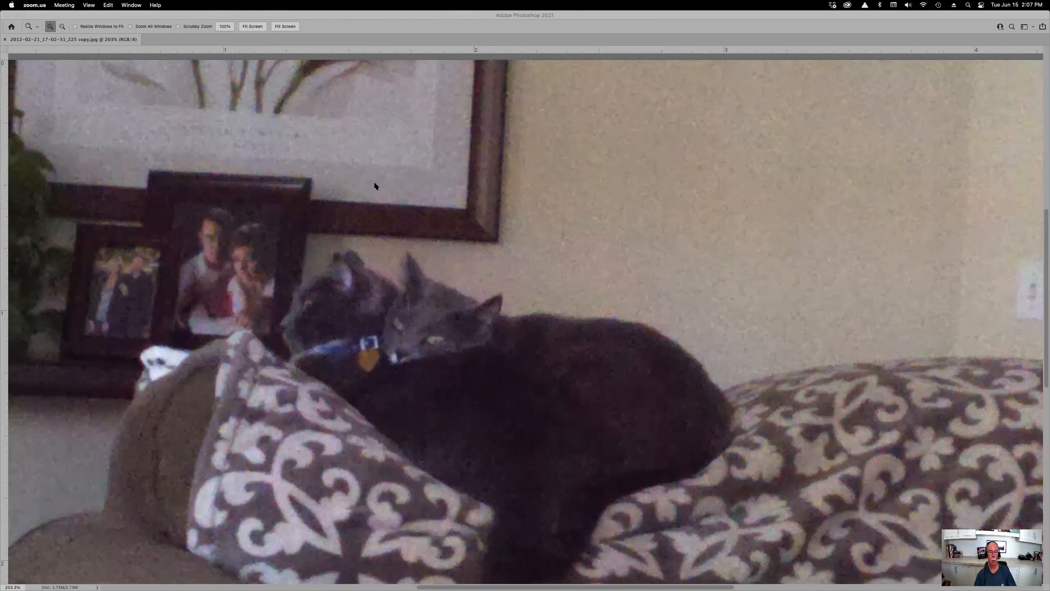
Check the installed Photoshop version in the Creative Cloud desktop app, and close that window.
{"action": "left_click", "coordinate": [446, 211]}
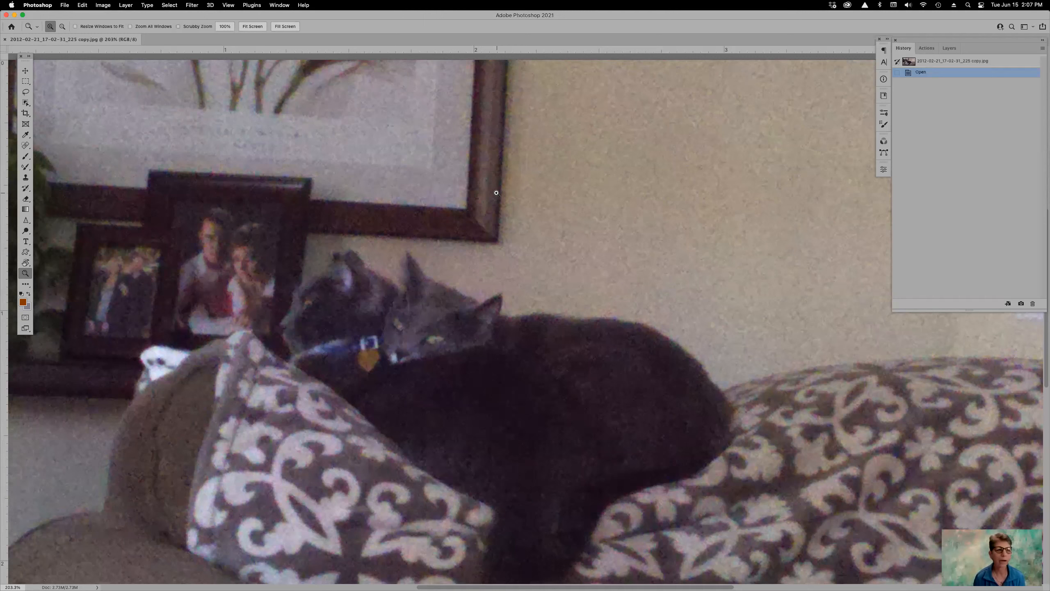
{"action": "left_click", "coordinate": [848, 5]}
{"action": "mouse_move", "coordinate": [462, 354]}
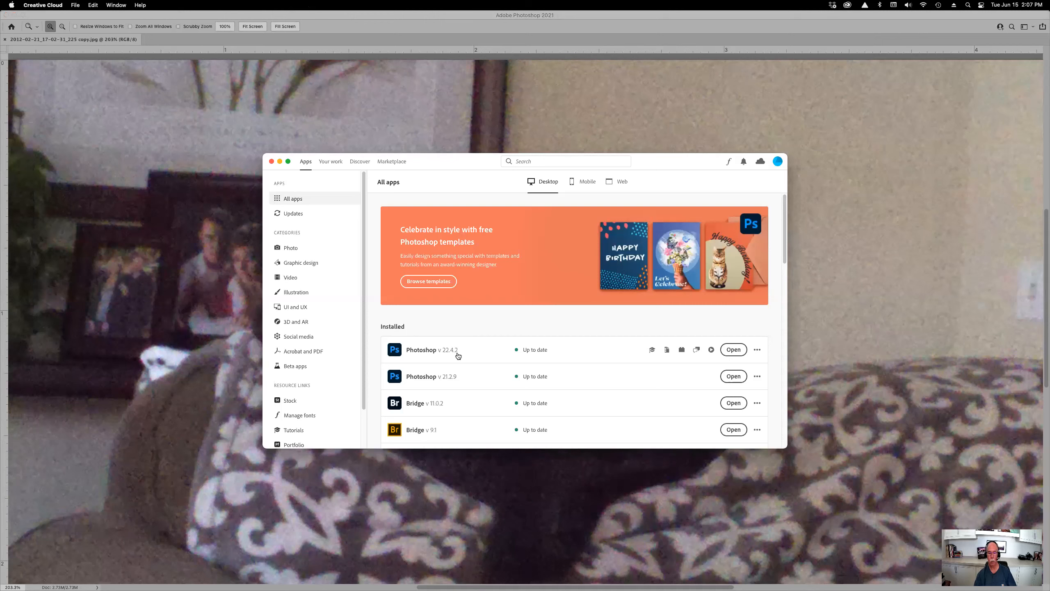
{"action": "left_click", "coordinate": [271, 161]}
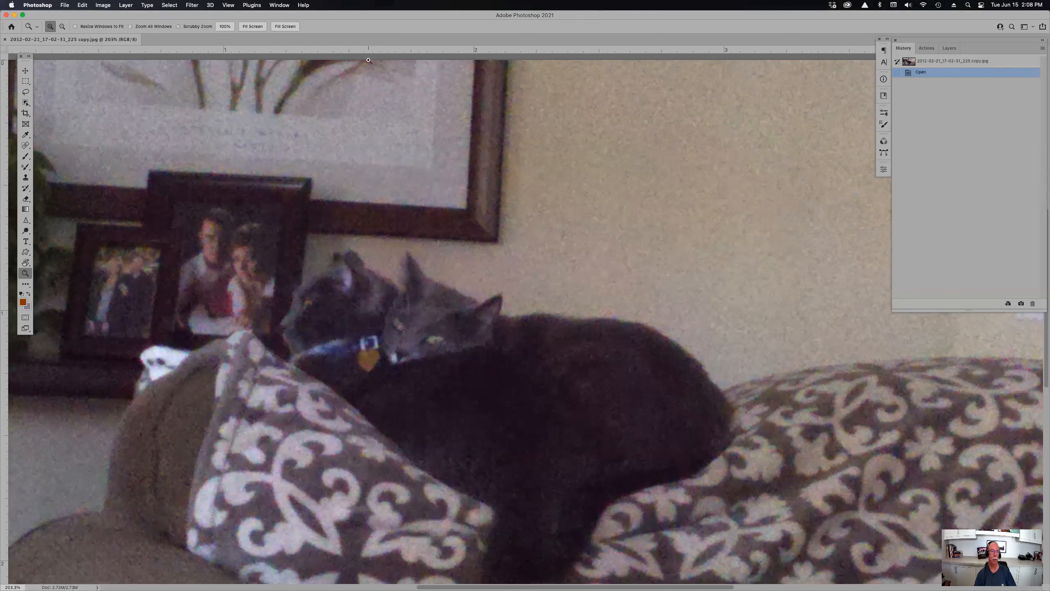
Open the cat photo in the Topaz DeNoise AI filter and show the cats and wall at 200% in the preview.
{"action": "left_click", "coordinate": [197, 4]}
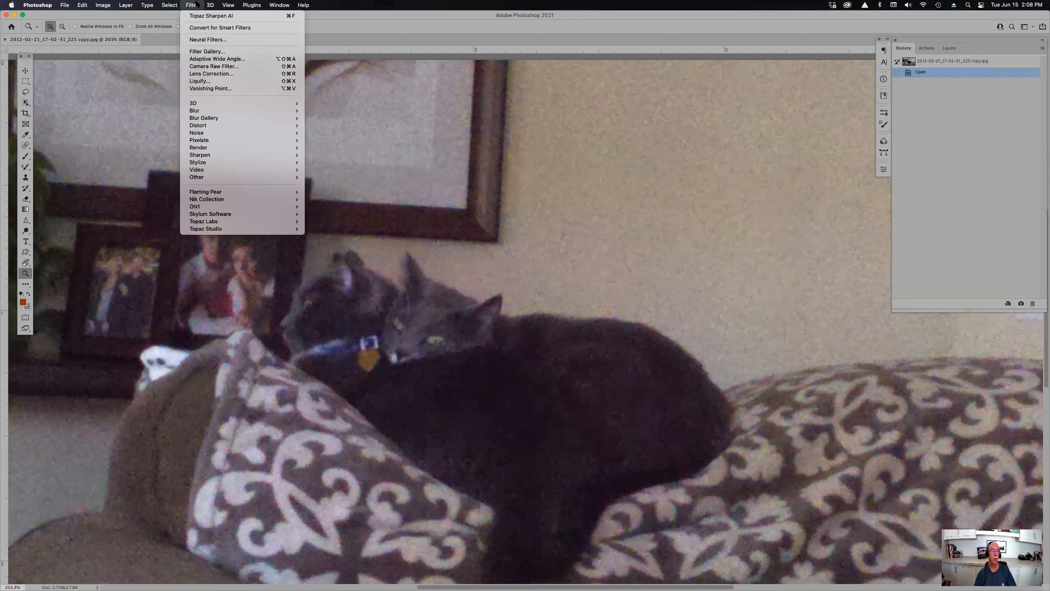
{"action": "mouse_move", "coordinate": [234, 222]}
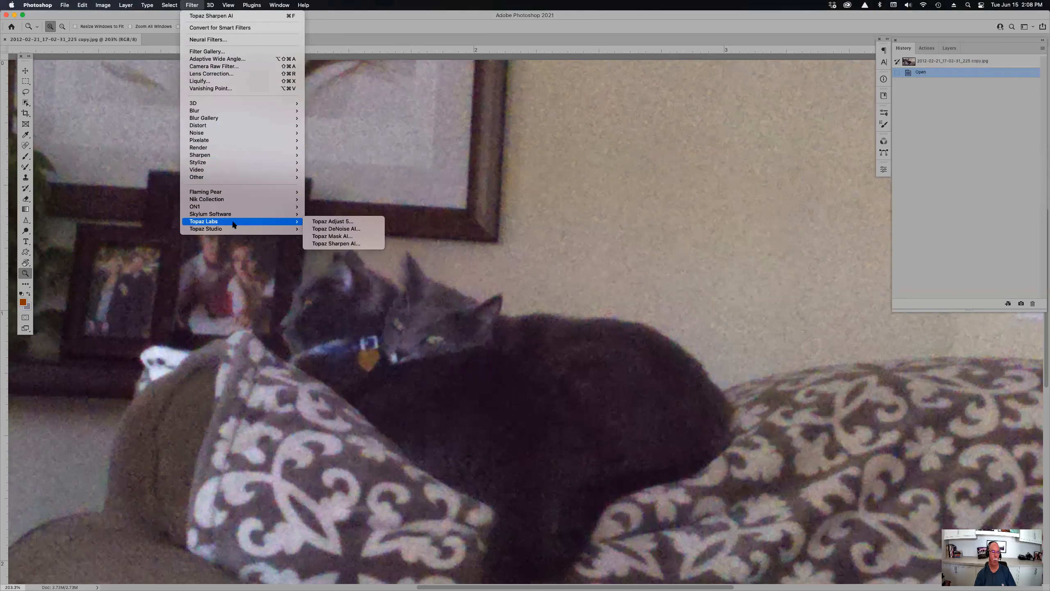
{"action": "left_click", "coordinate": [355, 230]}
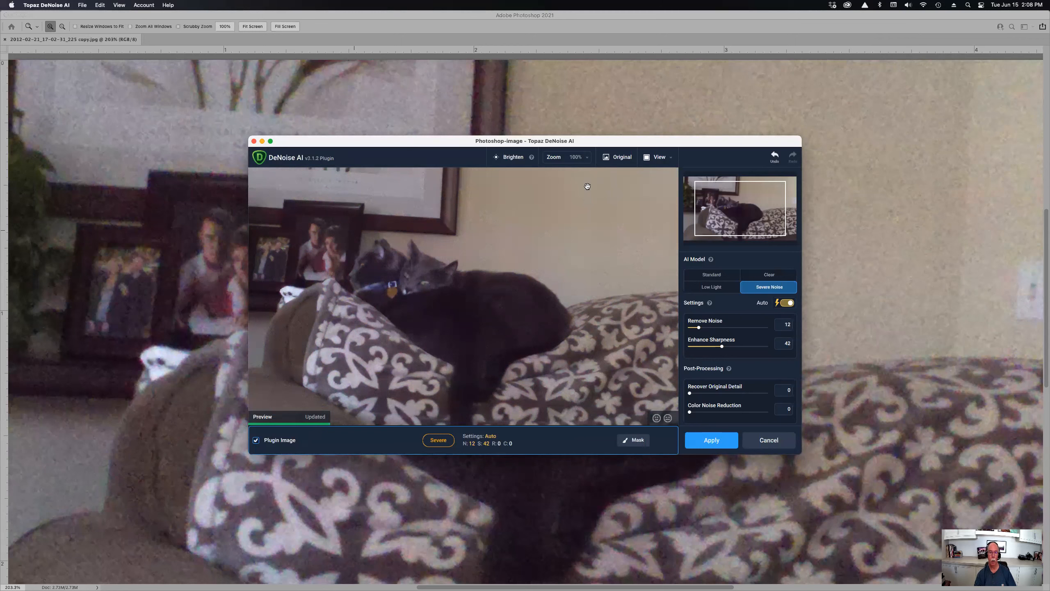
{"action": "left_click", "coordinate": [583, 157]}
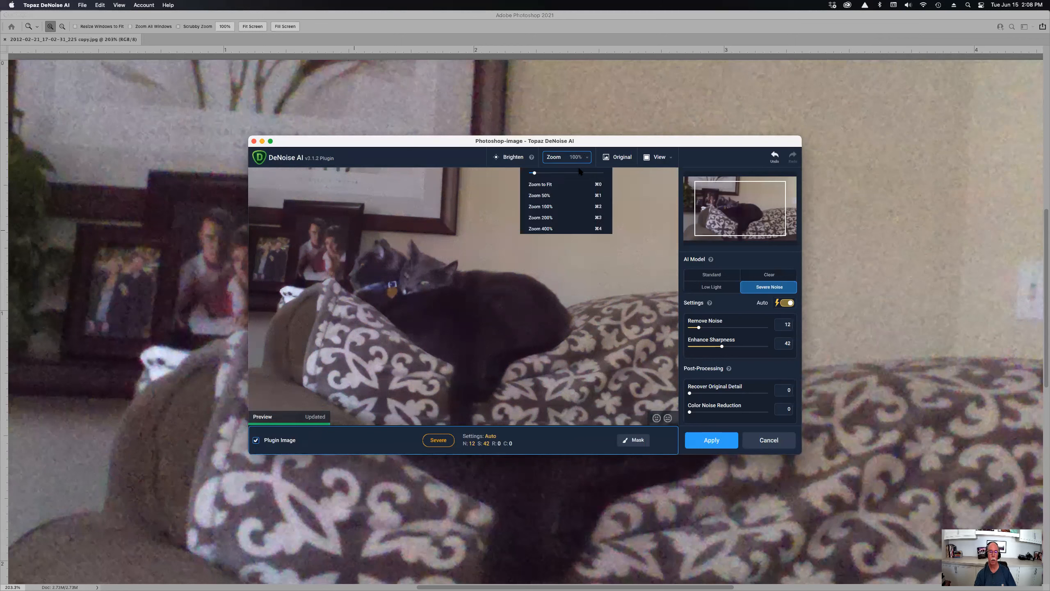
{"action": "left_click", "coordinate": [568, 217]}
{"action": "left_click_drag", "start_coordinate": [569, 207], "coordinate": [513, 291]}
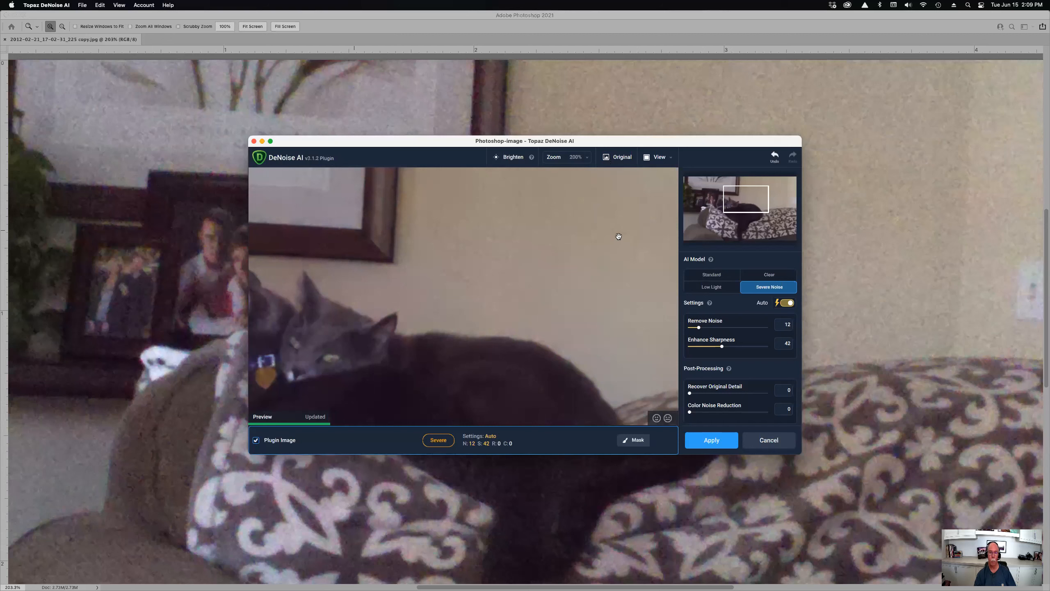
Compare the noise reduction in split, side-by-side and comparison views, and apply the Severe Noise model with auto settings.
{"action": "left_click", "coordinate": [656, 158]}
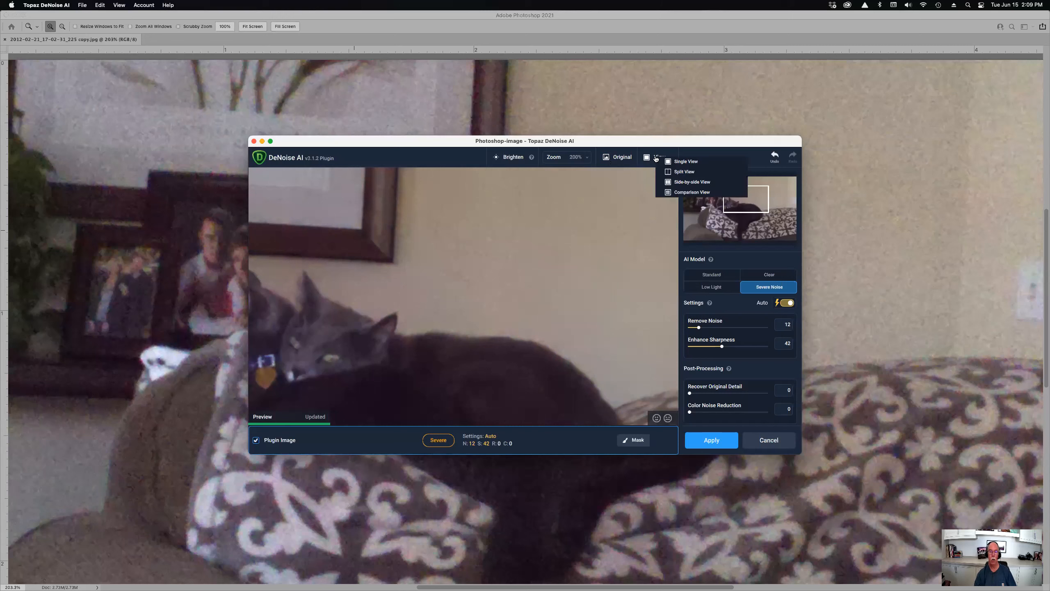
{"action": "left_click", "coordinate": [675, 171]}
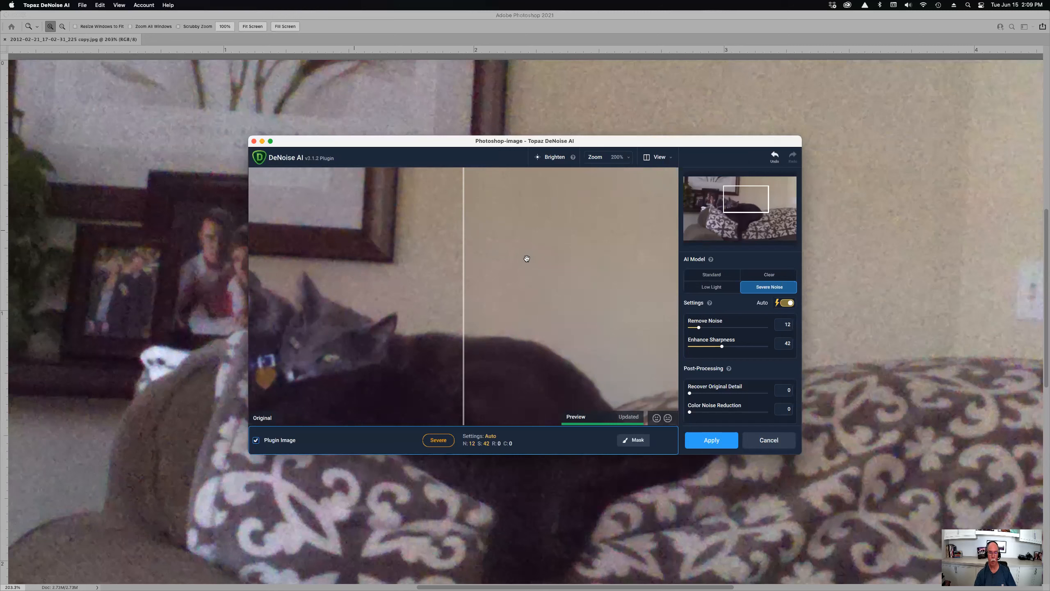
{"action": "left_click", "coordinate": [660, 159]}
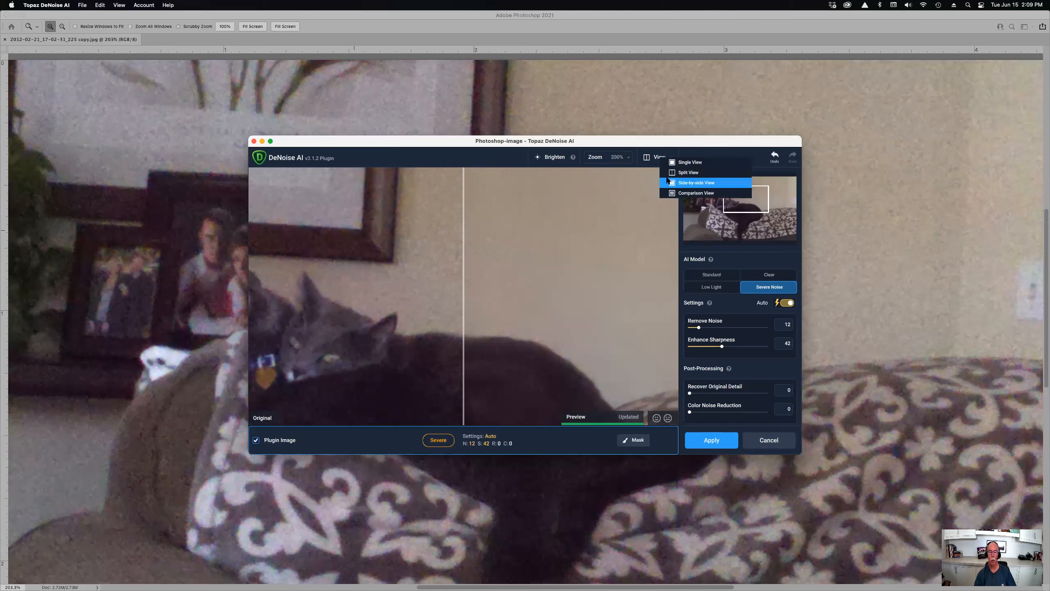
{"action": "left_click", "coordinate": [682, 183]}
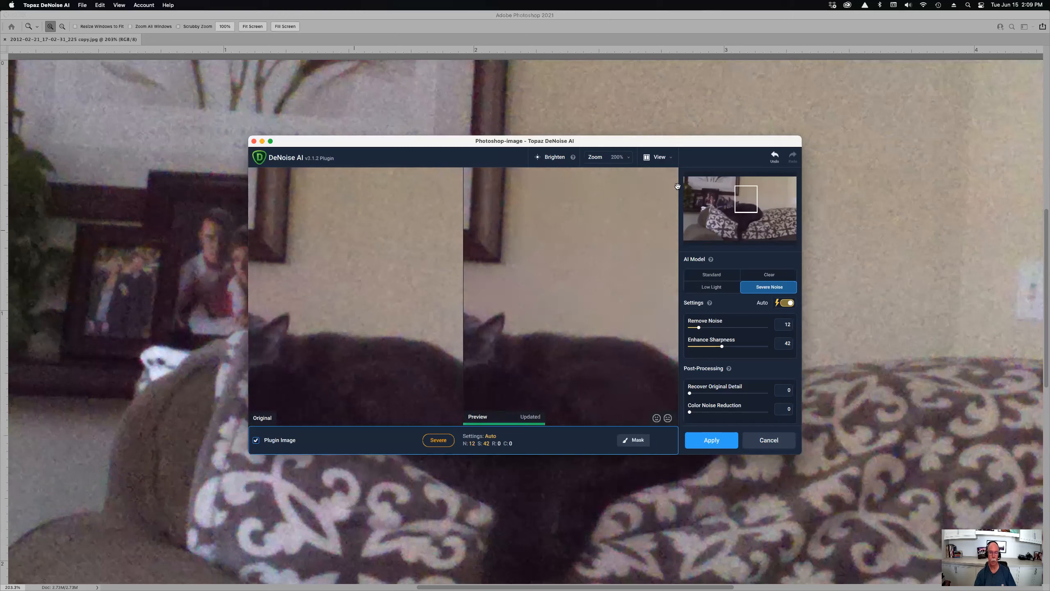
{"action": "left_click", "coordinate": [654, 158]}
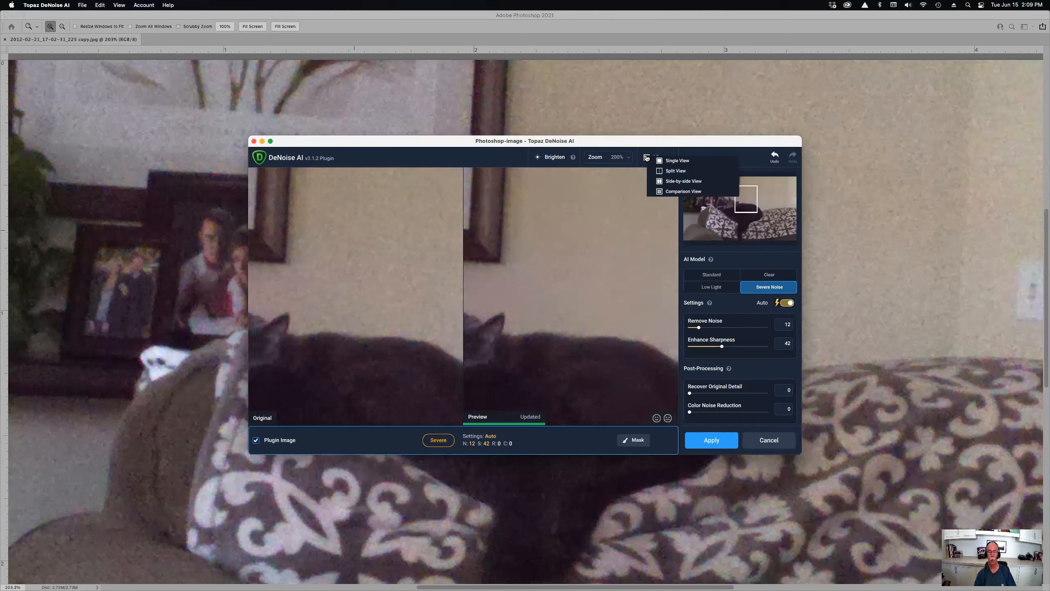
{"action": "left_click", "coordinate": [659, 191]}
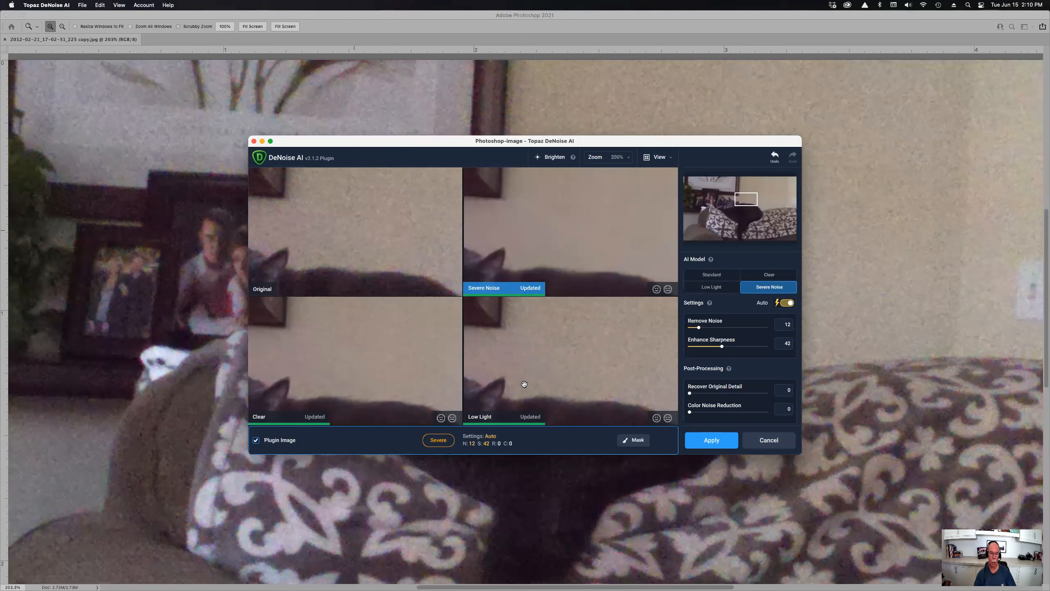
{"action": "left_click", "coordinate": [715, 439]}
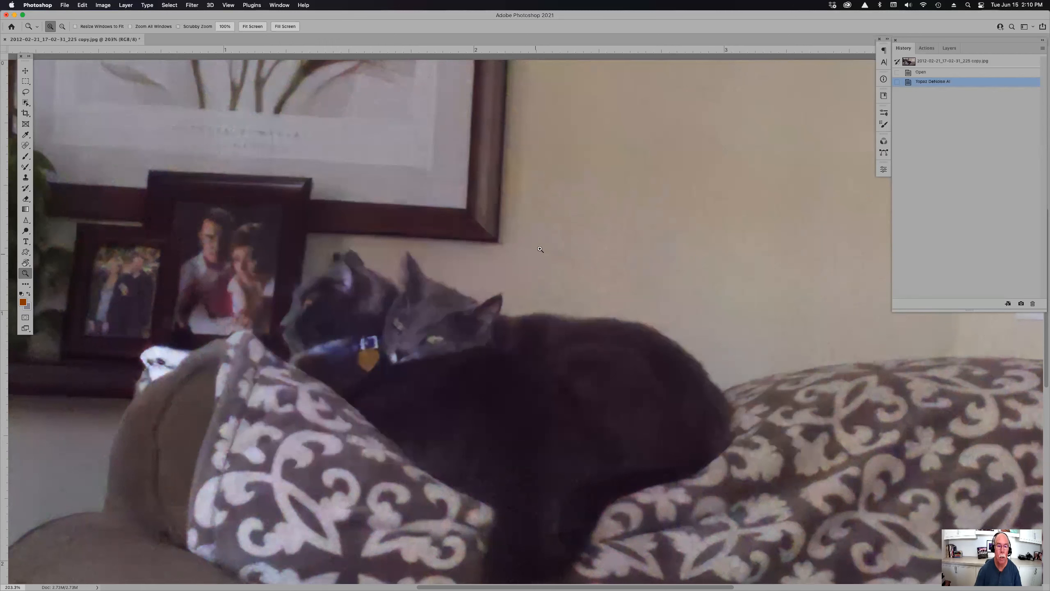
Compare the cat photo before and after noise reduction using its history states, ending on the denoised version.
{"action": "left_click", "coordinate": [929, 75]}
{"action": "left_click", "coordinate": [935, 83]}
{"action": "left_click", "coordinate": [941, 73]}
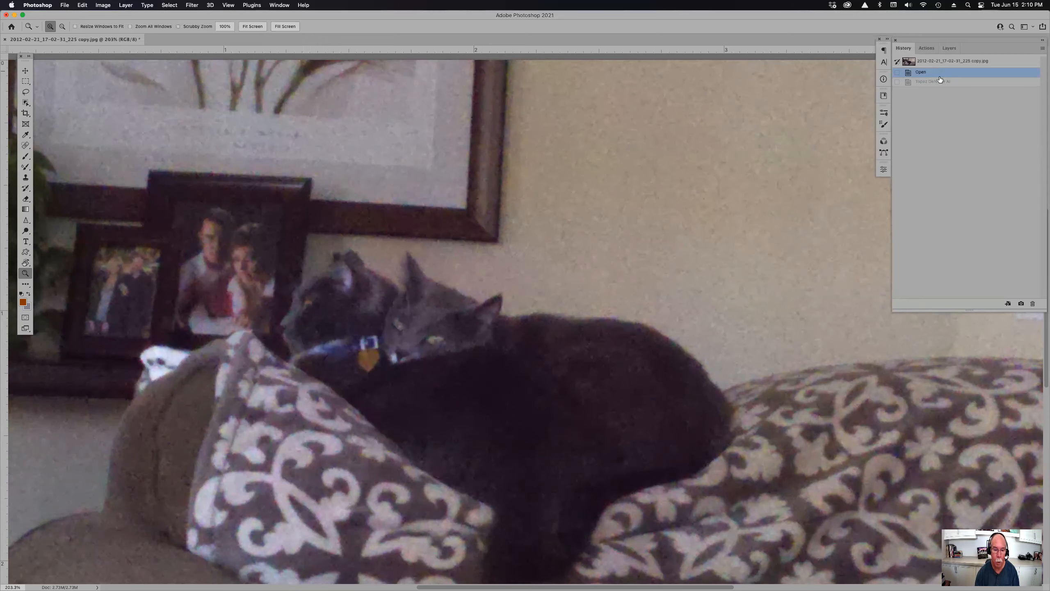
{"action": "left_click", "coordinate": [939, 83]}
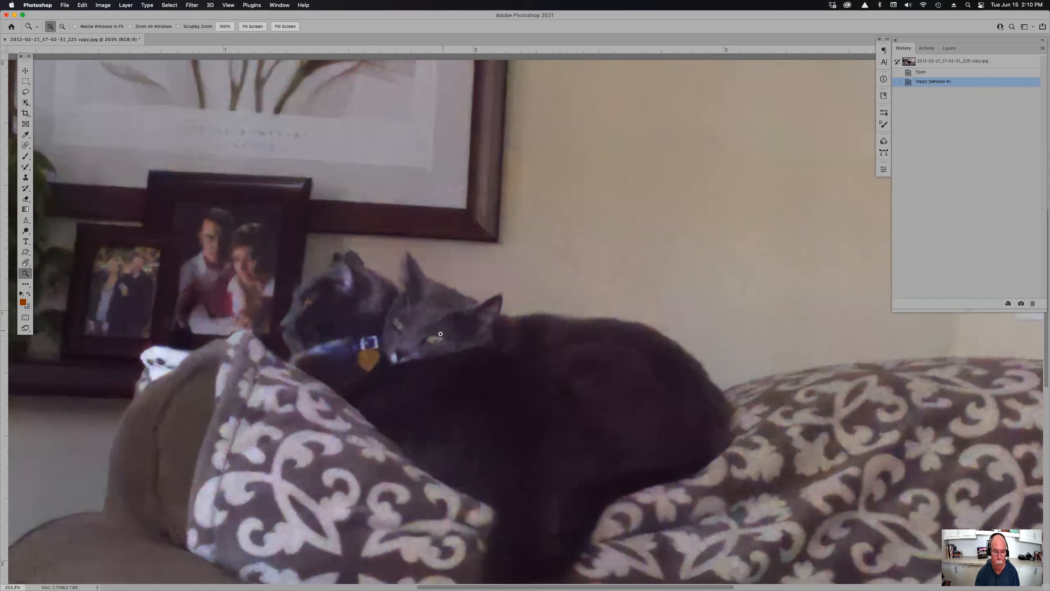
{"action": "left_click", "coordinate": [926, 72]}
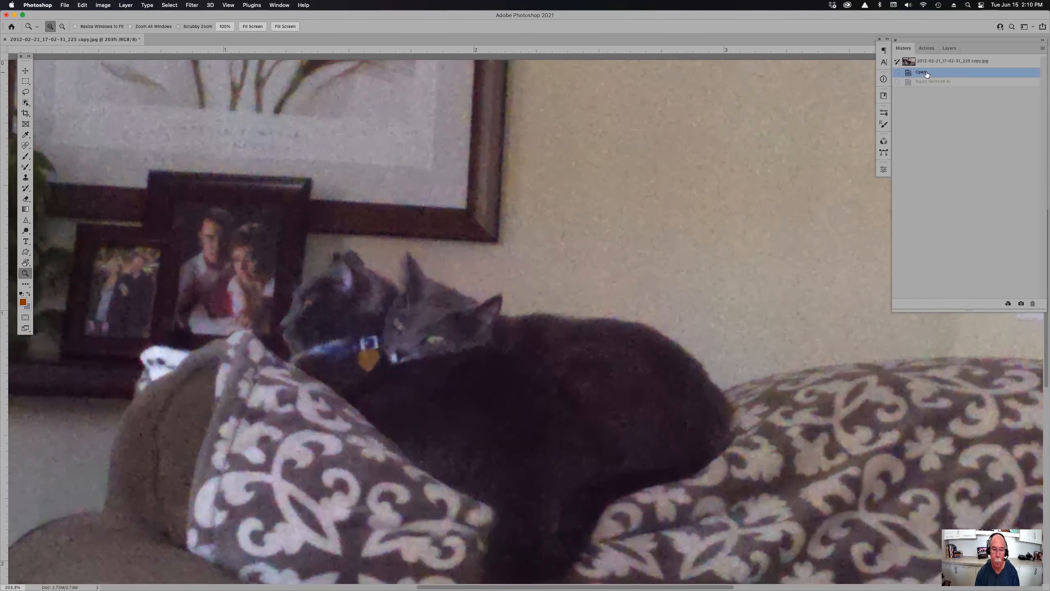
{"action": "left_click", "coordinate": [928, 83]}
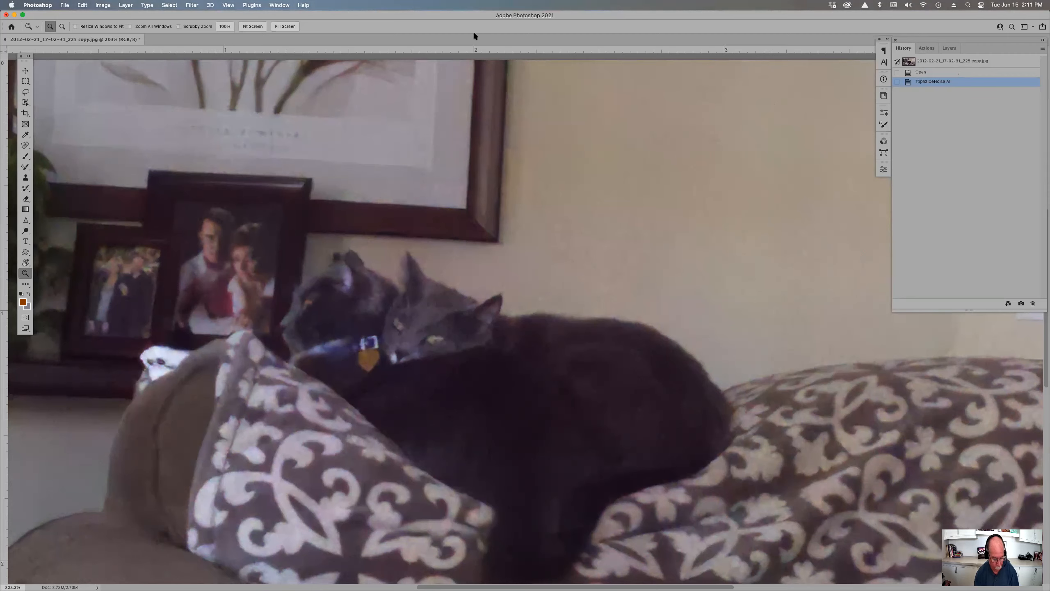
Close the cat photo, switch to Adobe Bridge and open "_Skylines_0033a copy.jpg" from the June 2021 folder in Photoshop.
{"action": "key", "text": "super+w"}
{"action": "left_click", "coordinate": [531, 214]}
{"action": "key", "text": "super+Tab"}
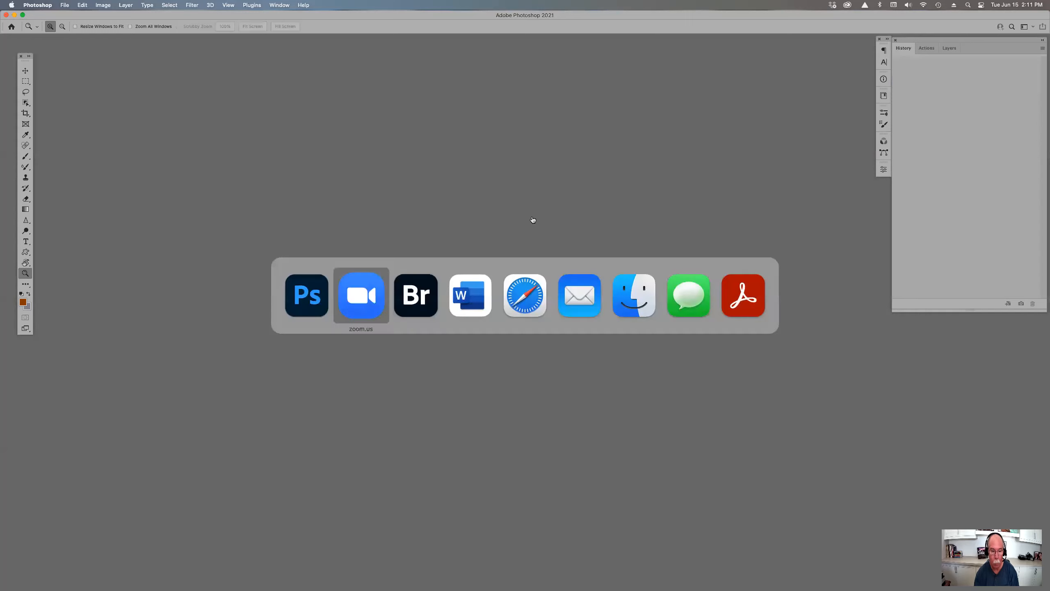
{"action": "key", "text": "super+Tab"}
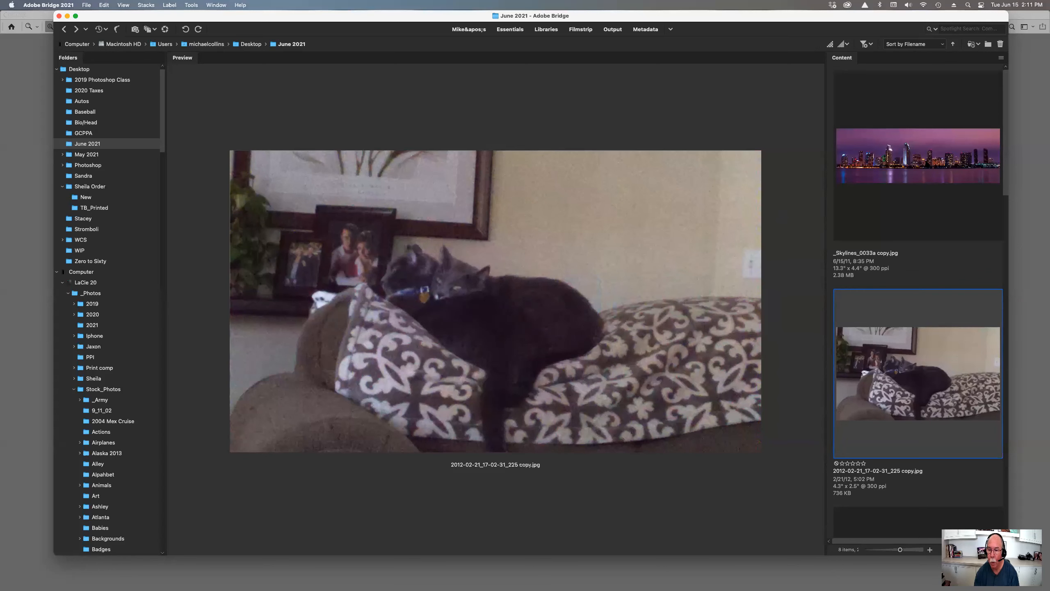
{"action": "left_click", "coordinate": [918, 156]}
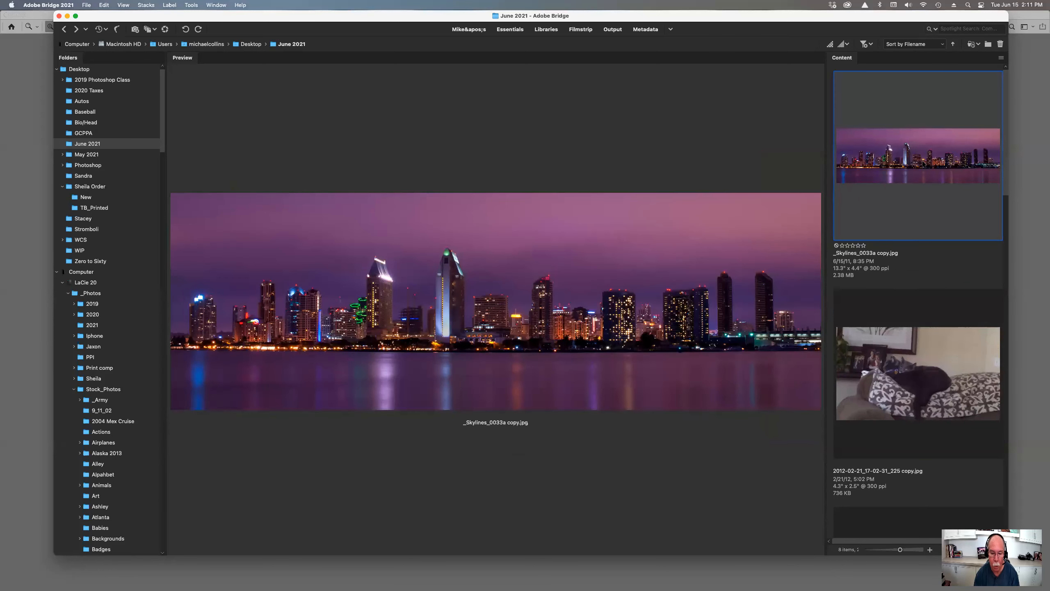
{"action": "double_click", "coordinate": [923, 164]}
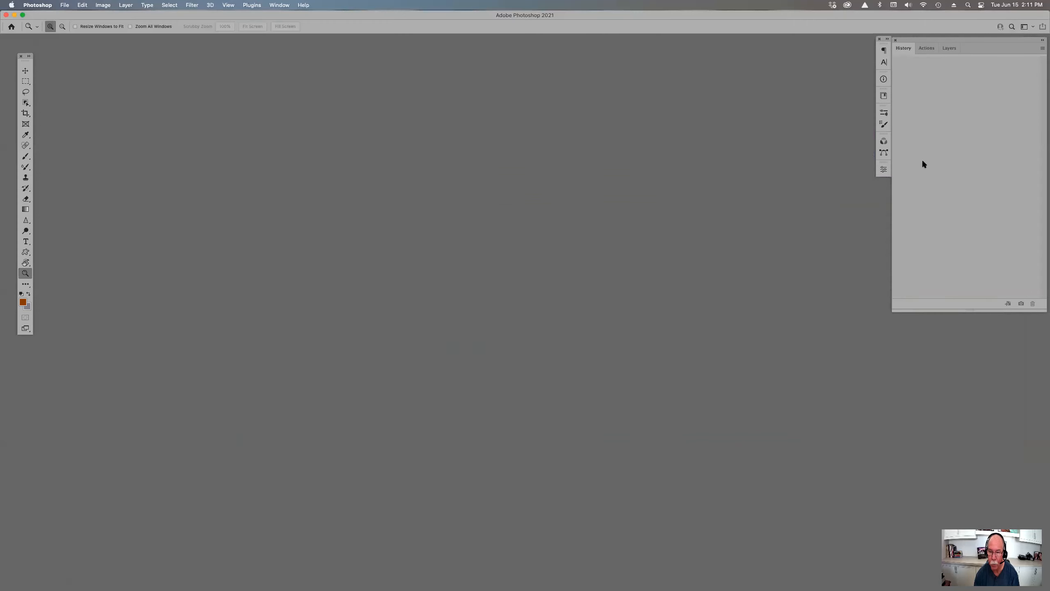
Examine the purple sky and building edges around the green-topped tower at high magnification.
{"action": "left_click_drag", "start_coordinate": [429, 218], "coordinate": [562, 339]}
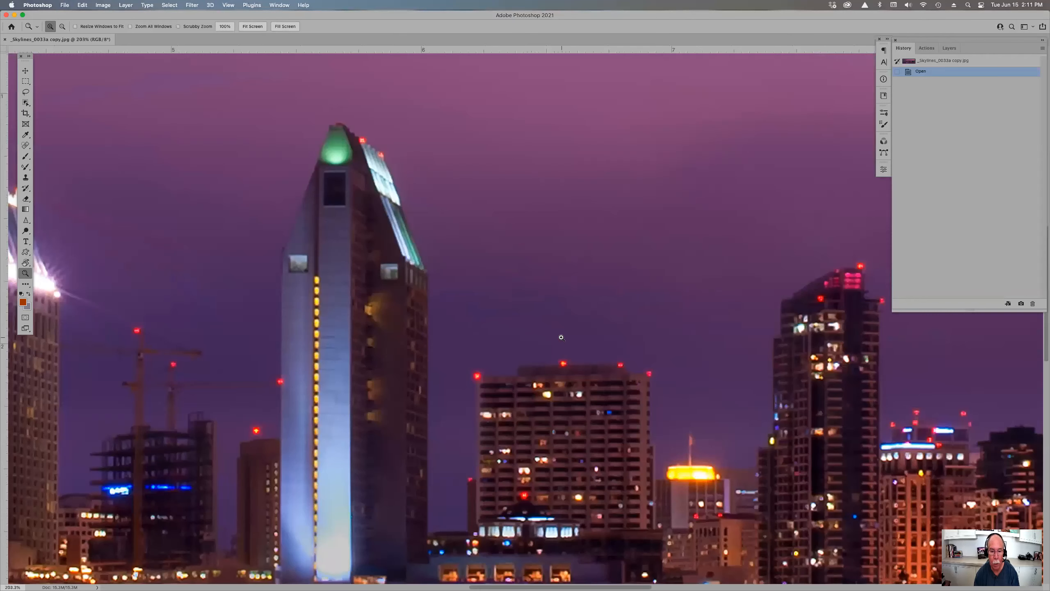
{"action": "left_click", "coordinate": [435, 215]}
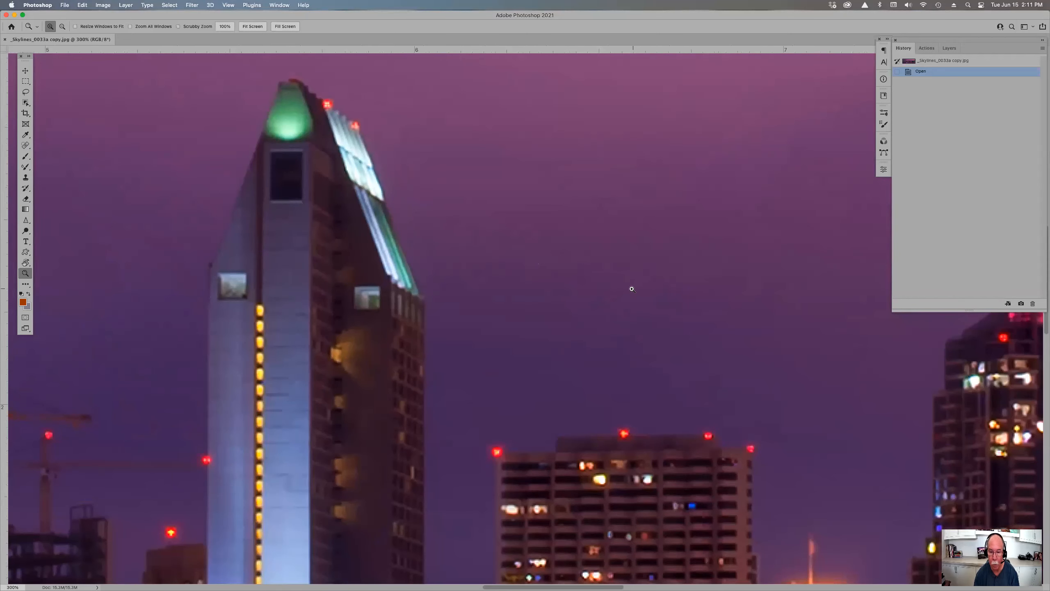
{"action": "scroll", "coordinate": [500, 263], "scroll_direction": "down", "scroll_amount": 5}
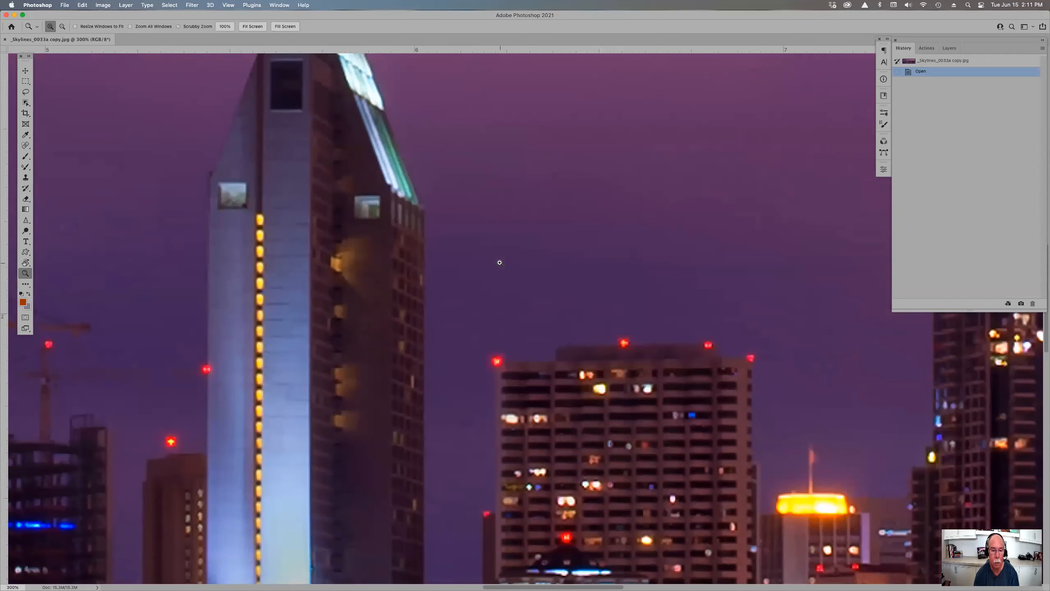
{"action": "scroll", "coordinate": [499, 262], "scroll_direction": "up", "scroll_amount": 5}
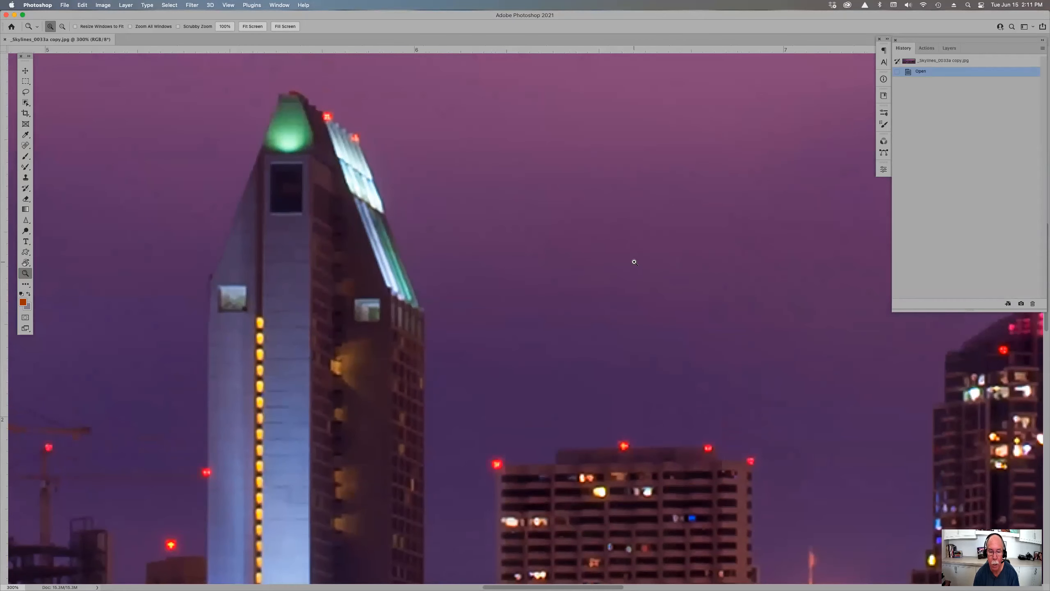
{"action": "scroll", "coordinate": [470, 254], "scroll_direction": "down", "scroll_amount": 2}
{"action": "scroll", "coordinate": [470, 255], "scroll_direction": "down", "scroll_amount": 2}
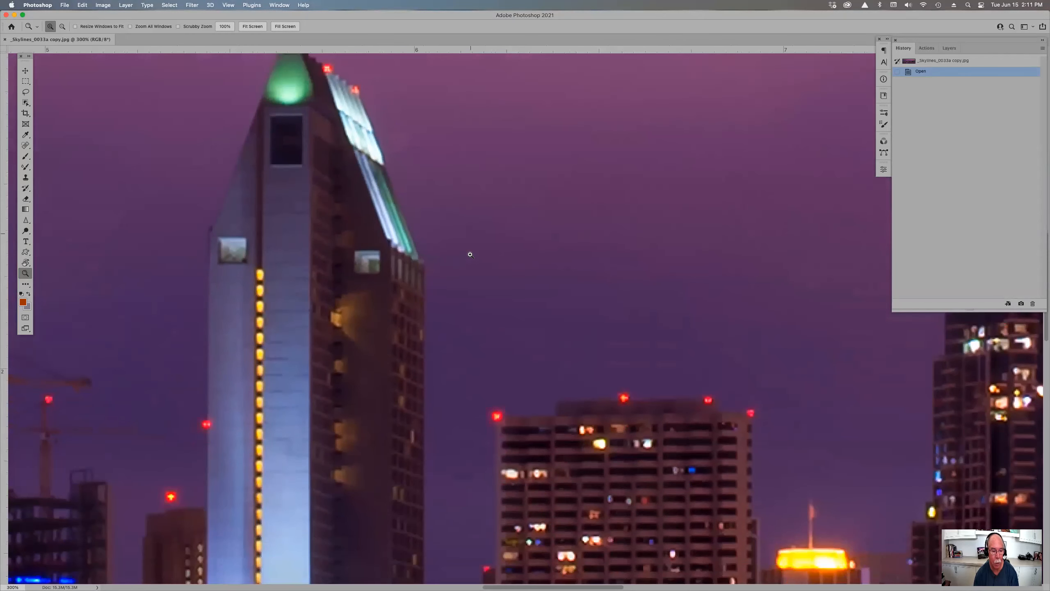
{"action": "left_click", "coordinate": [265, 237]}
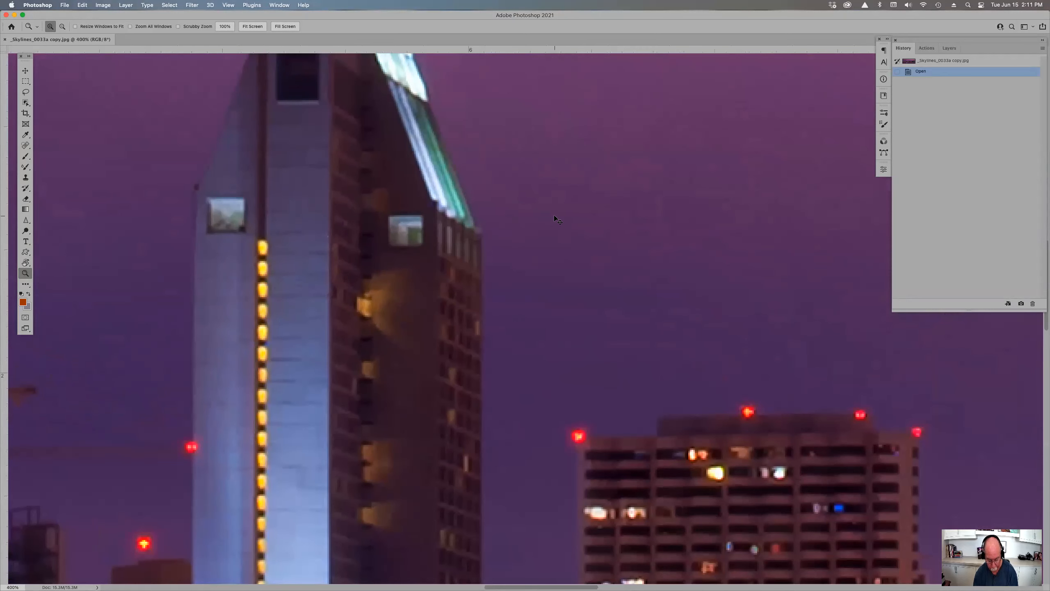
{"action": "key", "text": "super+0"}
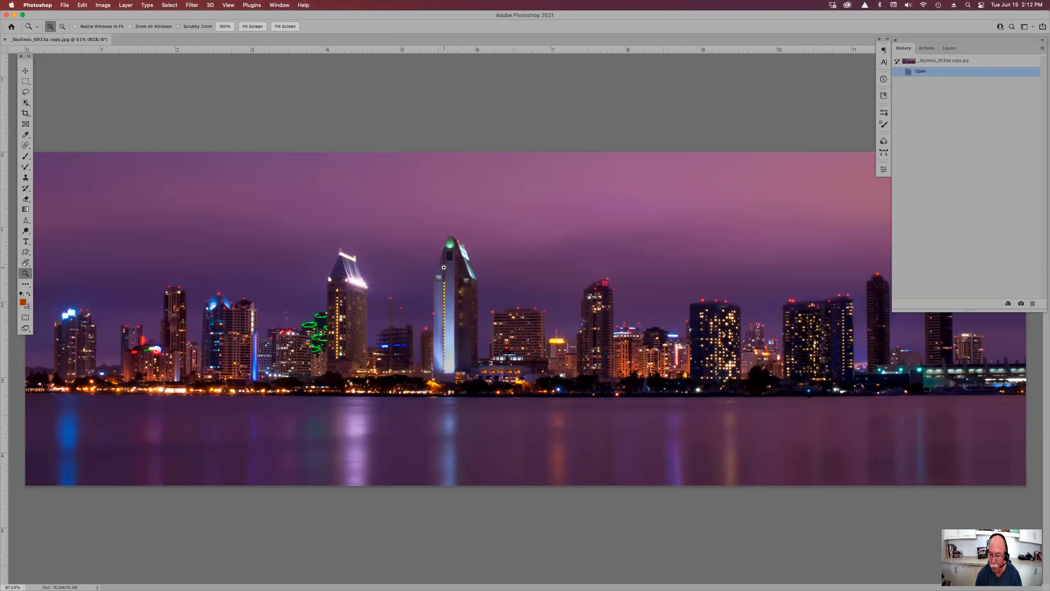
{"action": "left_click", "coordinate": [481, 295]}
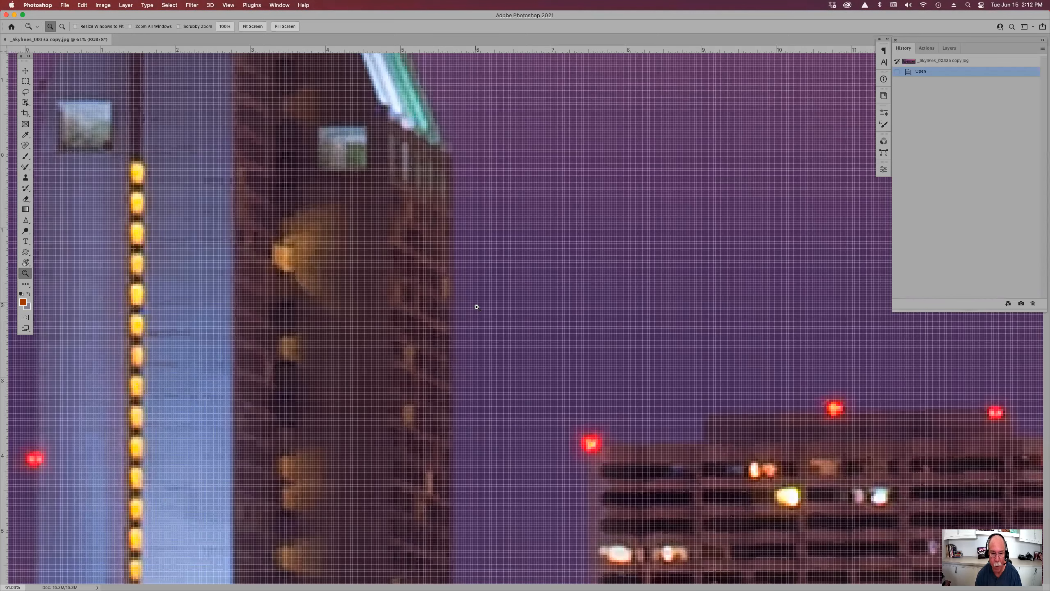
Examine the tower's brick facade and warm wall lights at pixel level, and the surrounding building edges at wider magnifications.
{"action": "left_click_drag", "start_coordinate": [309, 249], "coordinate": [408, 281]}
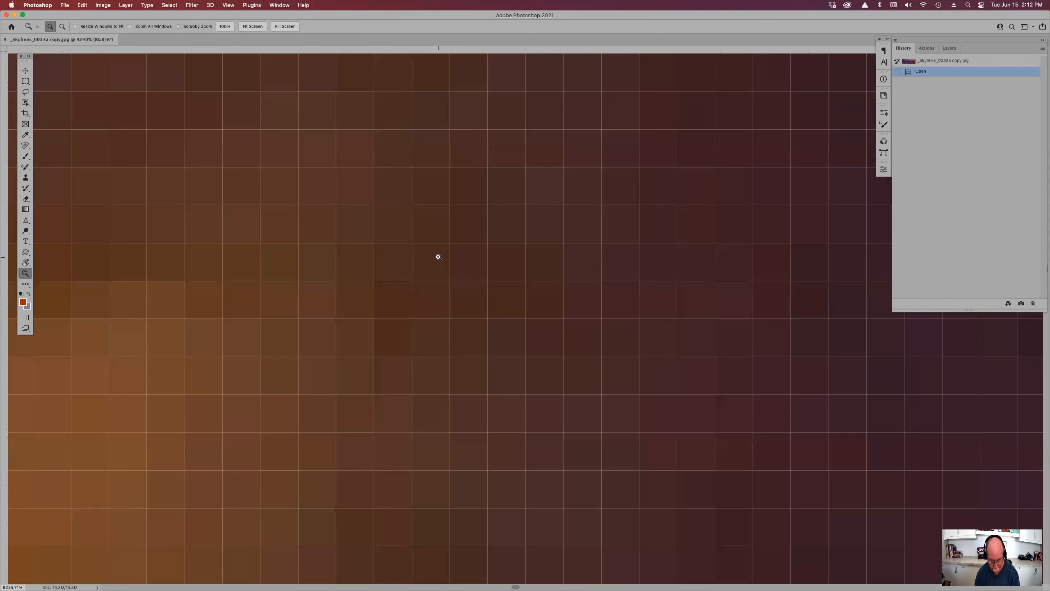
{"action": "key", "text": "super+minus"}
{"action": "key", "text": "super+minus"}
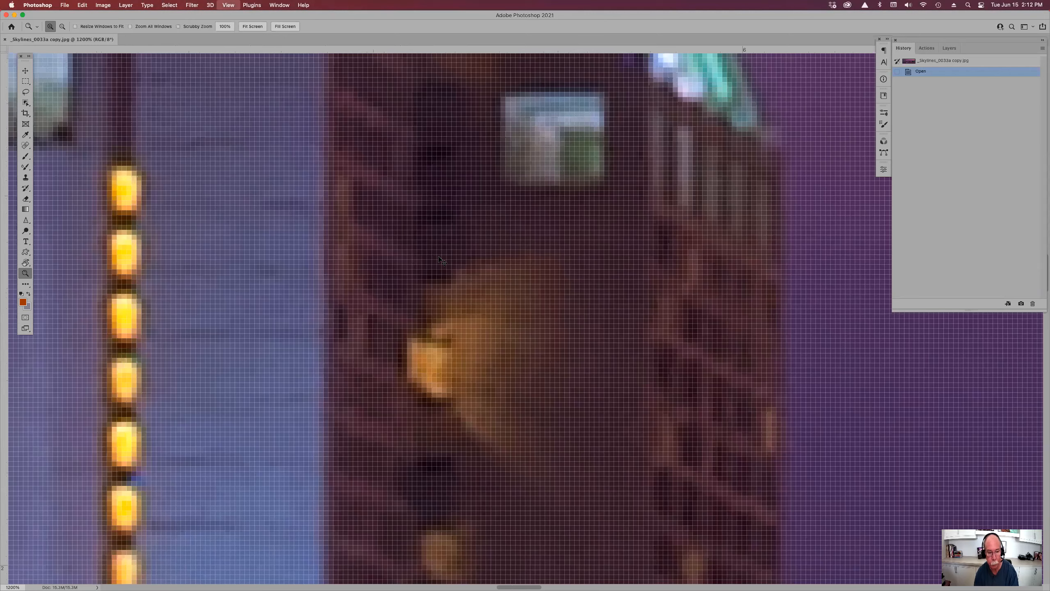
{"action": "key", "text": "super+minus"}
{"action": "key", "text": "super+minus"}
{"action": "key", "text": "super+minus"}
{"action": "key", "text": "super+minus"}
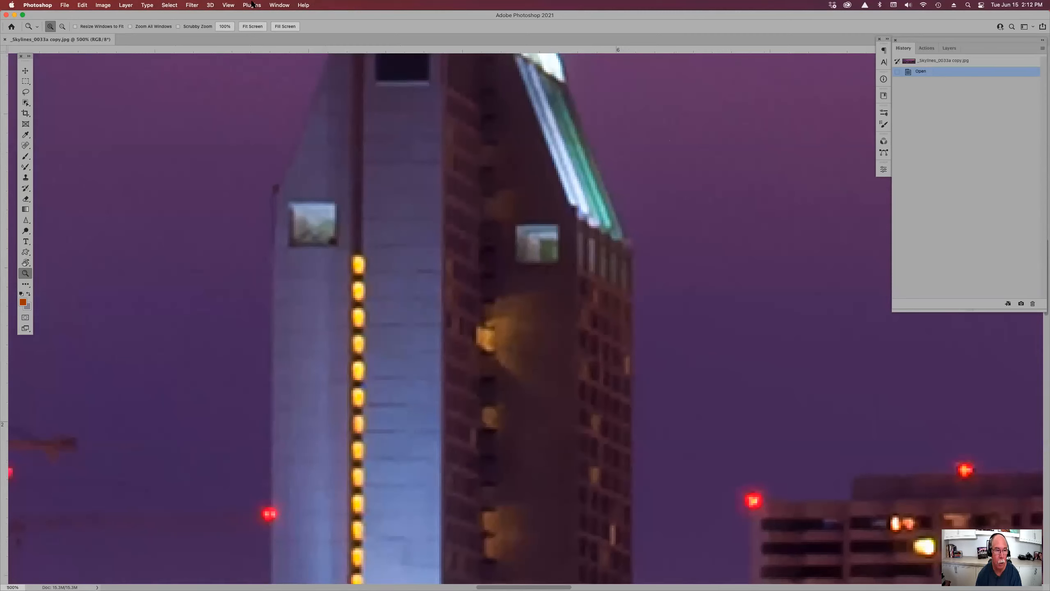
Open the skyline photo in the Topaz Sharpen AI plugin and turn off automatic model detection for image quality.
{"action": "left_click", "coordinate": [193, 5]}
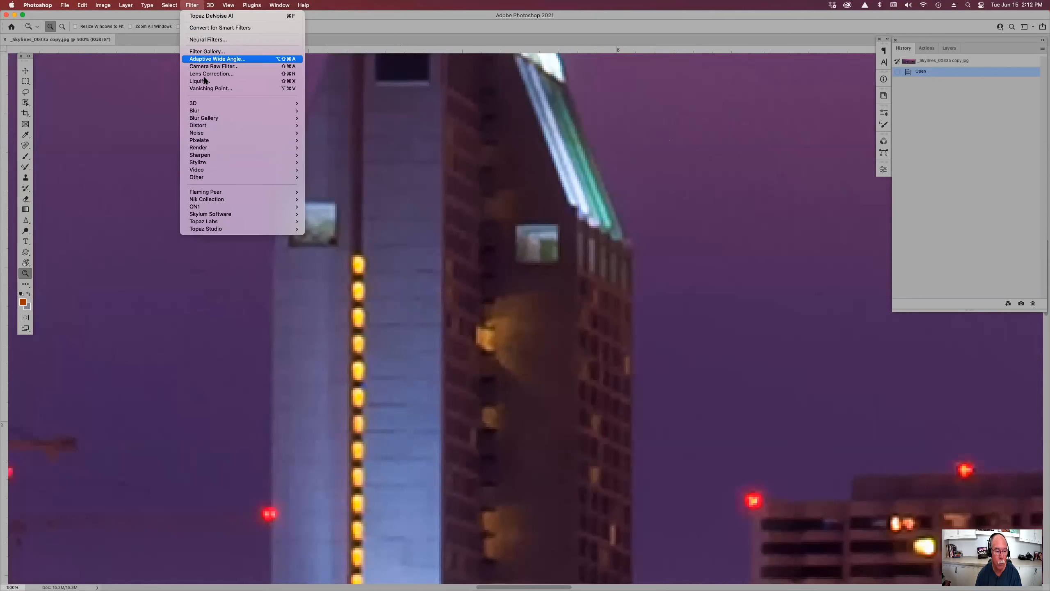
{"action": "mouse_move", "coordinate": [243, 223]}
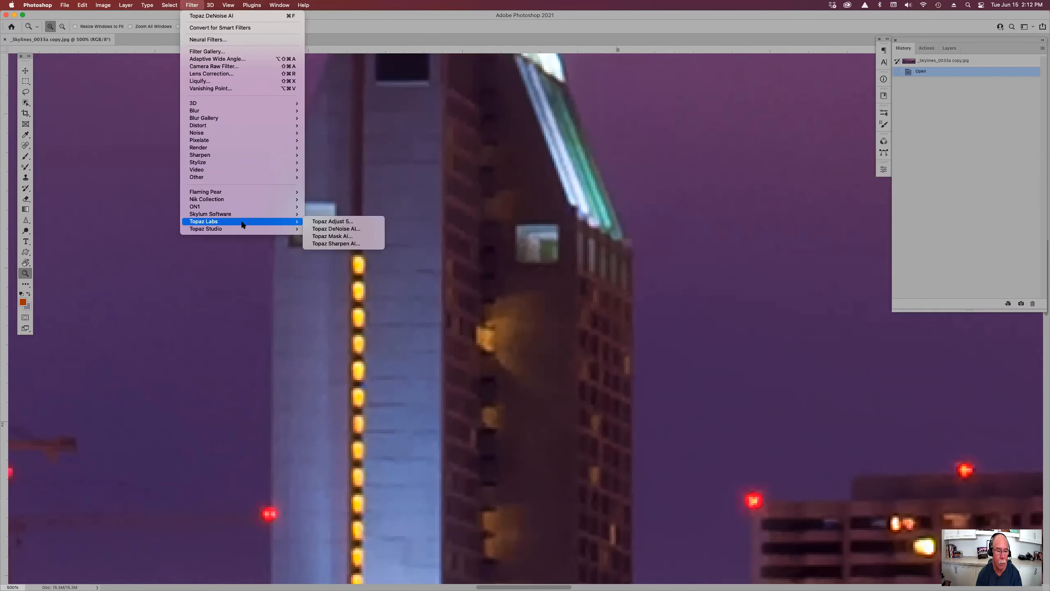
{"action": "left_click", "coordinate": [334, 244]}
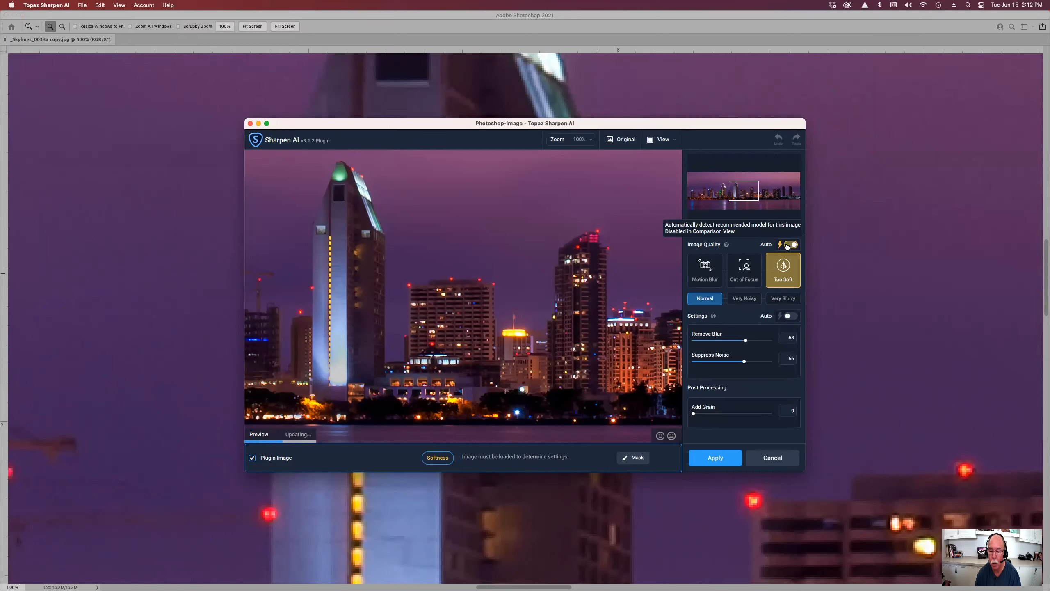
{"action": "left_click", "coordinate": [788, 245]}
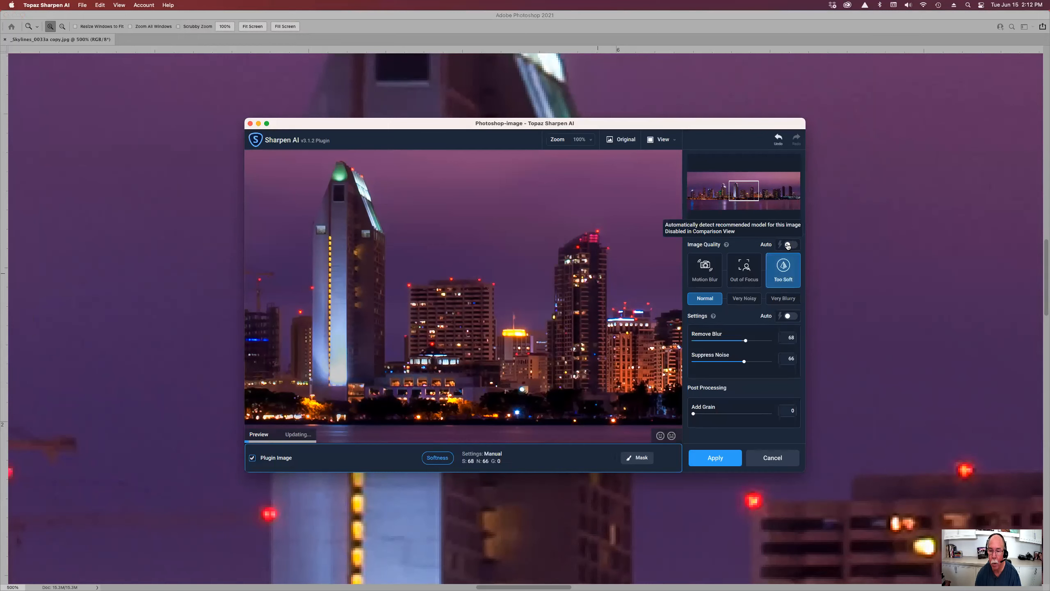
Try the Out of Focus and Motion Blur models, and apply Too Soft with Normal, Remove Blur 68 and Suppress Noise 66.
{"action": "left_click", "coordinate": [753, 269]}
{"action": "left_click", "coordinate": [708, 267]}
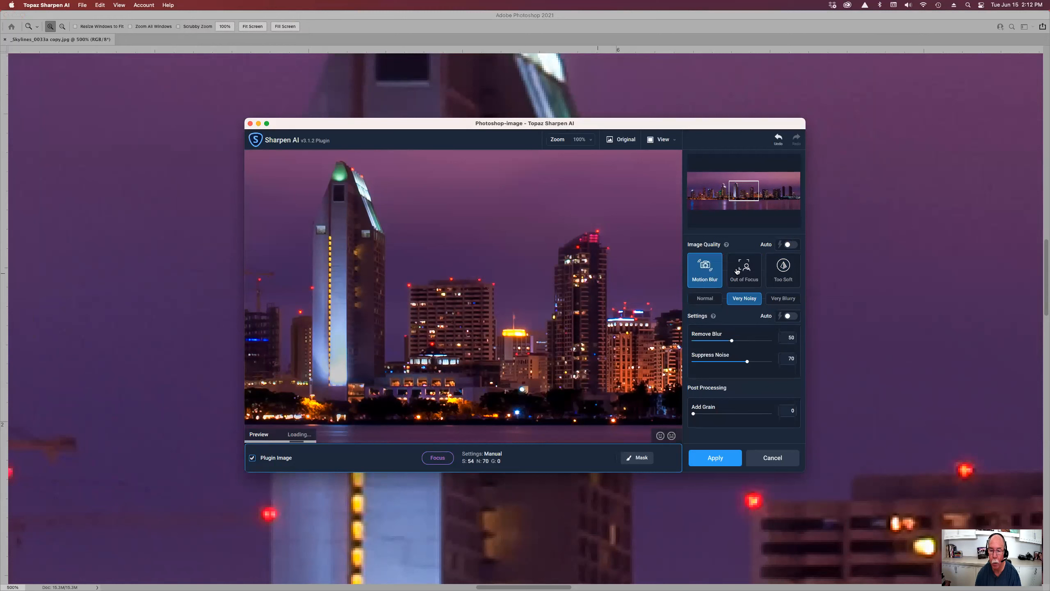
{"action": "left_click", "coordinate": [777, 269]}
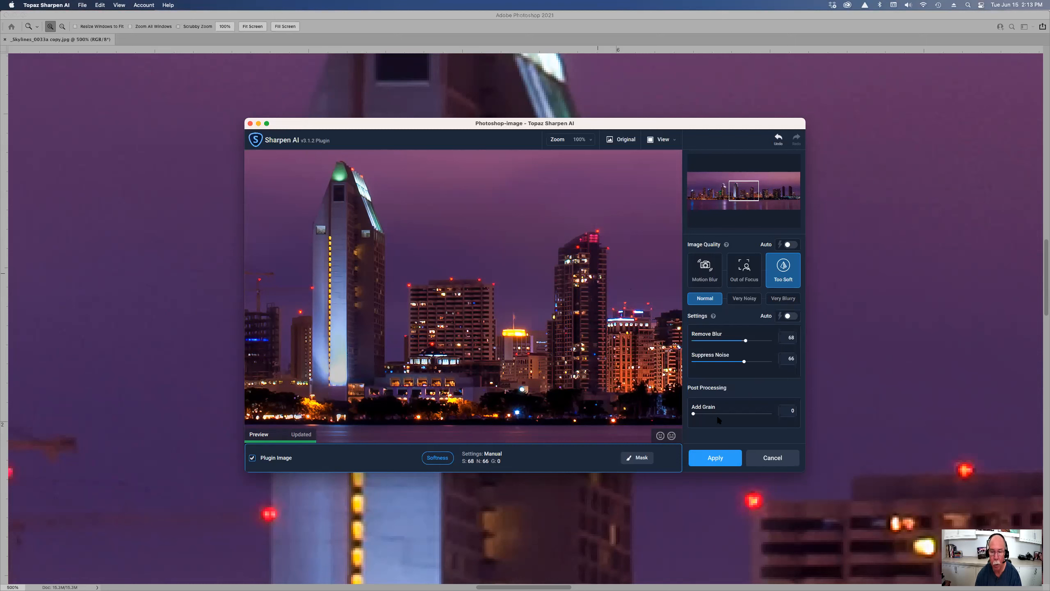
{"action": "left_click", "coordinate": [715, 463]}
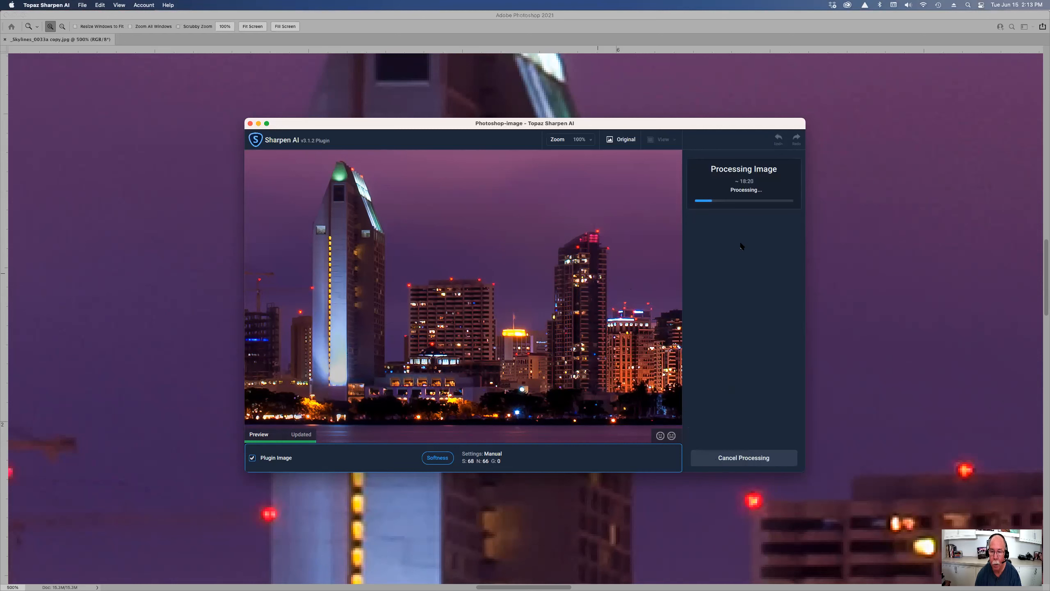
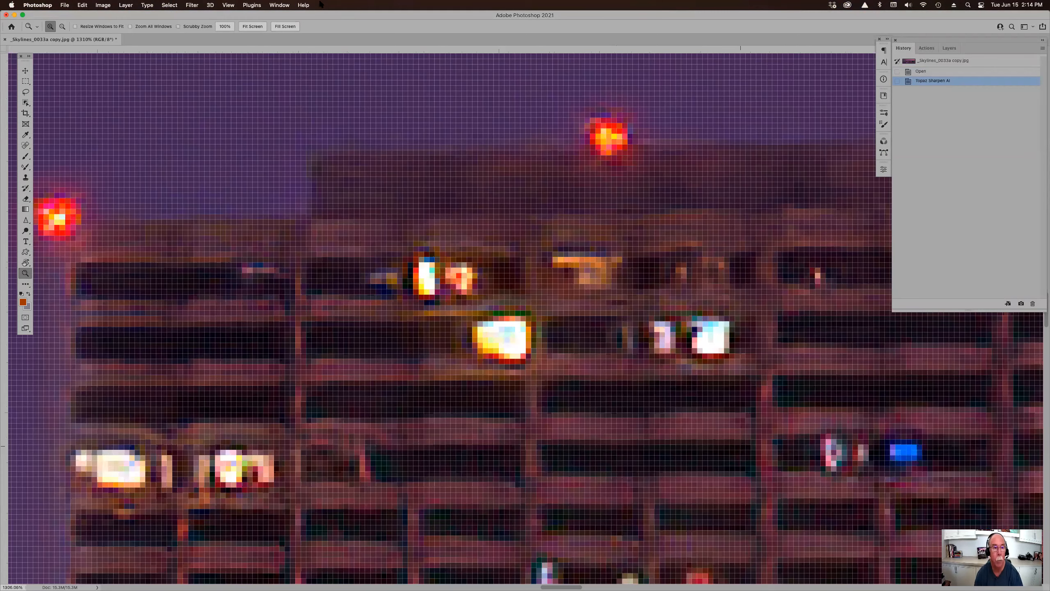
Hide the extras so the pixel grid no longer covers the sharpened office building.
{"action": "left_click", "coordinate": [228, 5]}
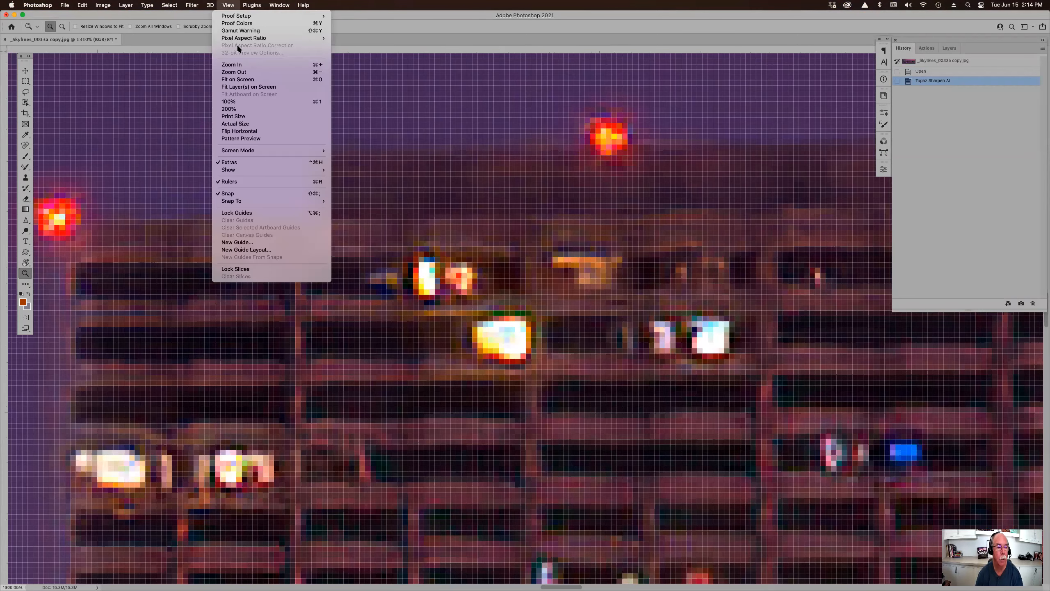
{"action": "left_click", "coordinate": [250, 163]}
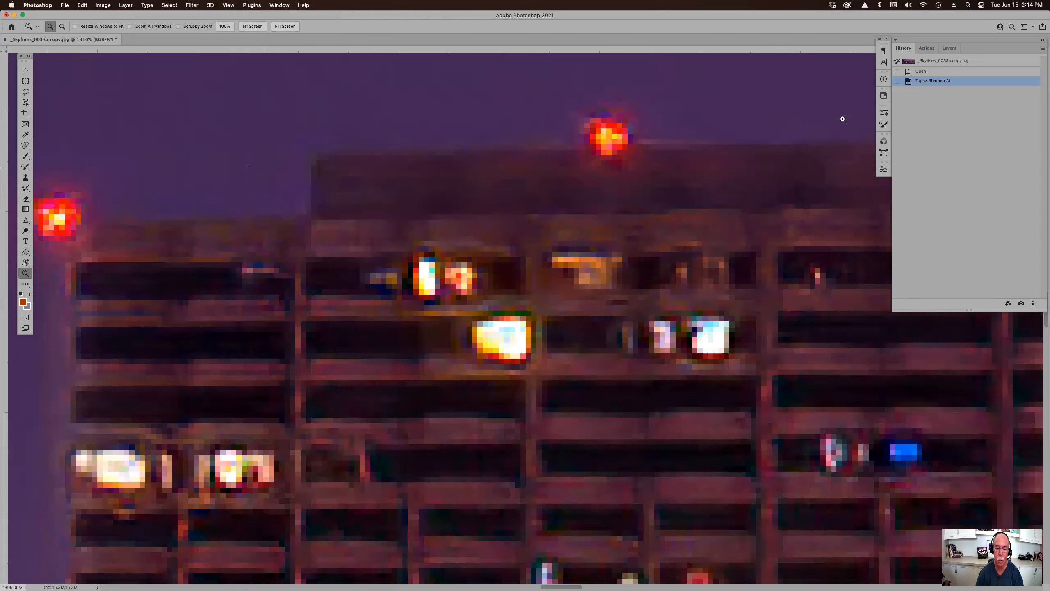
{"action": "key", "text": "super+minus"}
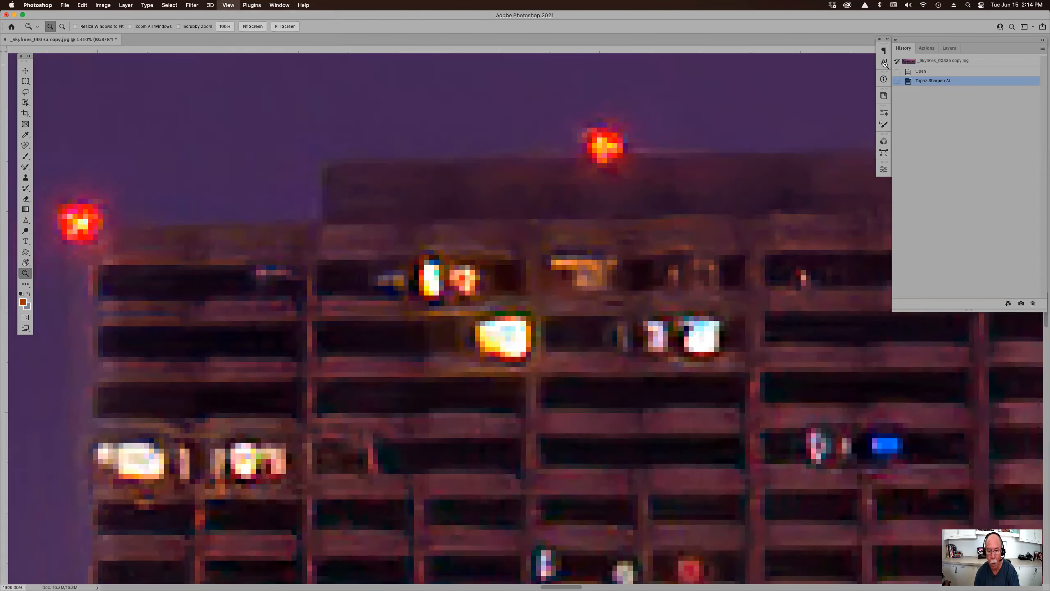
{"action": "key", "text": "super+minus"}
{"action": "key", "text": "super+minus"}
{"action": "key", "text": "super+minus"}
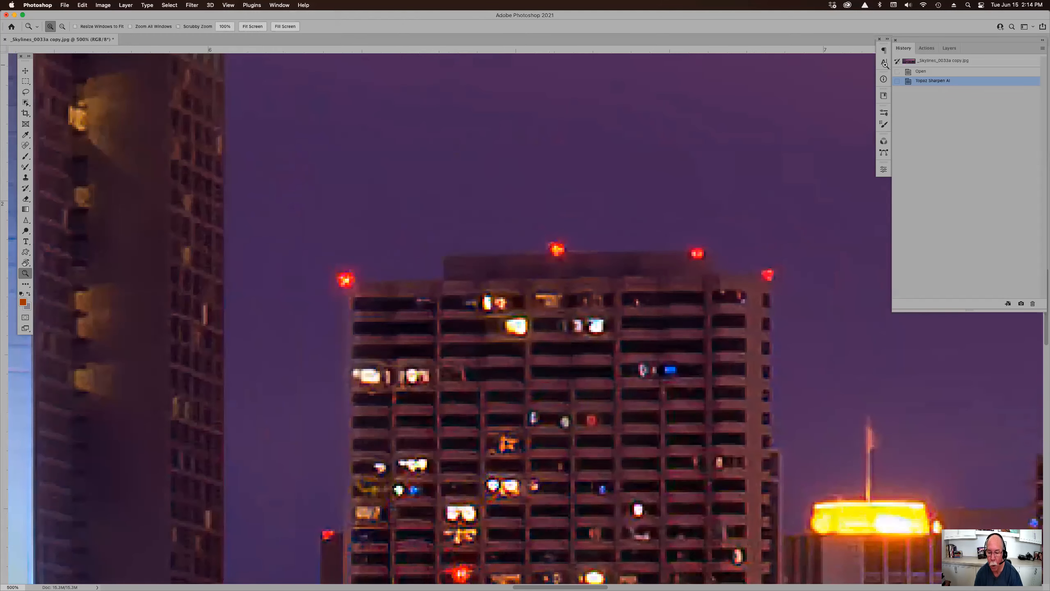
Compare the office building's windows before and after sharpening using the Open and Topaz Sharpen AI history states.
{"action": "left_click", "coordinate": [939, 71]}
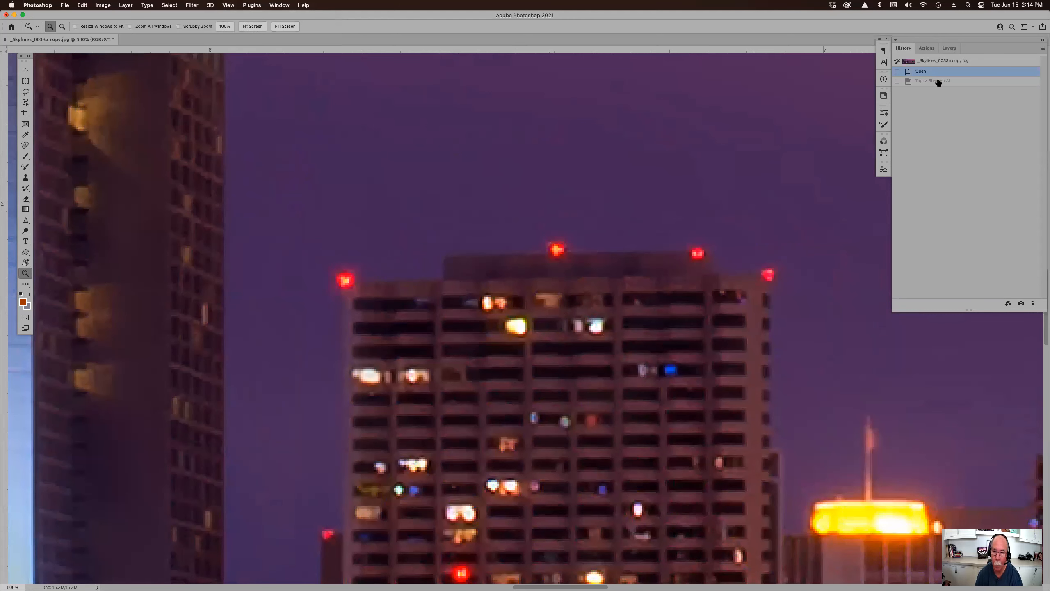
{"action": "left_click", "coordinate": [939, 81]}
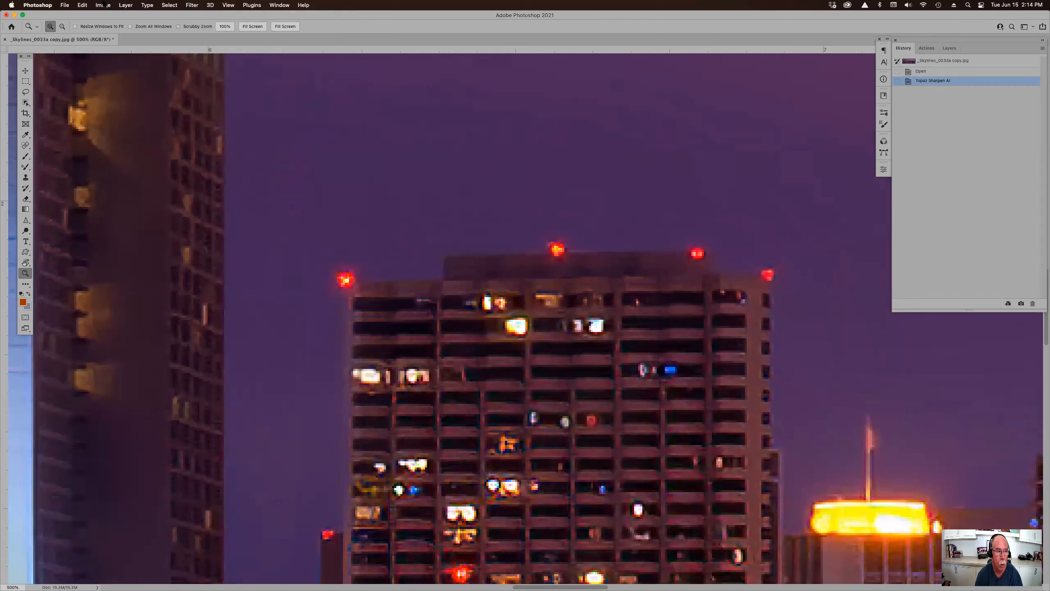
{"action": "left_click", "coordinate": [82, 5]}
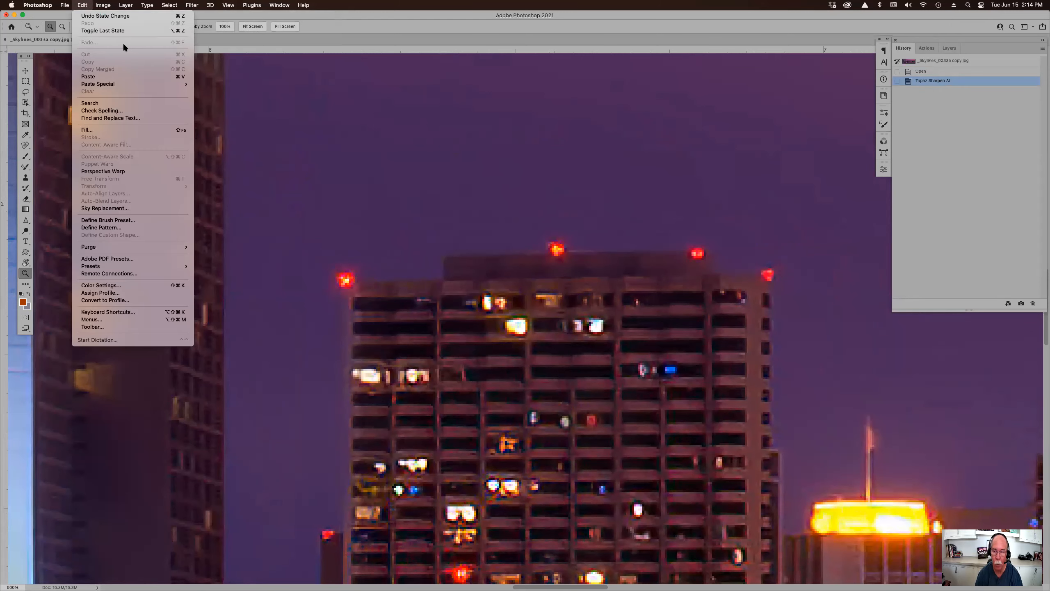
{"action": "left_click", "coordinate": [938, 82]}
{"action": "left_click", "coordinate": [941, 75]}
{"action": "left_click", "coordinate": [940, 82]}
{"action": "left_click", "coordinate": [941, 73]}
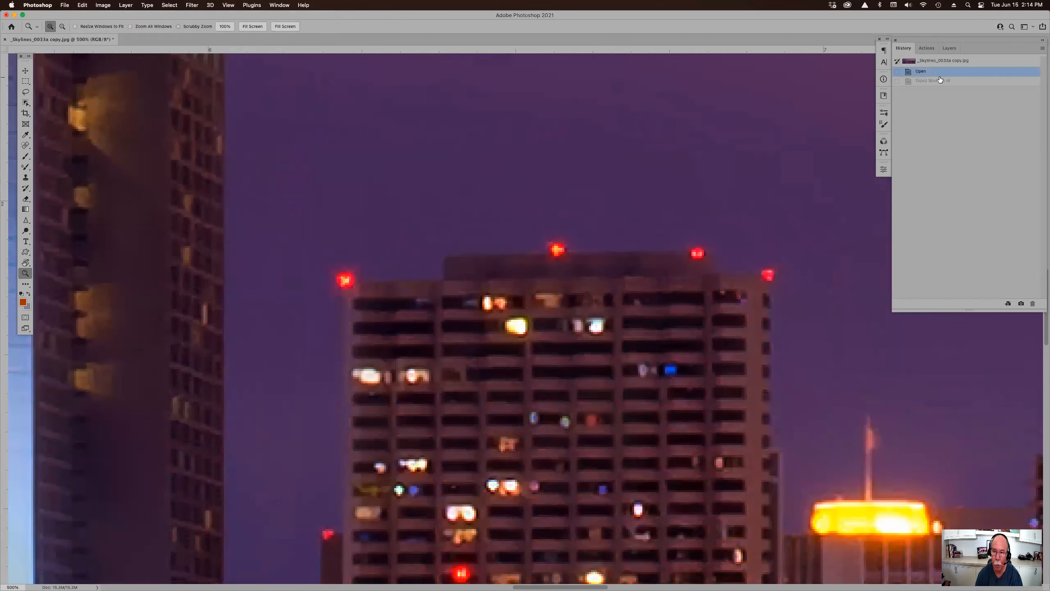
{"action": "left_click", "coordinate": [941, 82]}
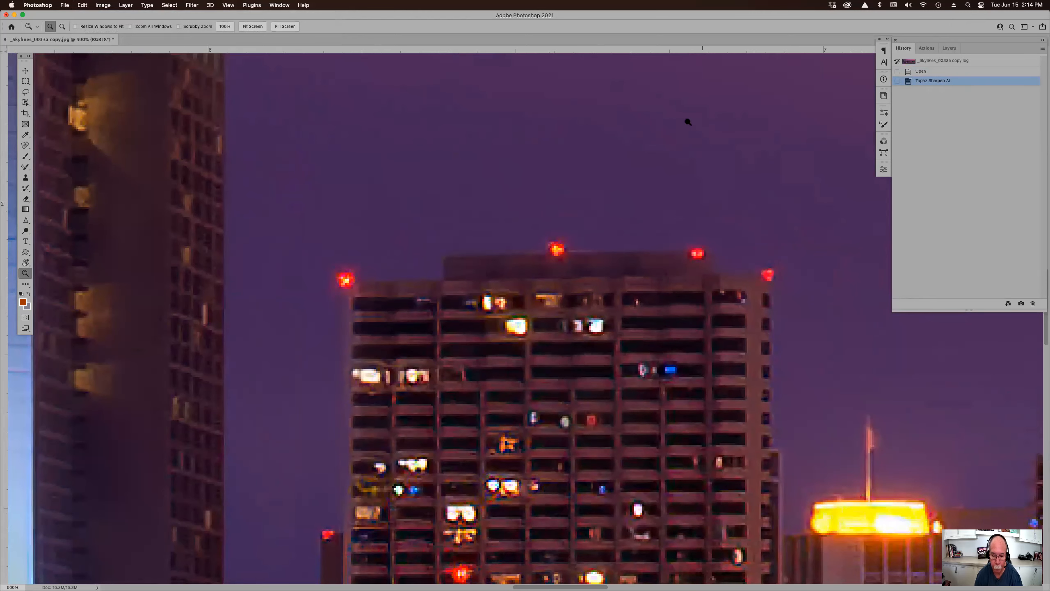
Compare the domed building and lower floors before and after sharpening, and examine the sharpened waterfront buildings.
{"action": "scroll", "coordinate": [605, 313], "scroll_direction": "down", "scroll_amount": 3}
{"action": "scroll", "coordinate": [605, 313], "scroll_direction": "down", "scroll_amount": 6}
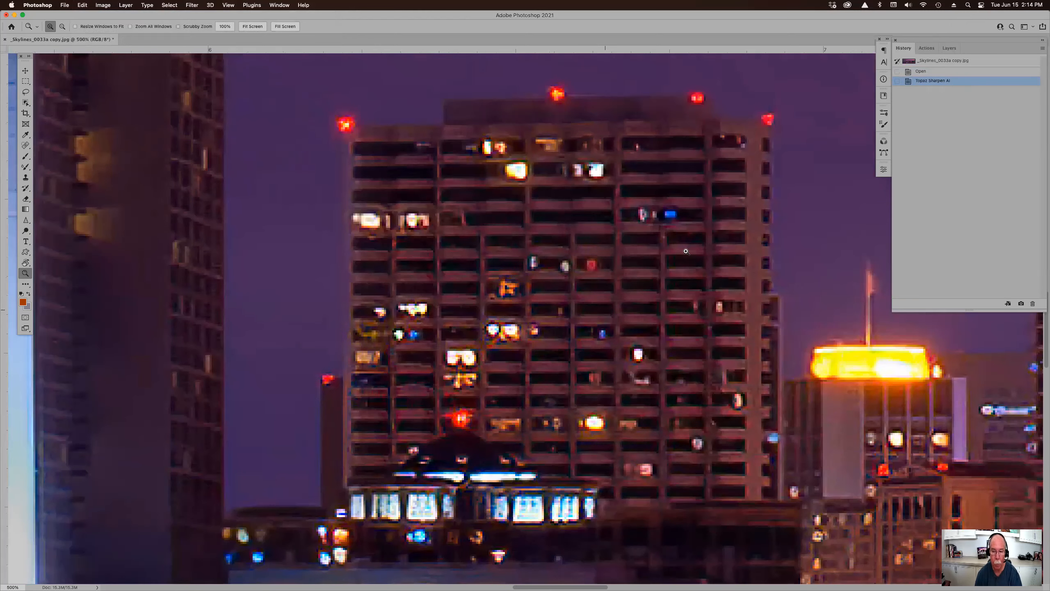
{"action": "left_click", "coordinate": [946, 72]}
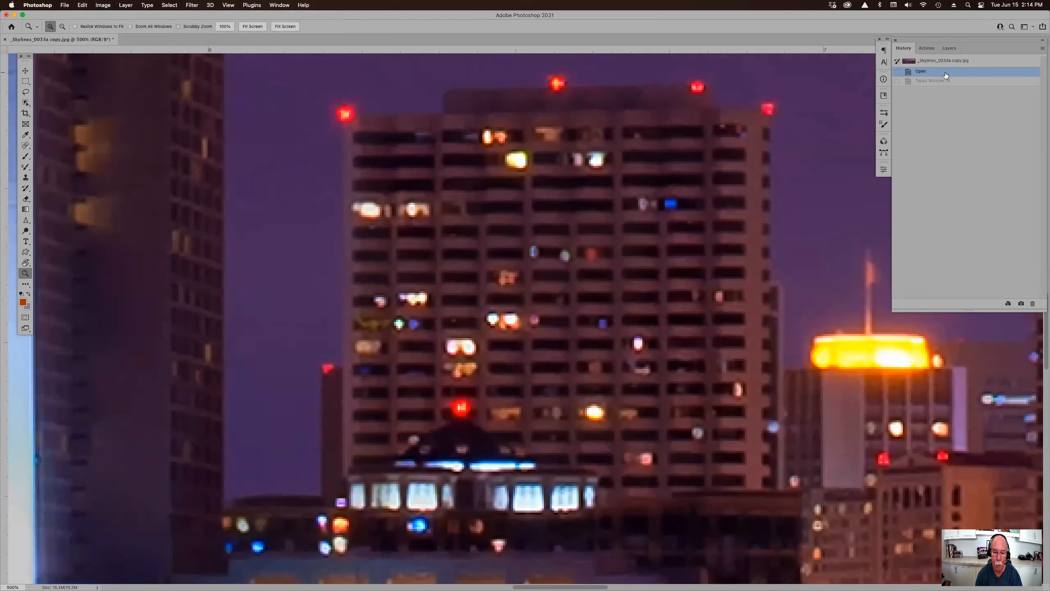
{"action": "left_click", "coordinate": [945, 81]}
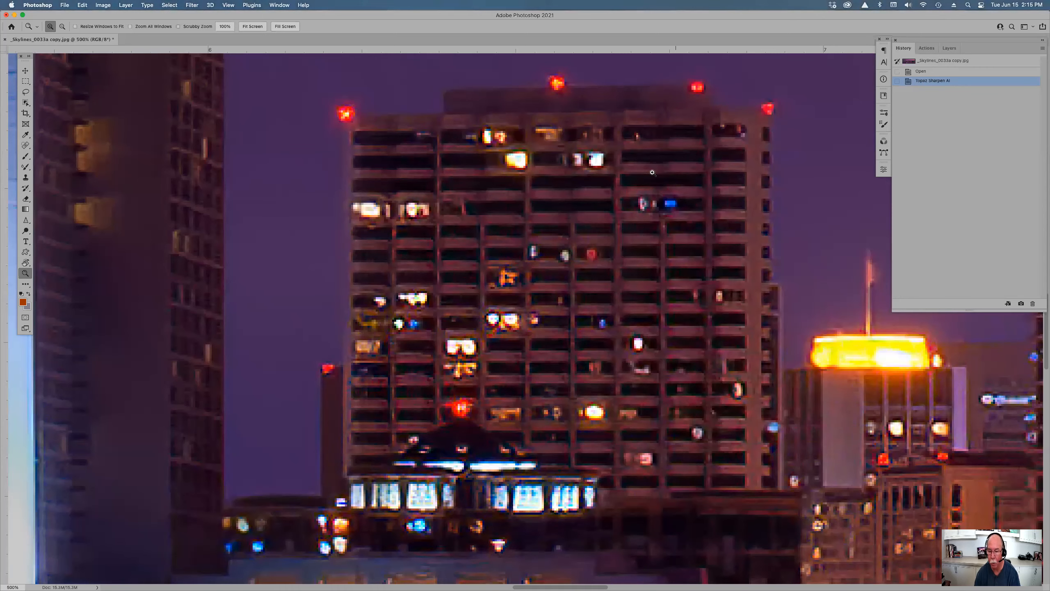
{"action": "scroll", "coordinate": [624, 190], "scroll_direction": "down", "scroll_amount": 3}
{"action": "scroll", "coordinate": [624, 191], "scroll_direction": "down", "scroll_amount": 9}
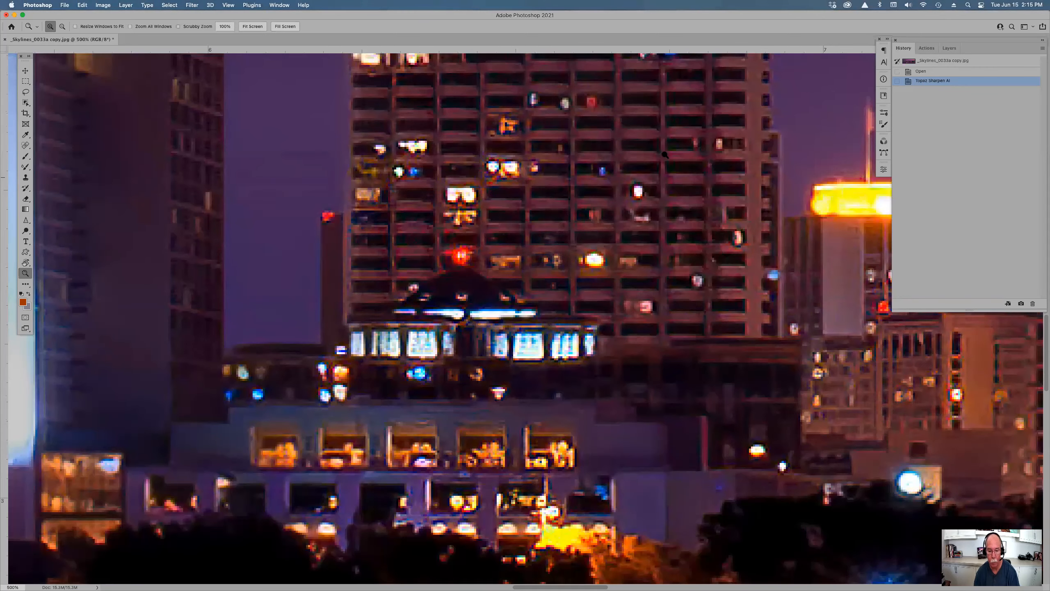
Revert the skyline photo to its Open history state and show the whole panorama at 50%.
{"action": "left_click", "coordinate": [927, 71]}
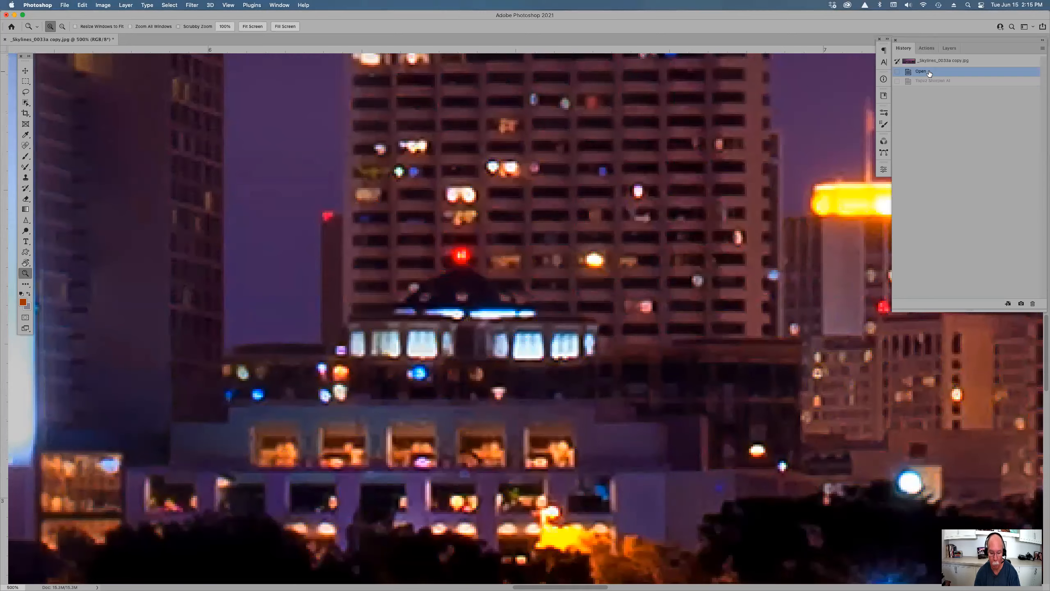
{"action": "key", "text": "super+minus"}
{"action": "key", "text": "super+minus"}
{"action": "key", "text": "super+minus"}
{"action": "key", "text": "super+minus"}
{"action": "key", "text": "super+minus"}
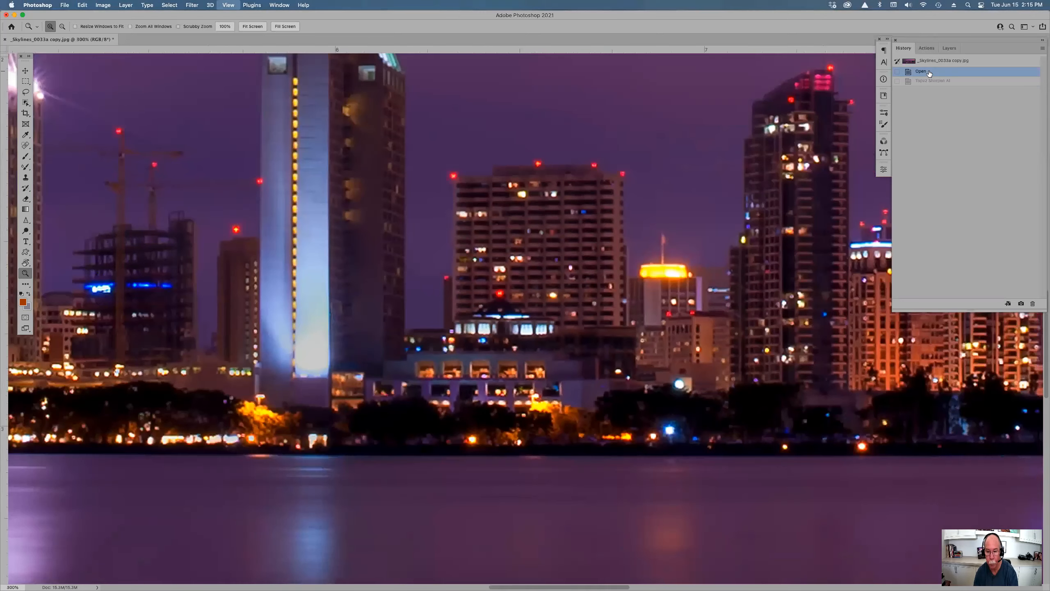
{"action": "key", "text": "super+minus"}
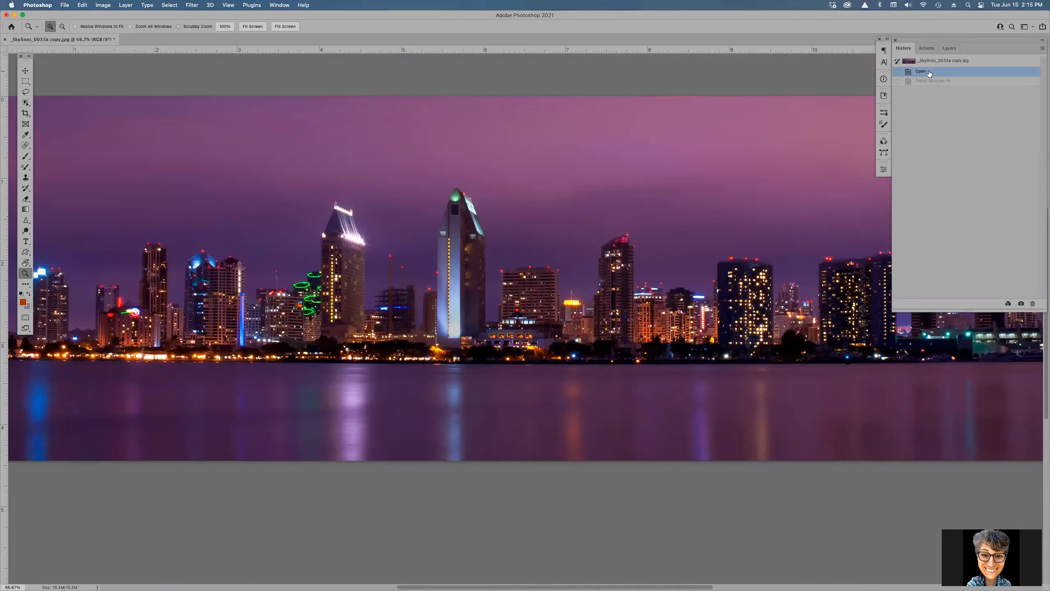
{"action": "key", "text": "super+minus"}
{"action": "key", "text": "super+minus"}
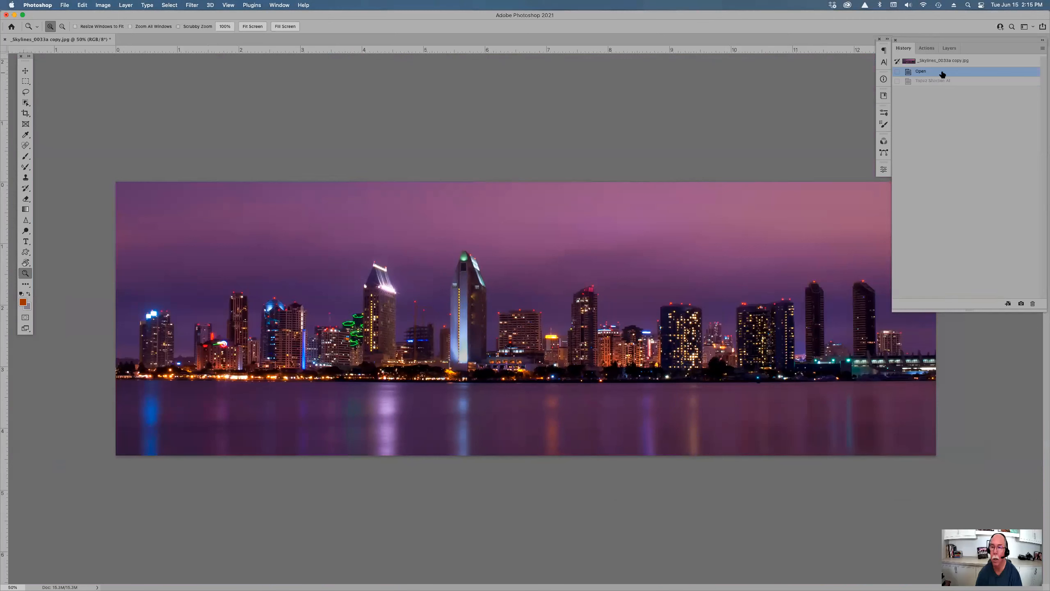
Duplicate the Background layer and apply Topaz Sharpen AI to the copy.
{"action": "left_click", "coordinate": [950, 48]}
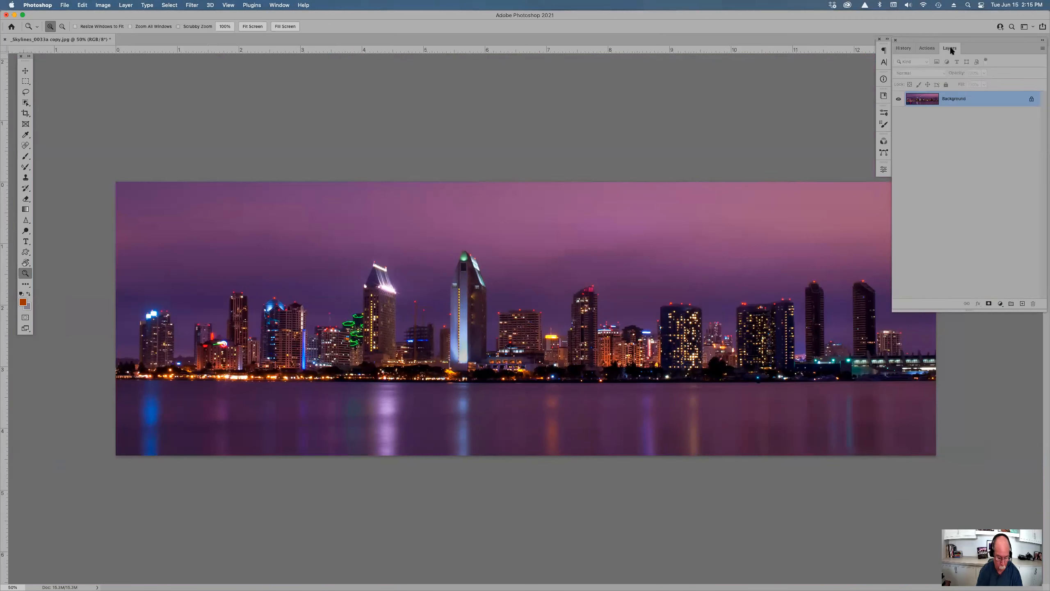
{"action": "key", "text": "super+j"}
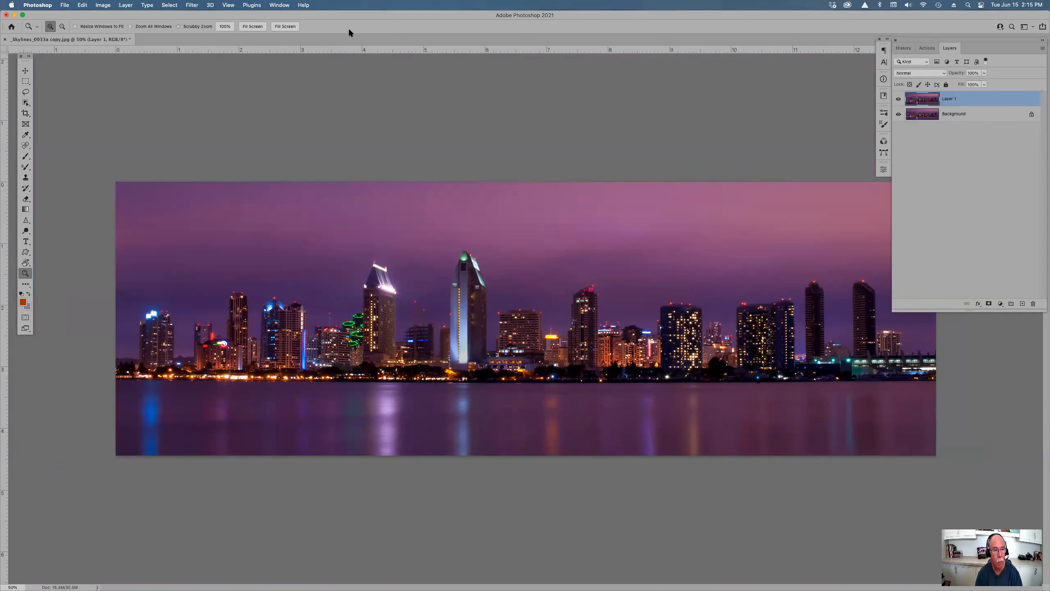
{"action": "key", "text": "ctrl+super+f"}
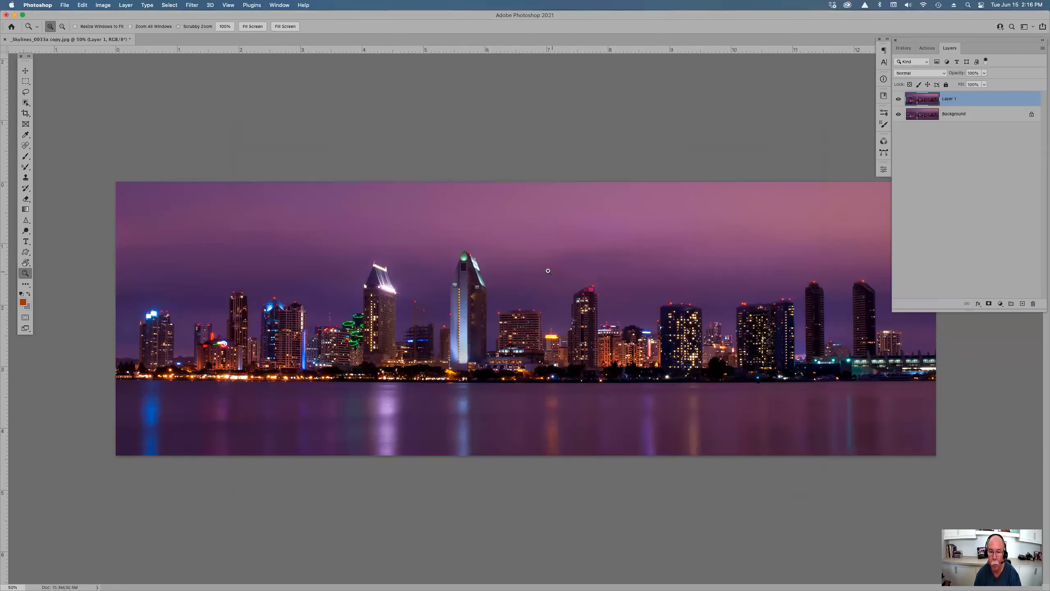
Zoom in on the tall tower and fade the Topaz Sharpen AI effect on Layer 1 to a partial opacity.
{"action": "left_click_drag", "start_coordinate": [380, 242], "coordinate": [581, 373]}
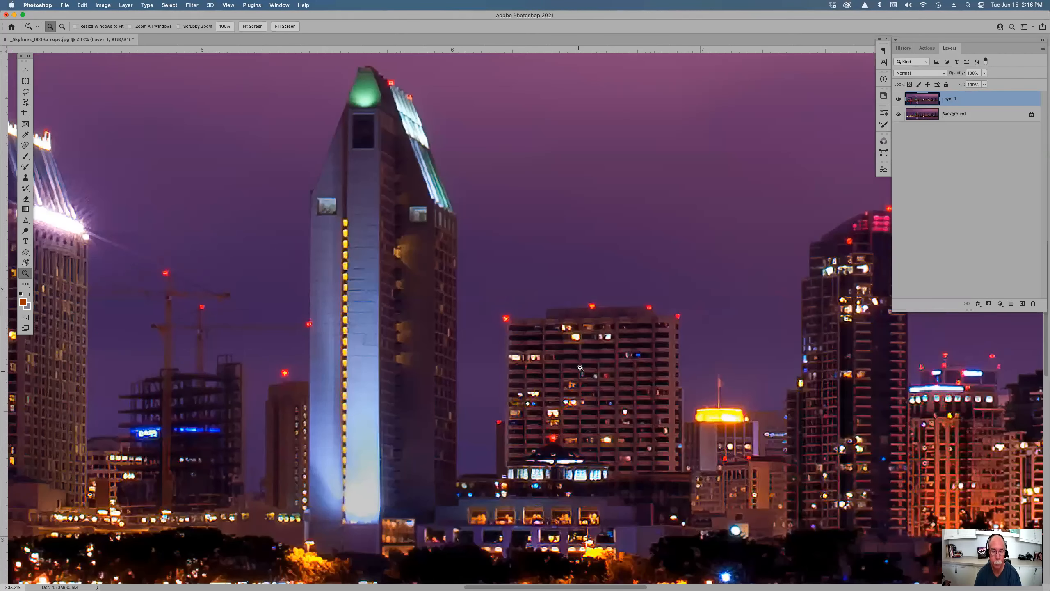
{"action": "left_click", "coordinate": [82, 6]}
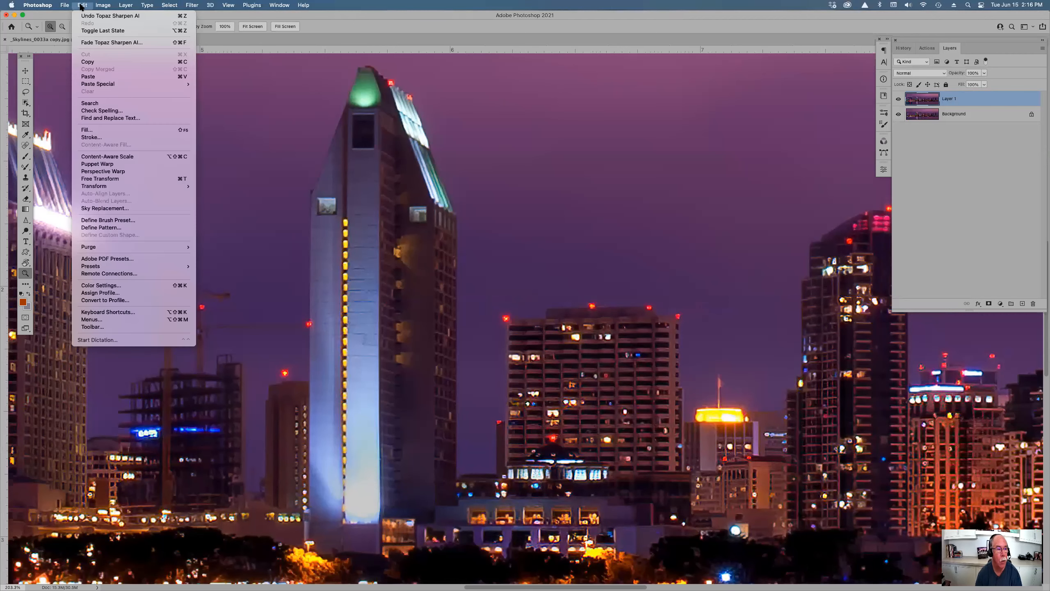
{"action": "left_click", "coordinate": [114, 43]}
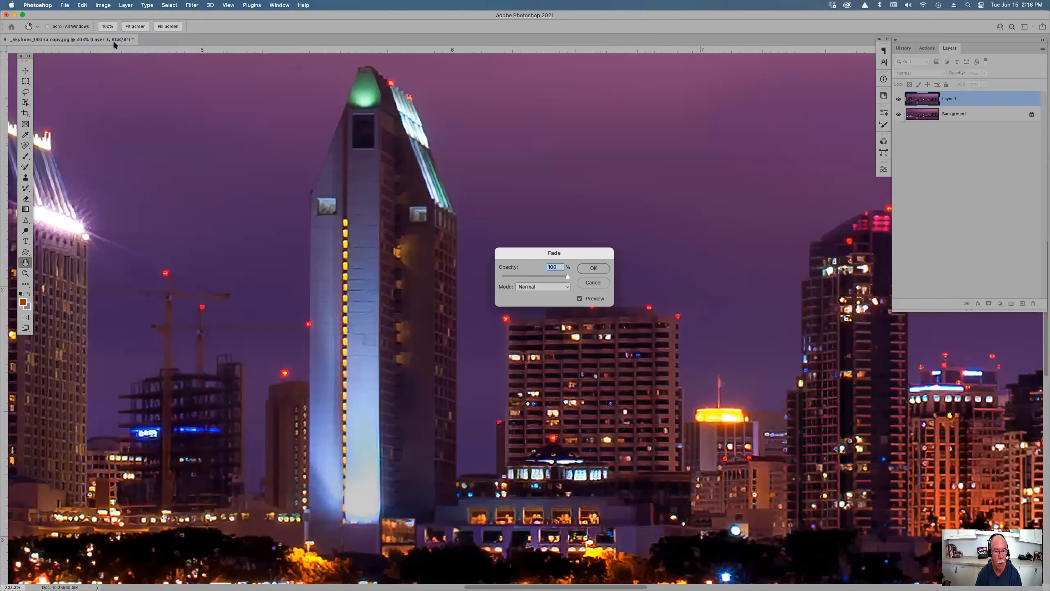
{"action": "left_click_drag", "start_coordinate": [564, 275], "coordinate": [501, 275]}
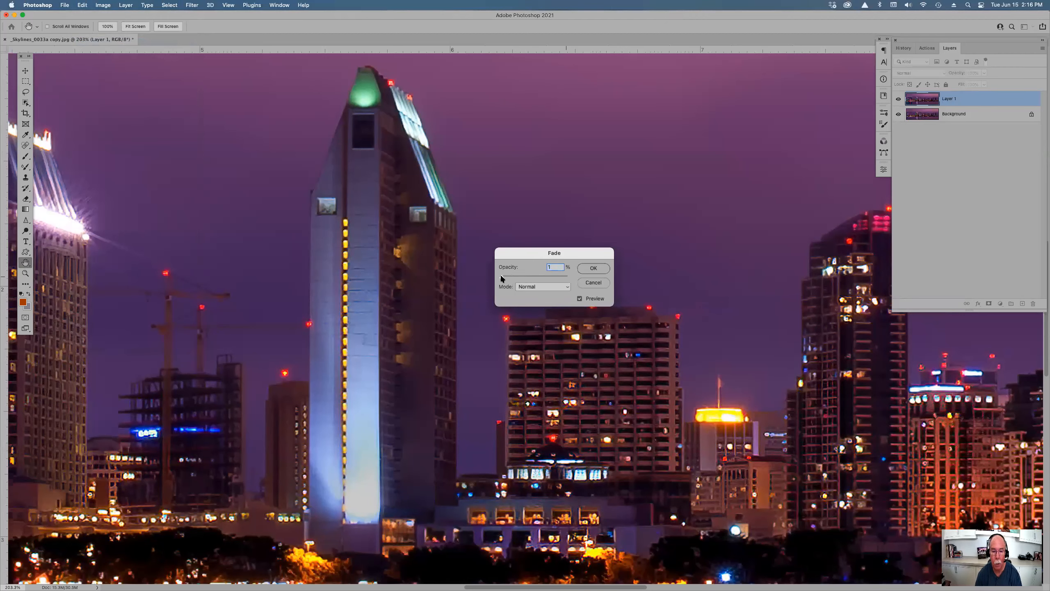
{"action": "left_click", "coordinate": [539, 276]}
{"action": "left_click", "coordinate": [594, 268]}
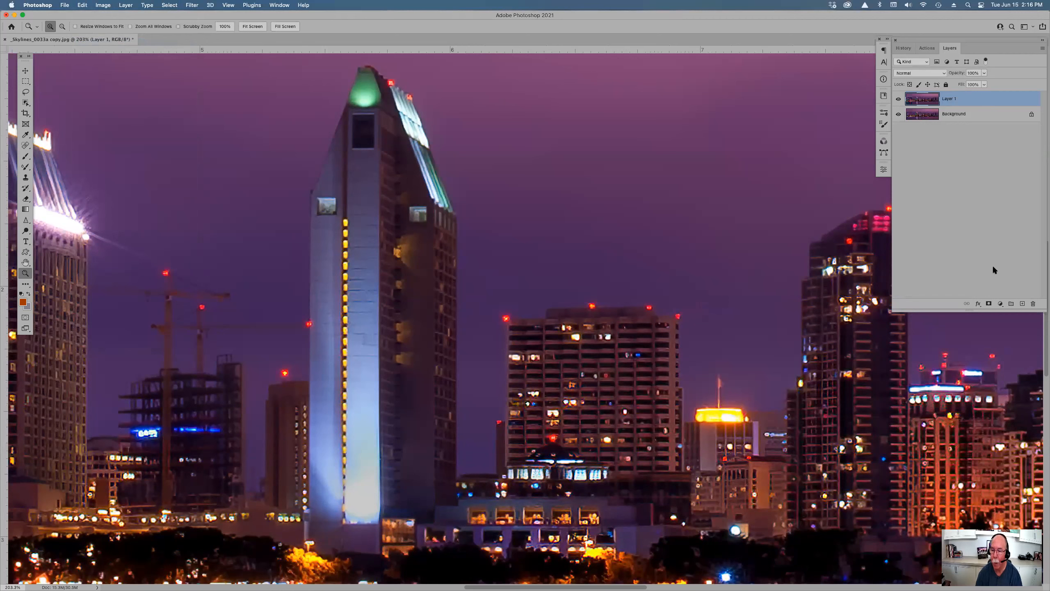
Add a white layer mask to Layer 1 and set up a black brush in Normal mode at 100% opacity.
{"action": "left_click", "coordinate": [988, 304]}
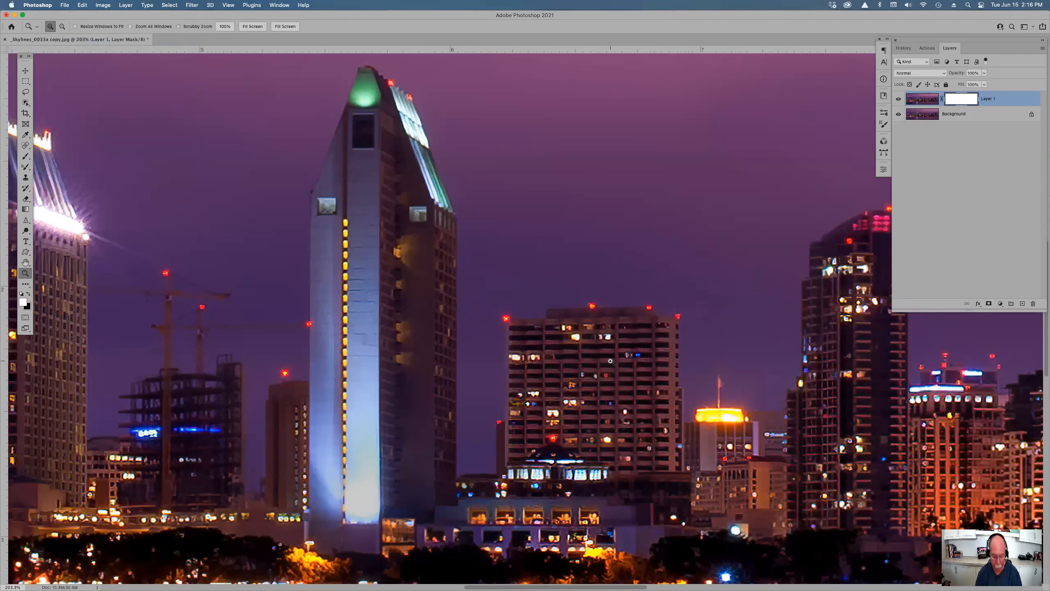
{"action": "key", "text": "b"}
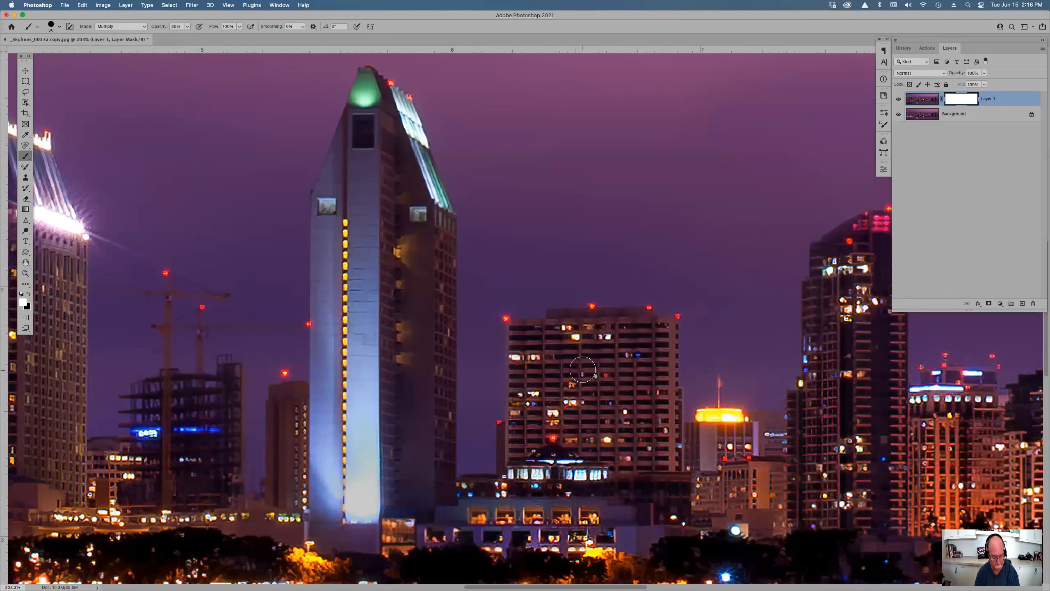
{"action": "key", "text": "x"}
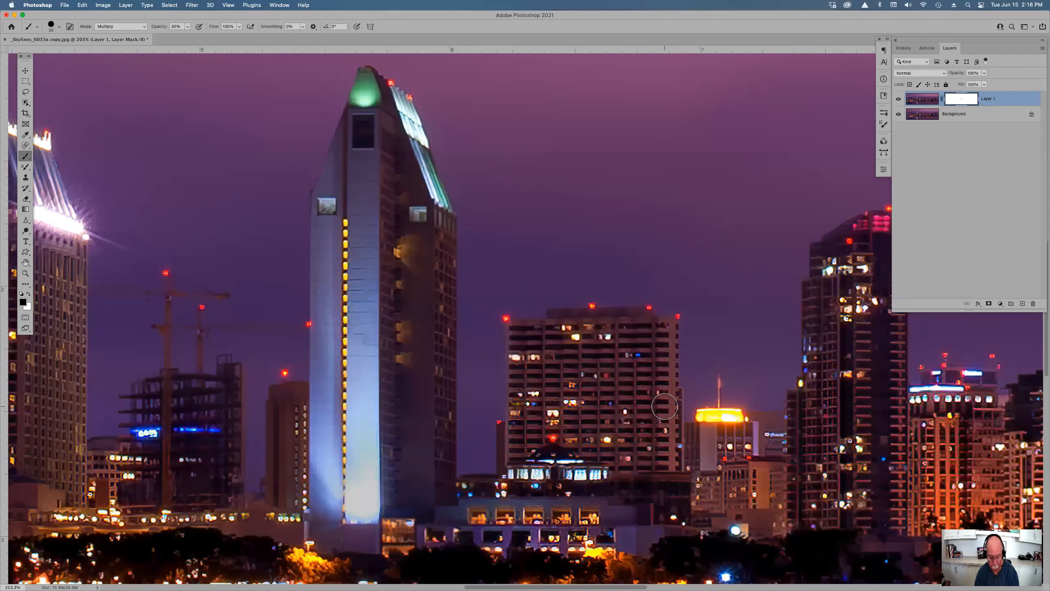
{"action": "left_click", "coordinate": [143, 27]}
{"action": "left_click", "coordinate": [139, 9]}
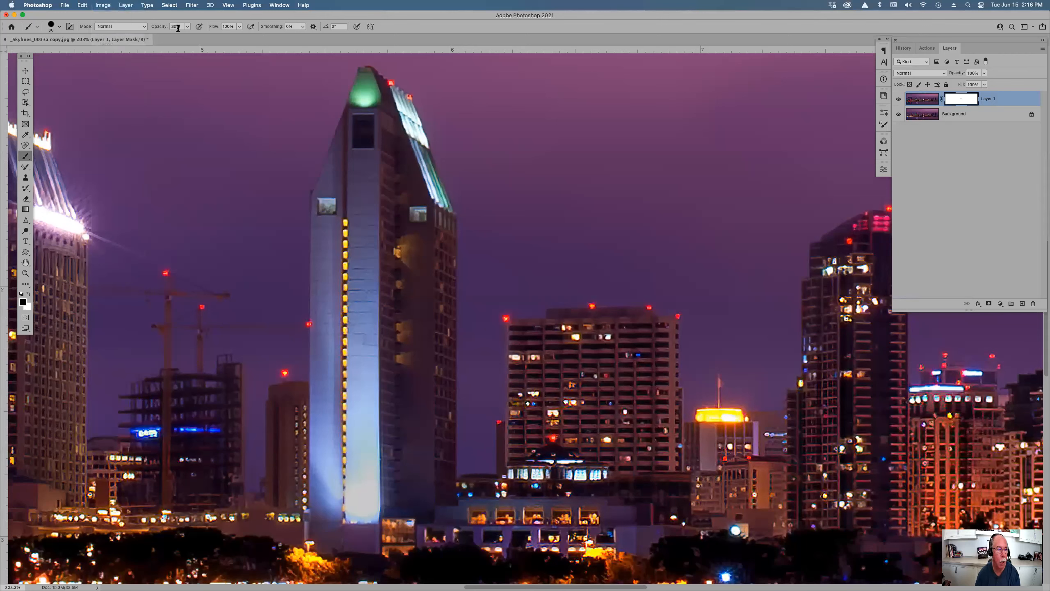
{"action": "key", "text": "1"}
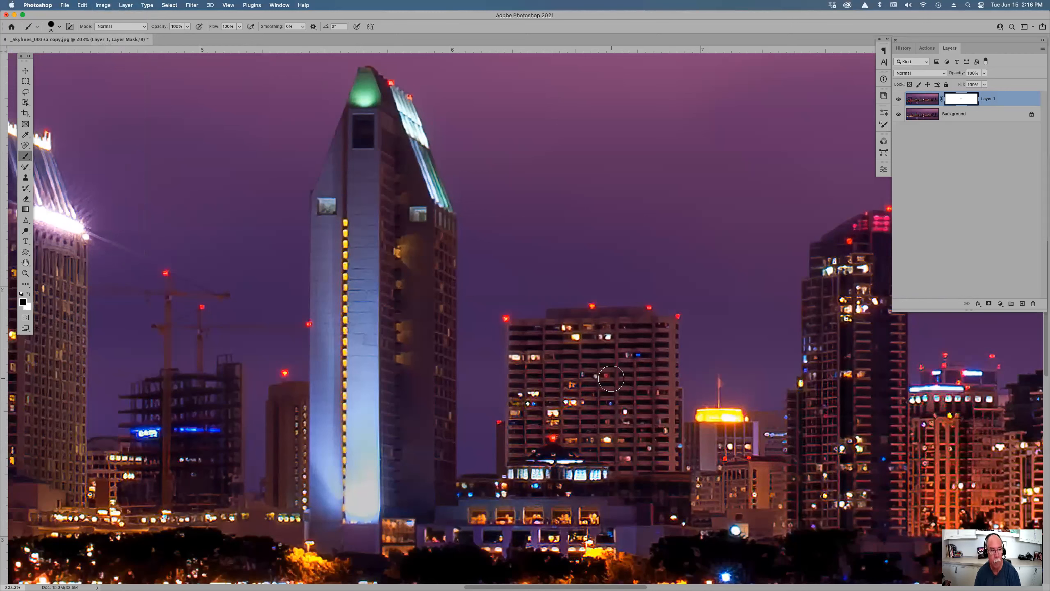
Enlarge the brush and paint black on the mask over the office building to hide the sharpening there.
{"action": "key", "text": "bracketright"}
{"action": "key", "text": "bracketright"}
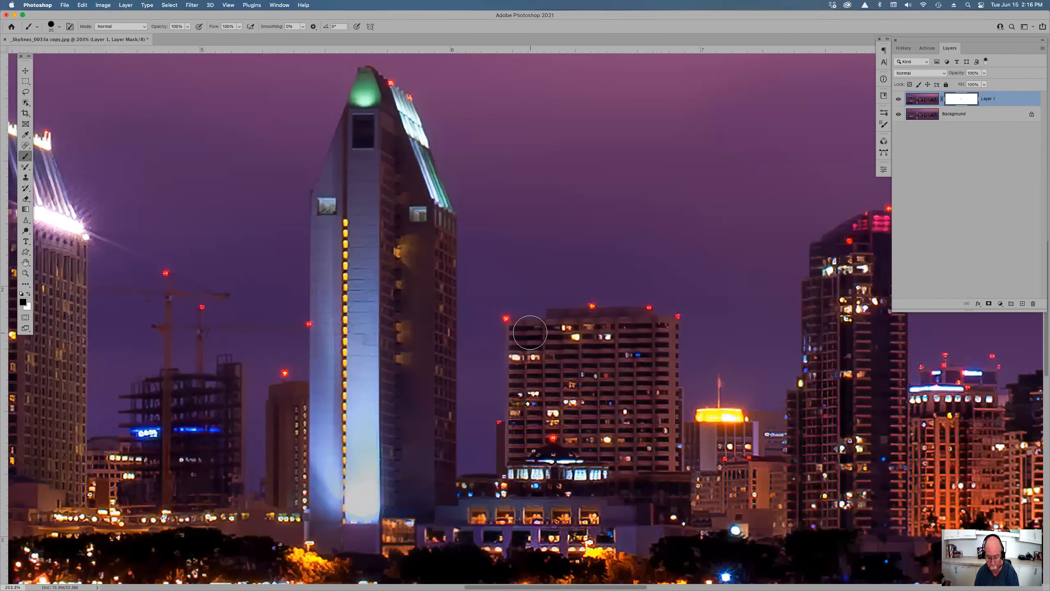
{"action": "key", "text": "bracketright"}
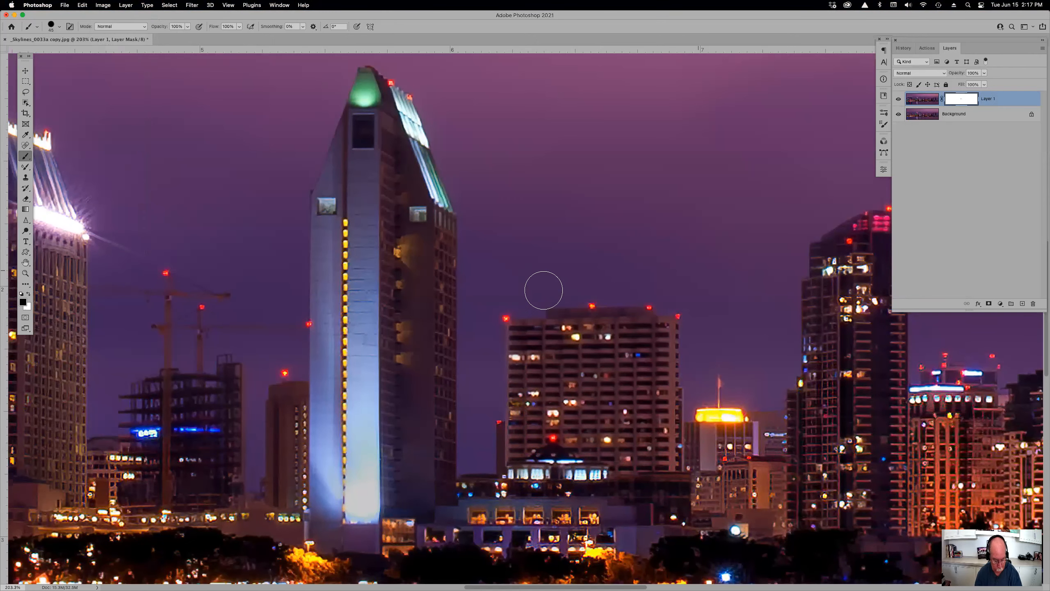
Magnify the office building to 500% and compare its windows with Layer 1's mask disabled and enabled.
{"action": "key", "text": "z"}
{"action": "left_click", "coordinate": [584, 377]}
{"action": "left_click", "coordinate": [587, 377]}
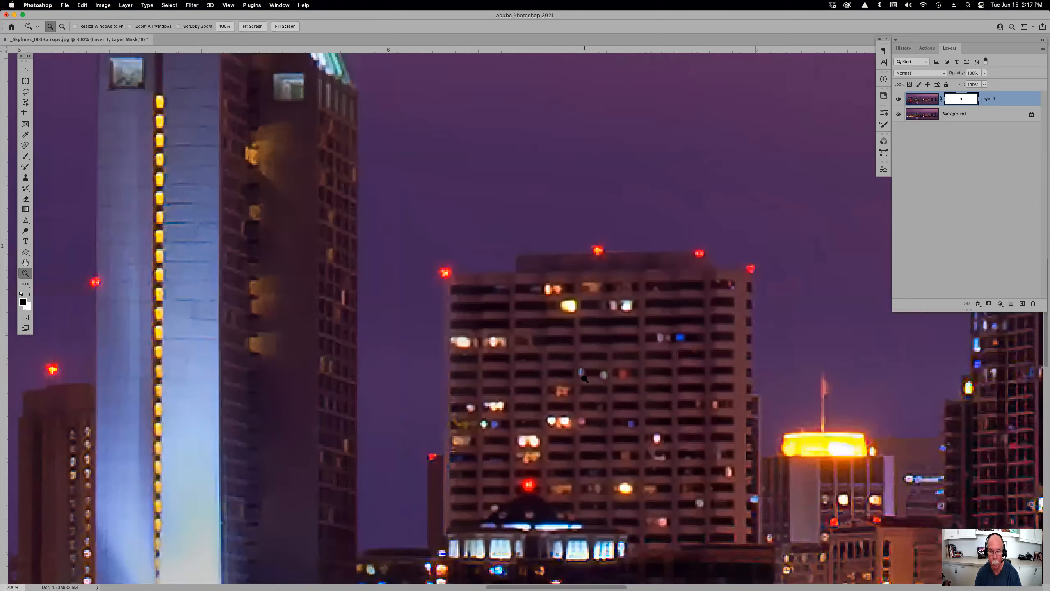
{"action": "left_click", "coordinate": [592, 378]}
{"action": "scroll", "coordinate": [607, 383], "scroll_direction": "down", "scroll_amount": 3}
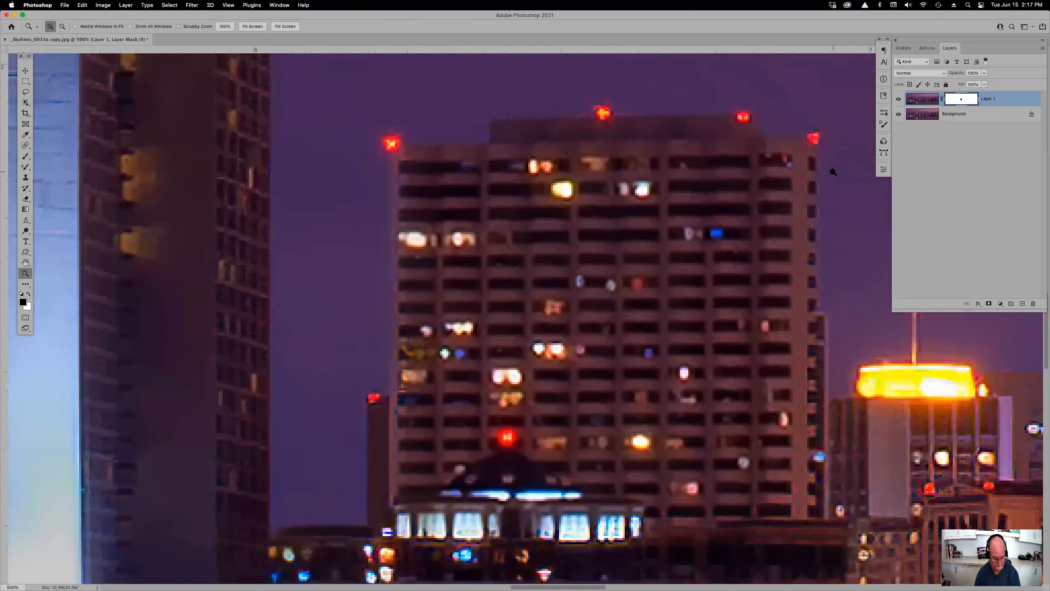
{"action": "left_click", "coordinate": [966, 102], "text": "shift"}
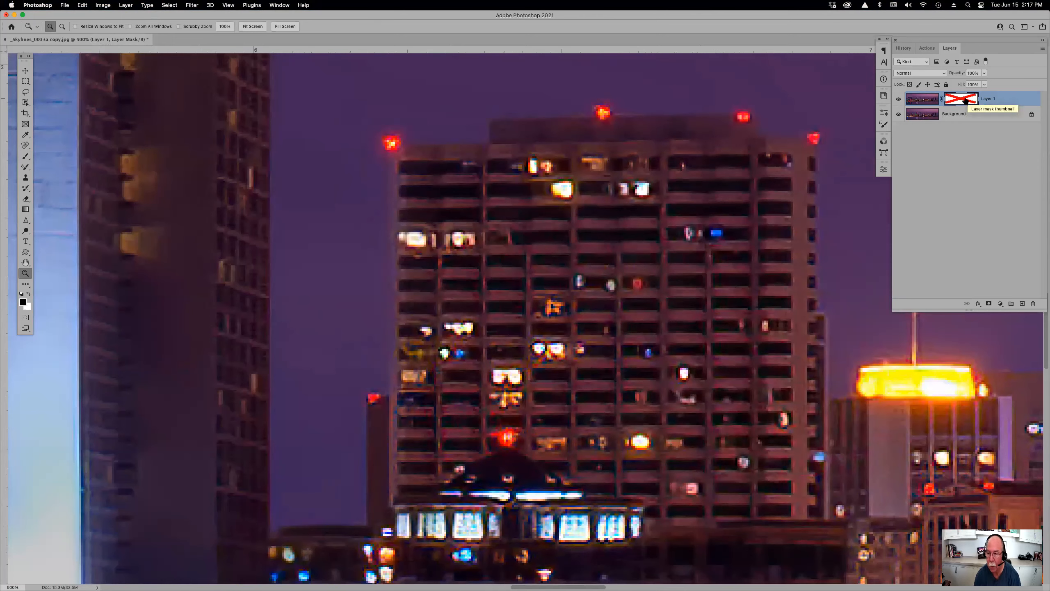
{"action": "left_click", "coordinate": [965, 102], "text": "shift"}
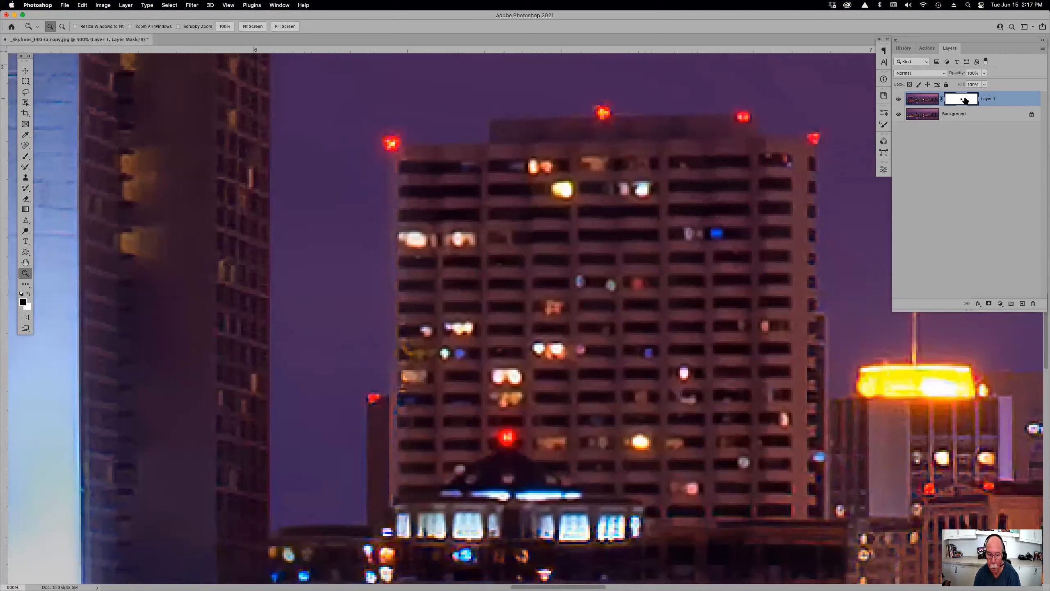
{"action": "left_click", "coordinate": [965, 101], "text": "shift"}
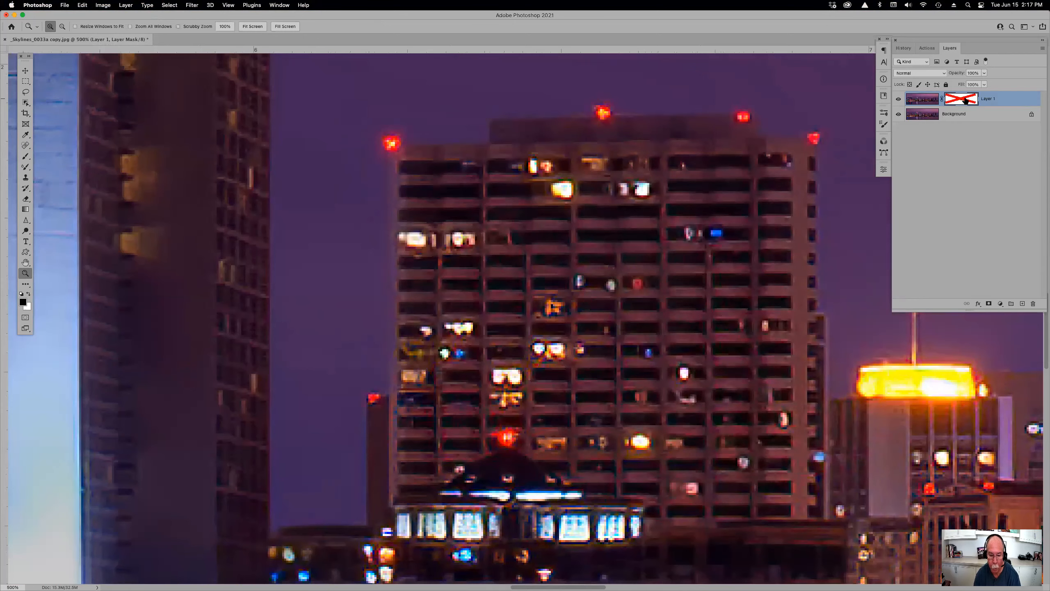
{"action": "left_click", "coordinate": [965, 101], "text": "shift"}
{"action": "left_click", "coordinate": [965, 101], "text": "shift"}
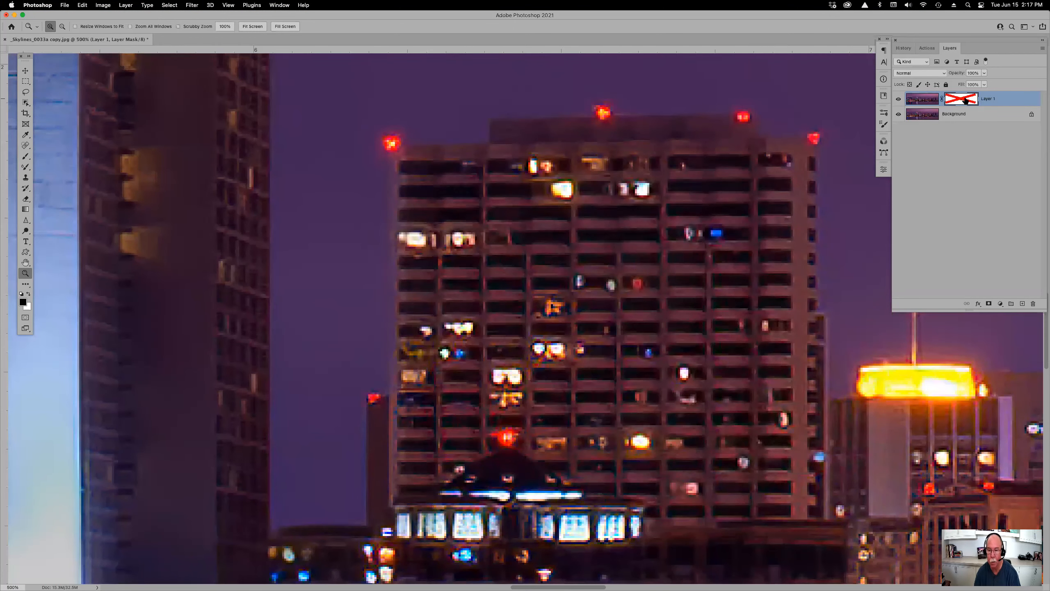
Compare the office building and its surroundings at 300% with and without the layer mask.
{"action": "key", "text": "super+minus"}
{"action": "key", "text": "super+minus"}
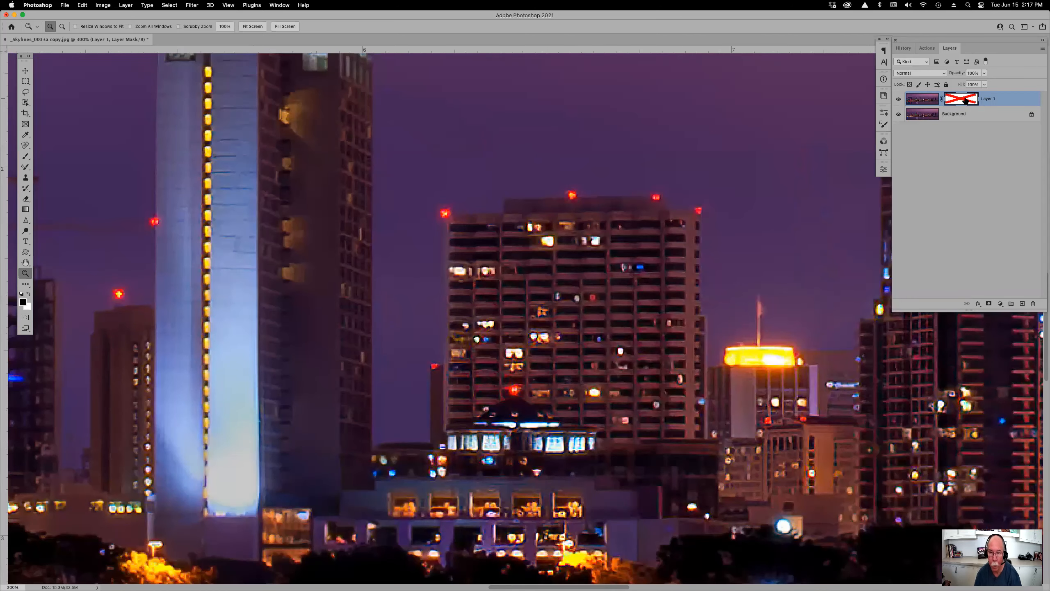
{"action": "left_click", "coordinate": [965, 100], "text": "shift"}
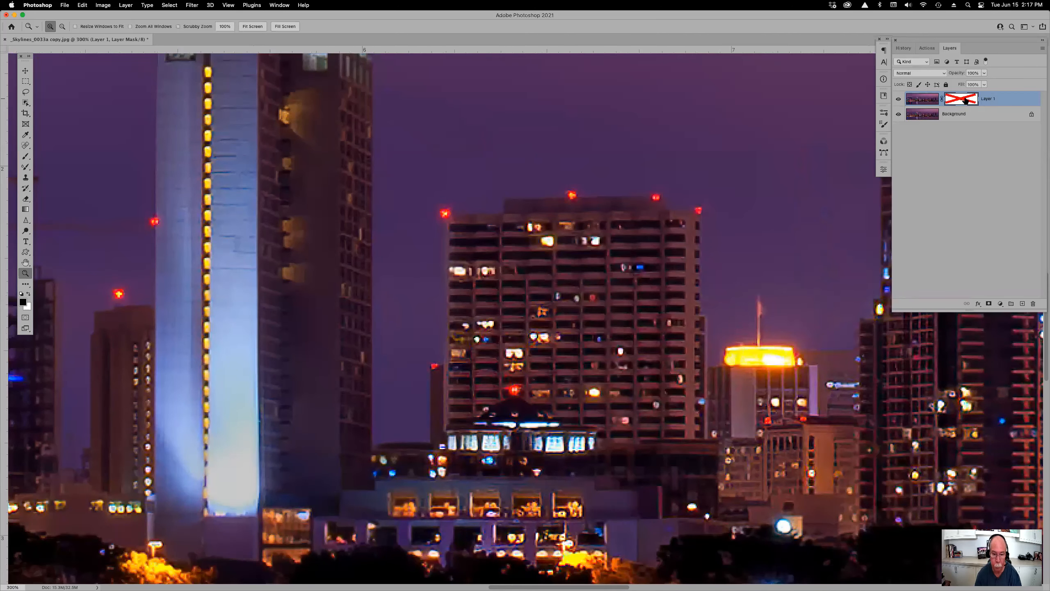
{"action": "left_click", "coordinate": [965, 101], "text": "shift"}
Show the whole skyline panorama and close the photo without saving.
{"action": "key", "text": "super+0"}
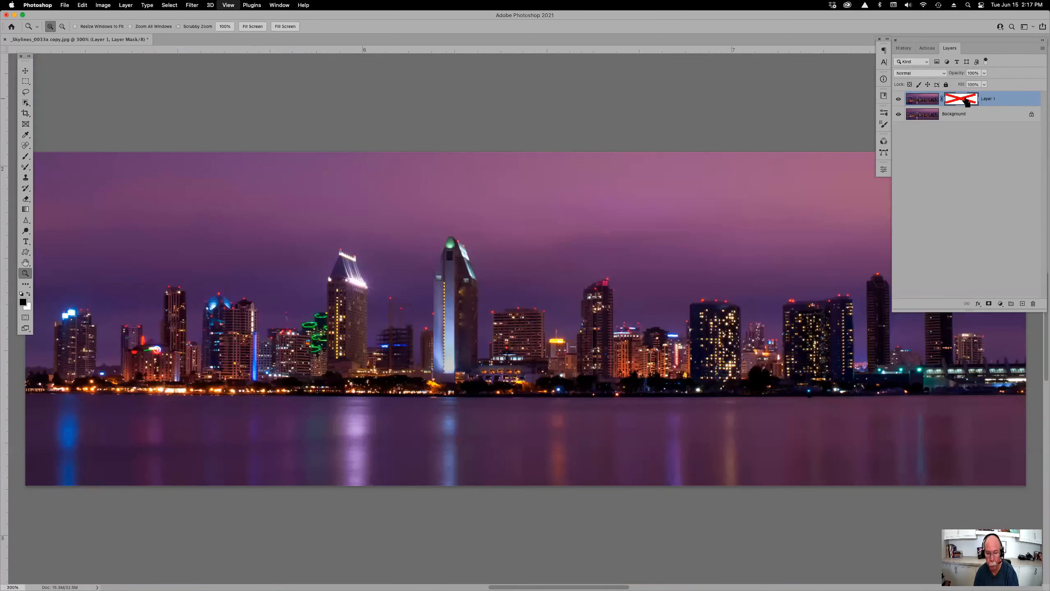
{"action": "key", "text": "super+minus"}
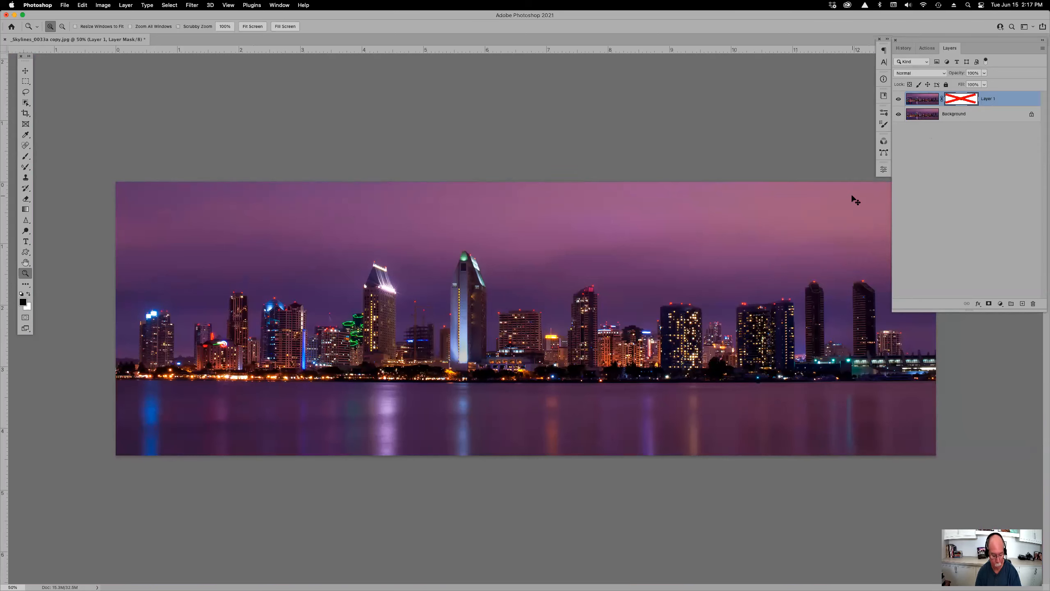
{"action": "key", "text": "super+w"}
{"action": "key", "text": "super+d"}
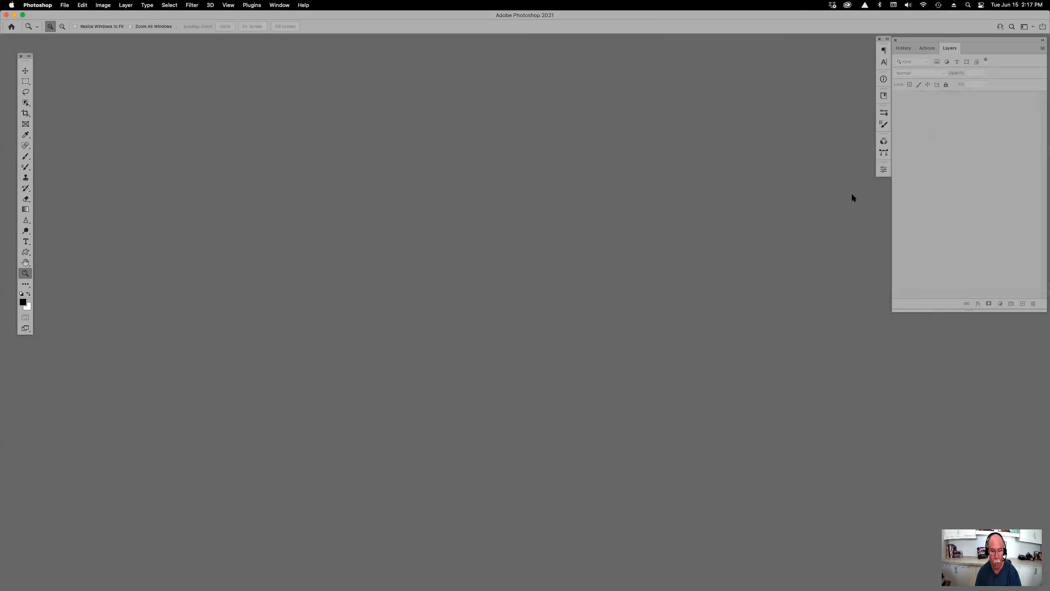
Switch to Adobe Bridge and open the raw photo Atlanta_0009.CR2 through Camera Raw into Photoshop with its default settings.
{"action": "key", "text": "super+Tab"}
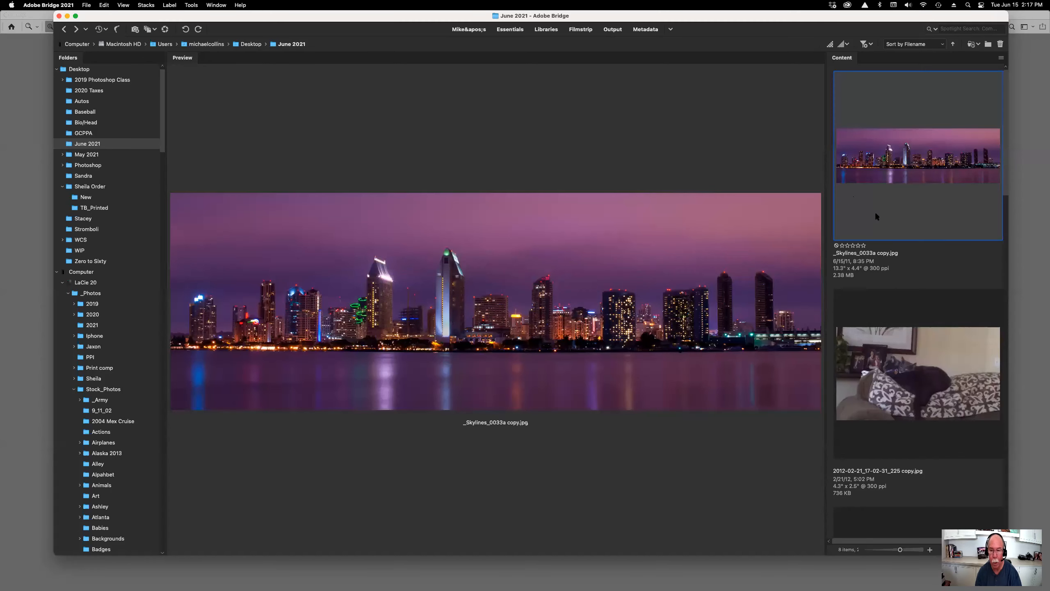
{"action": "scroll", "coordinate": [921, 298], "scroll_direction": "down", "scroll_amount": 10}
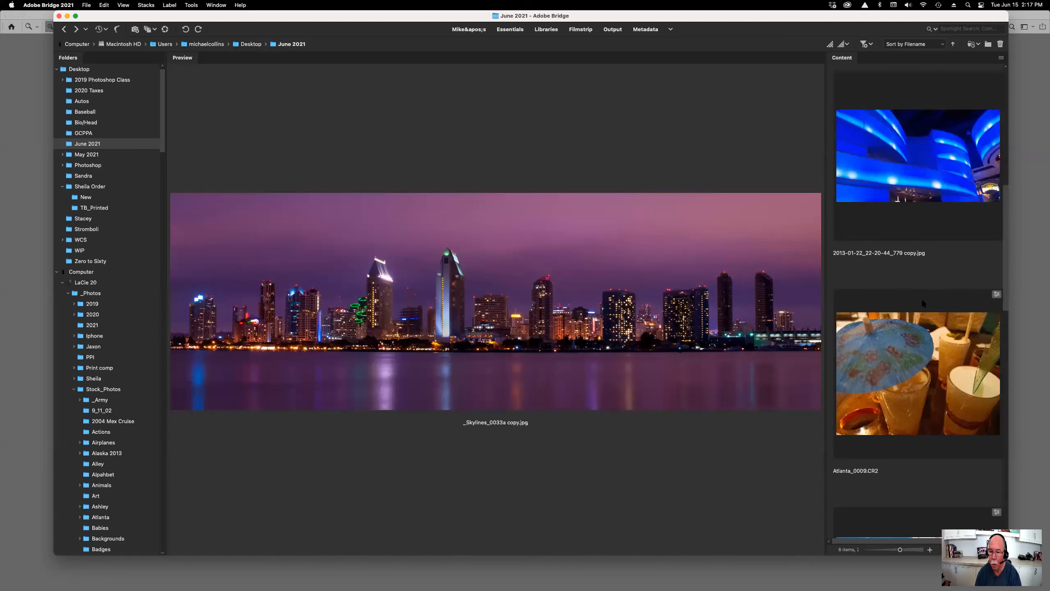
{"action": "scroll", "coordinate": [921, 328], "scroll_direction": "down", "scroll_amount": 5}
{"action": "left_click", "coordinate": [922, 329]}
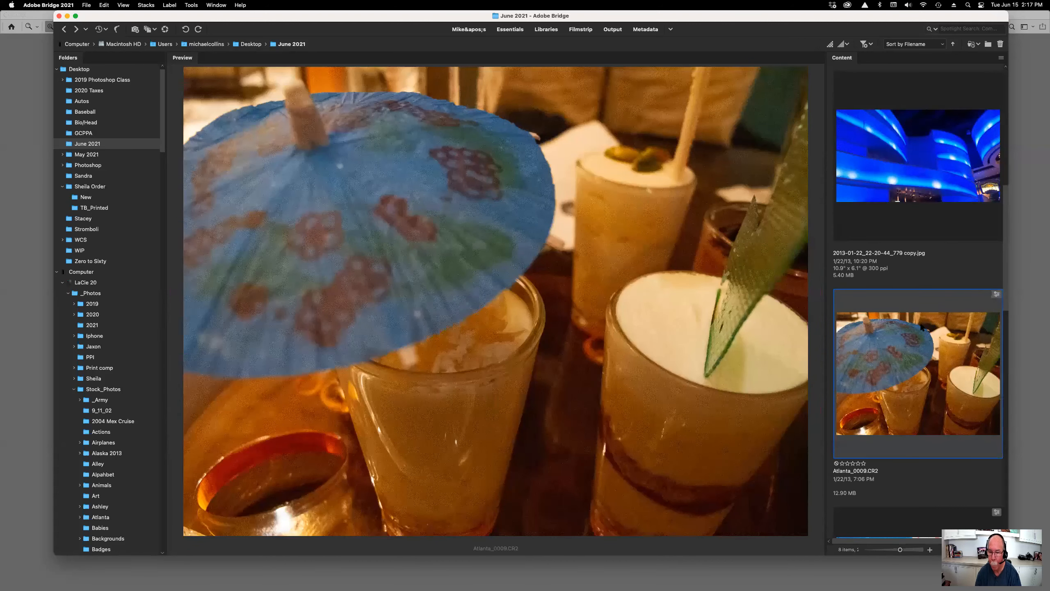
{"action": "double_click", "coordinate": [921, 327]}
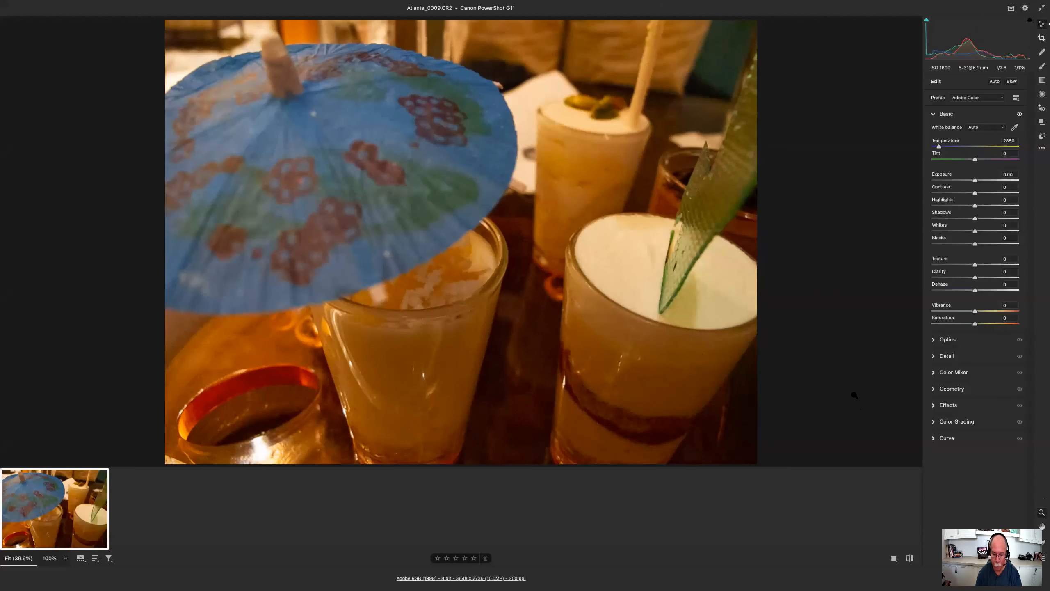
{"action": "key", "text": "Return"}
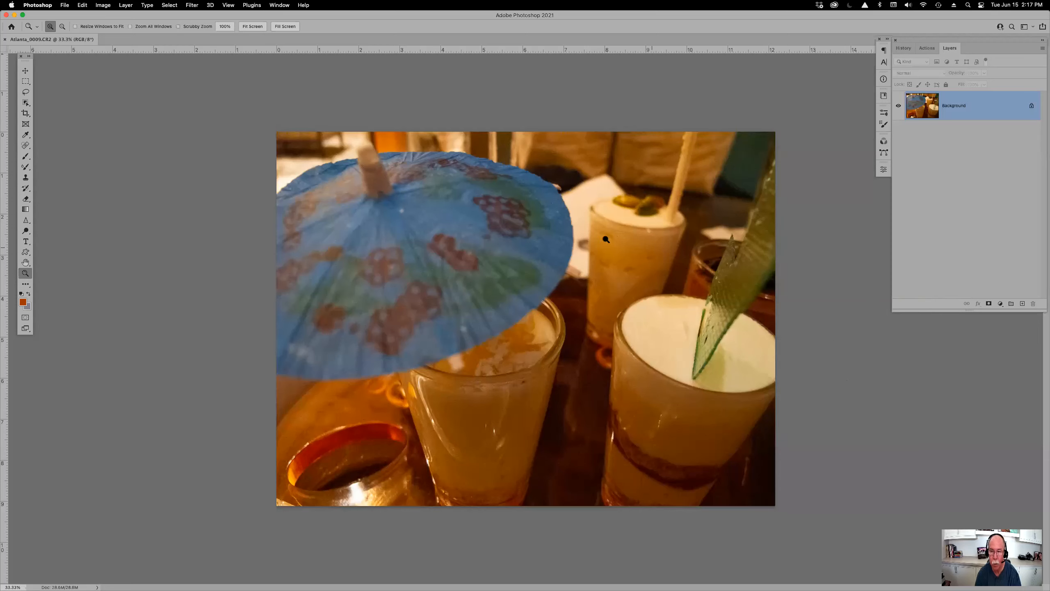
Duplicate the Background layer of the drinks photo and open the copy in Nik Collection's Dfine 2, postponing the offered update.
{"action": "left_click_drag", "start_coordinate": [501, 232], "coordinate": [715, 459]}
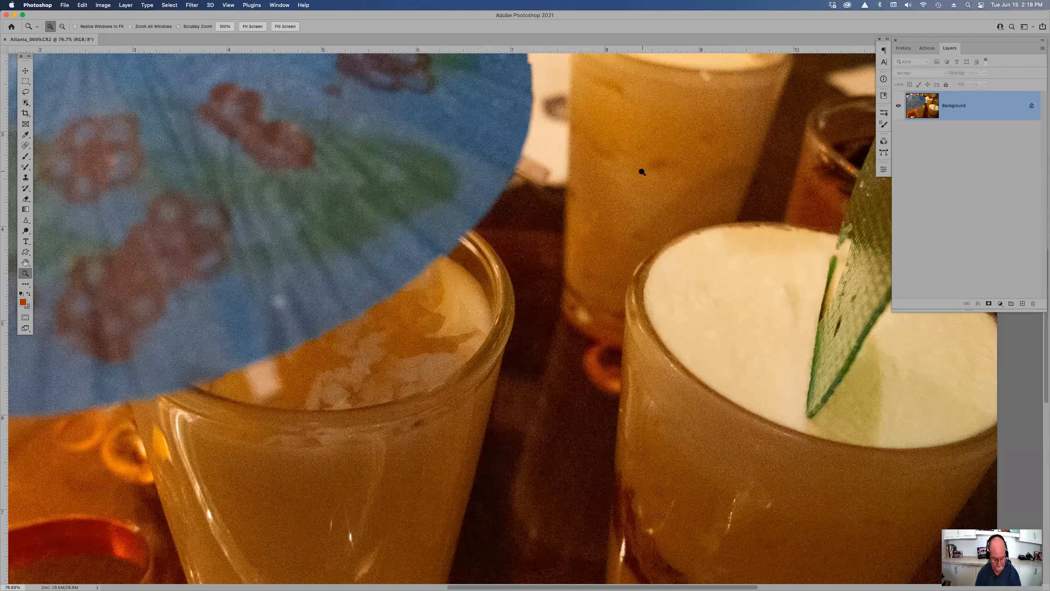
{"action": "key", "text": "super+j"}
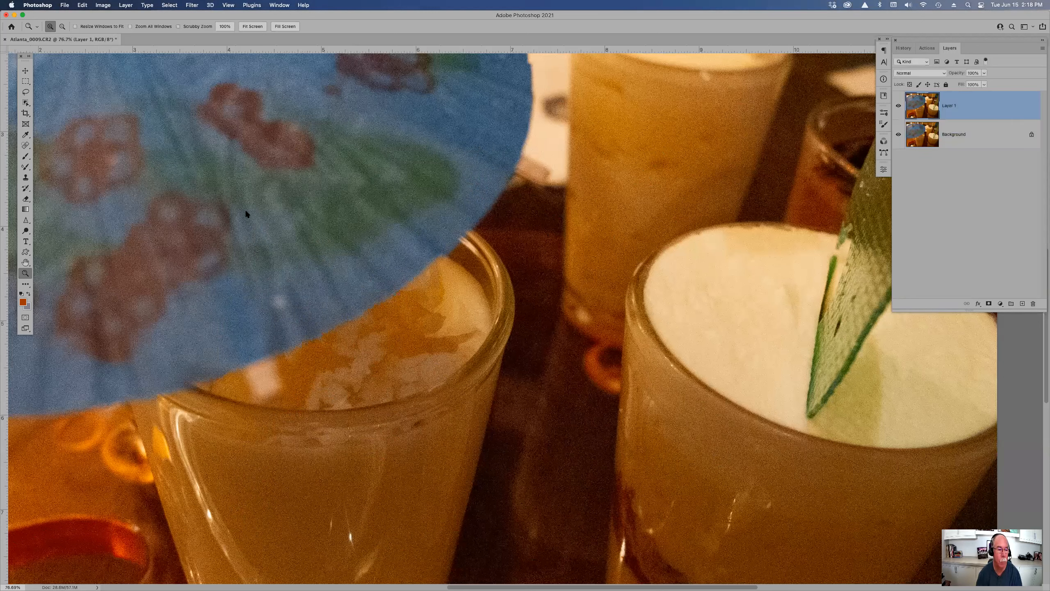
{"action": "left_click", "coordinate": [343, 211]}
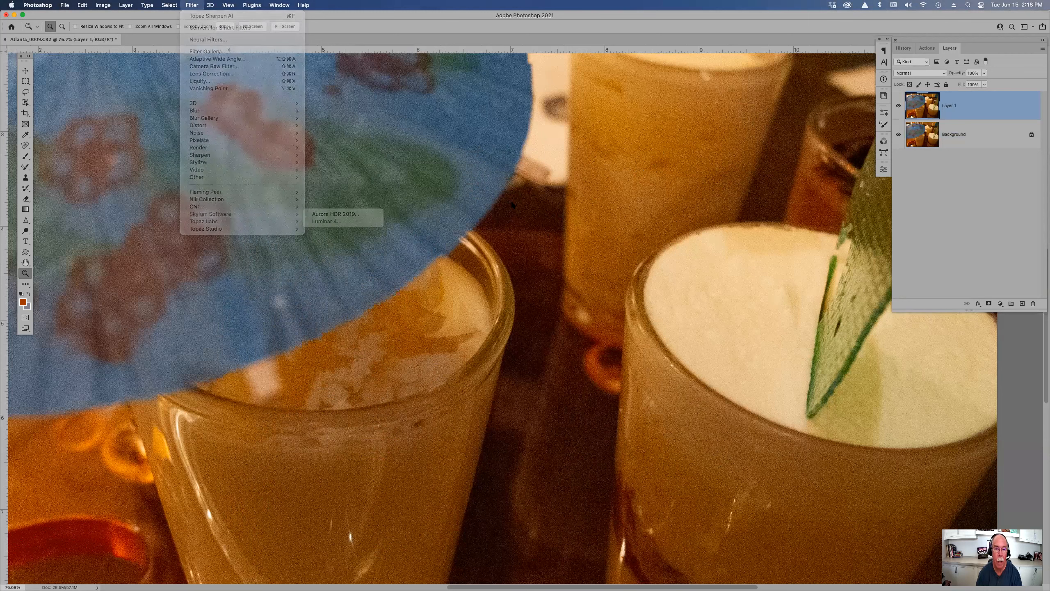
{"action": "left_click", "coordinate": [196, 5]}
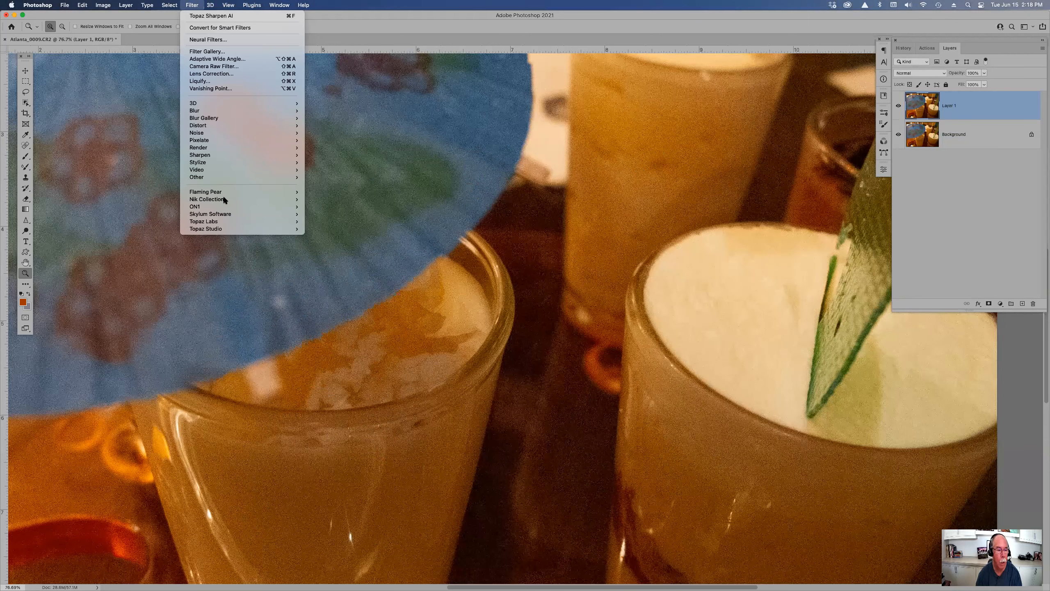
{"action": "mouse_move", "coordinate": [273, 200]}
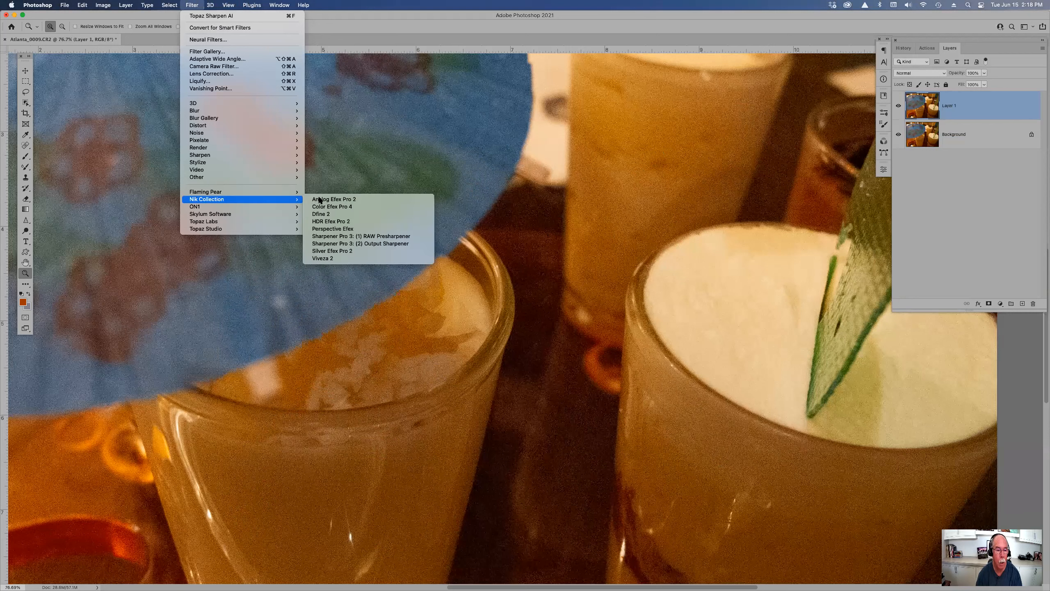
{"action": "left_click", "coordinate": [343, 213]}
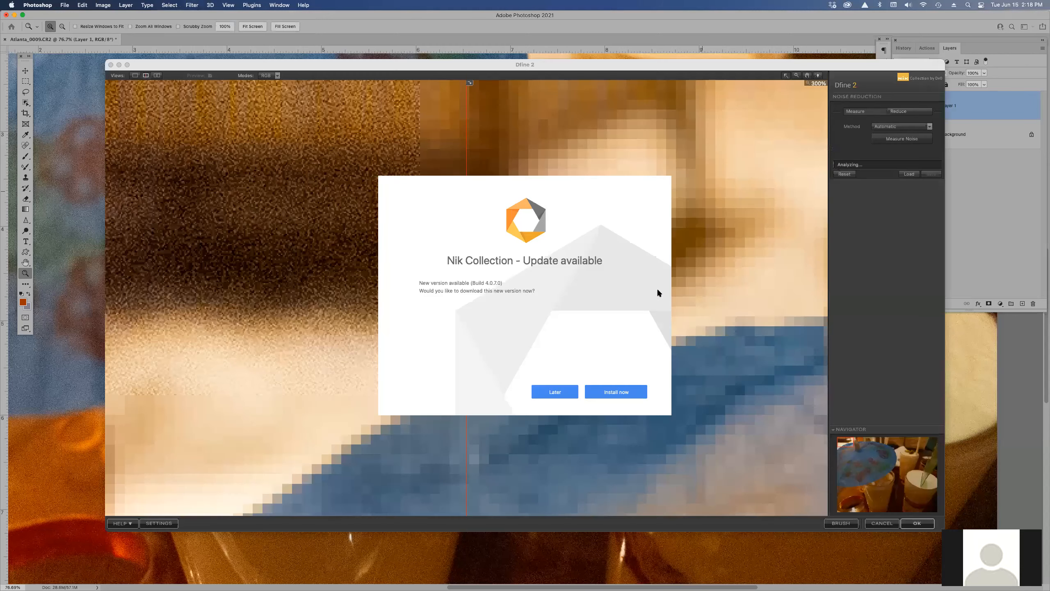
{"action": "left_click", "coordinate": [551, 390]}
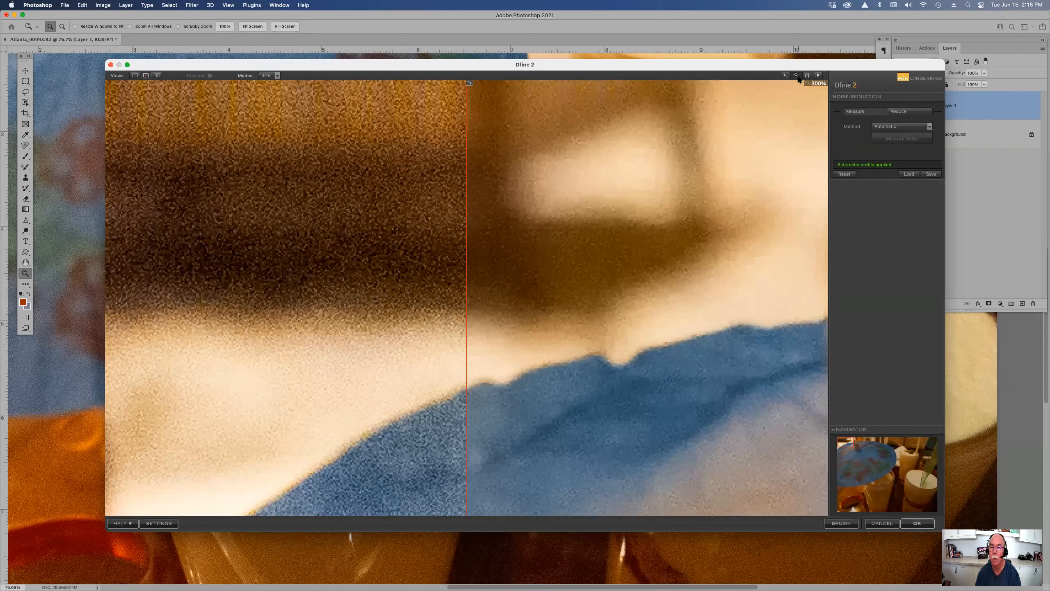
Inspect the noise reduction preview on the umbrella and glasses, and apply Dfine 2 with its automatic profile.
{"action": "left_click", "coordinate": [779, 152], "text": "alt"}
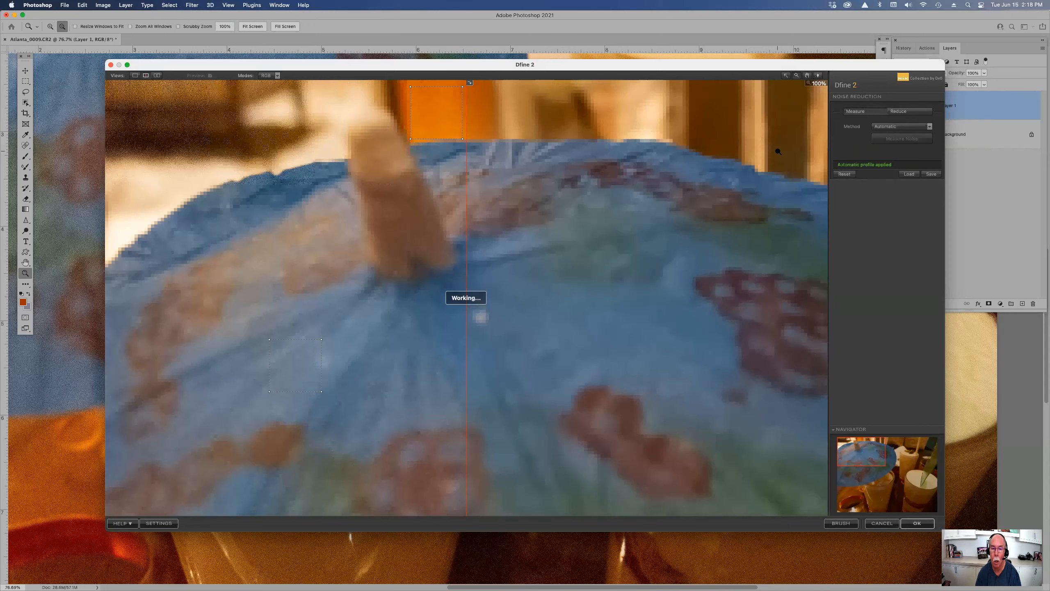
{"action": "left_click", "coordinate": [778, 150], "text": "alt"}
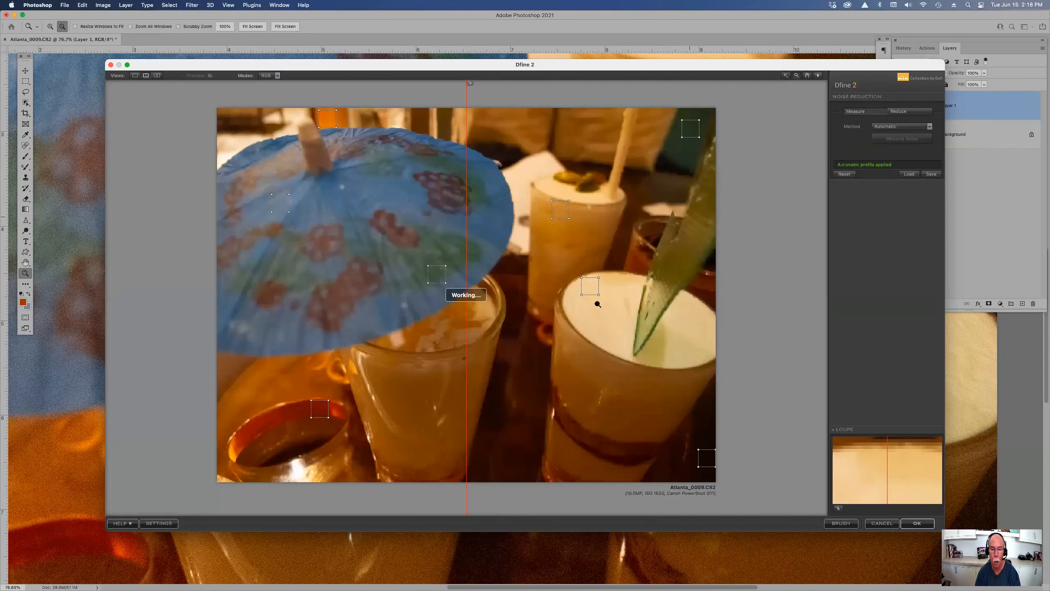
{"action": "left_click", "coordinate": [577, 385]}
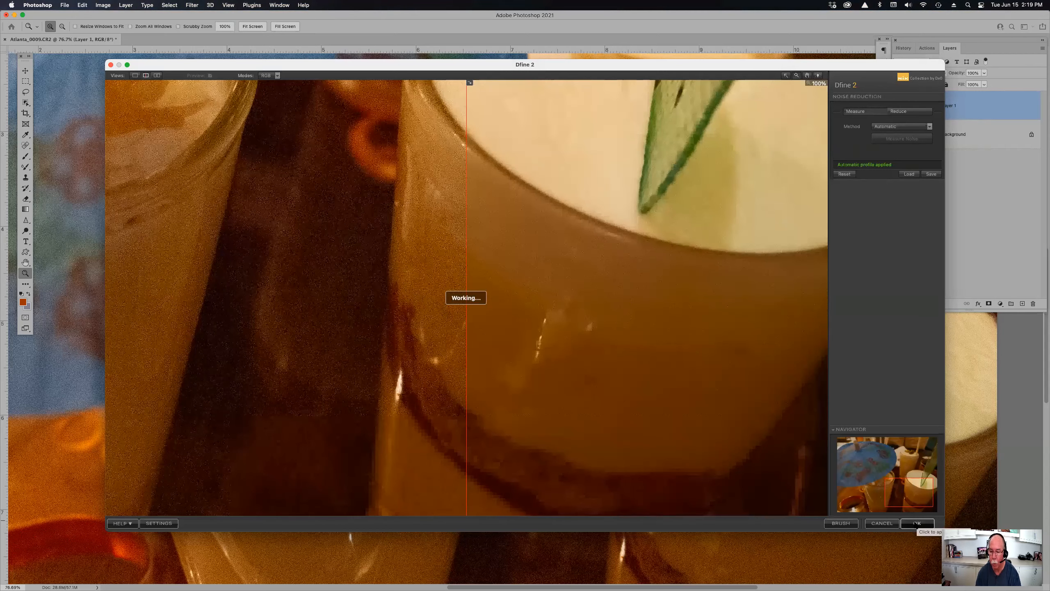
{"action": "left_click", "coordinate": [916, 523]}
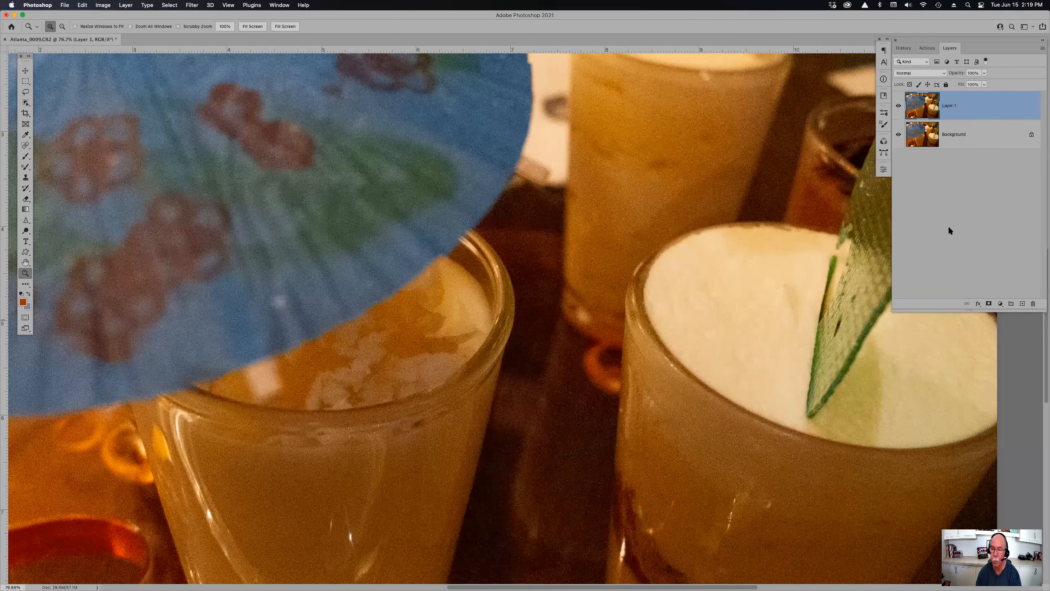
Rename the denoised Layer 1 as NIK.
{"action": "double_click", "coordinate": [950, 105]}
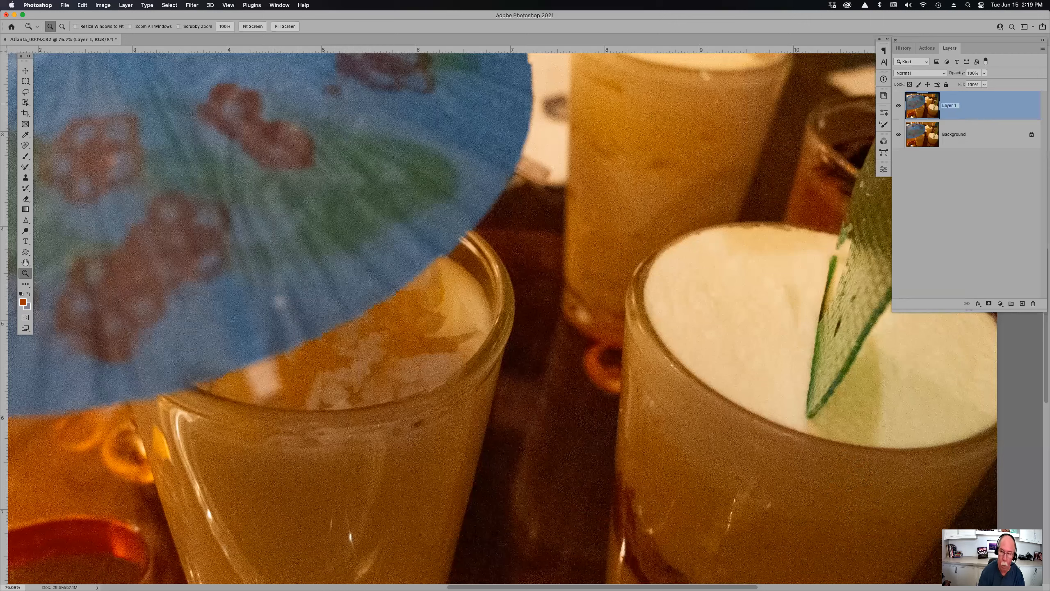
{"action": "type", "text": "NIK"}
{"action": "key", "text": "Return"}
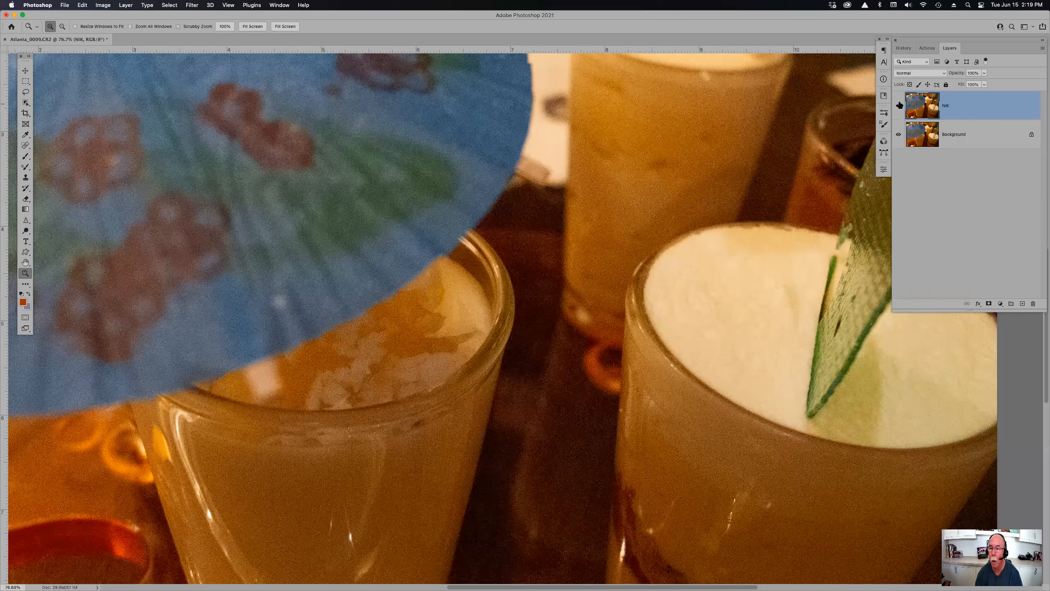
With the NIK layer hidden, duplicate the Background layer and open the copy in Topaz DeNoise AI.
{"action": "left_click", "coordinate": [978, 134]}
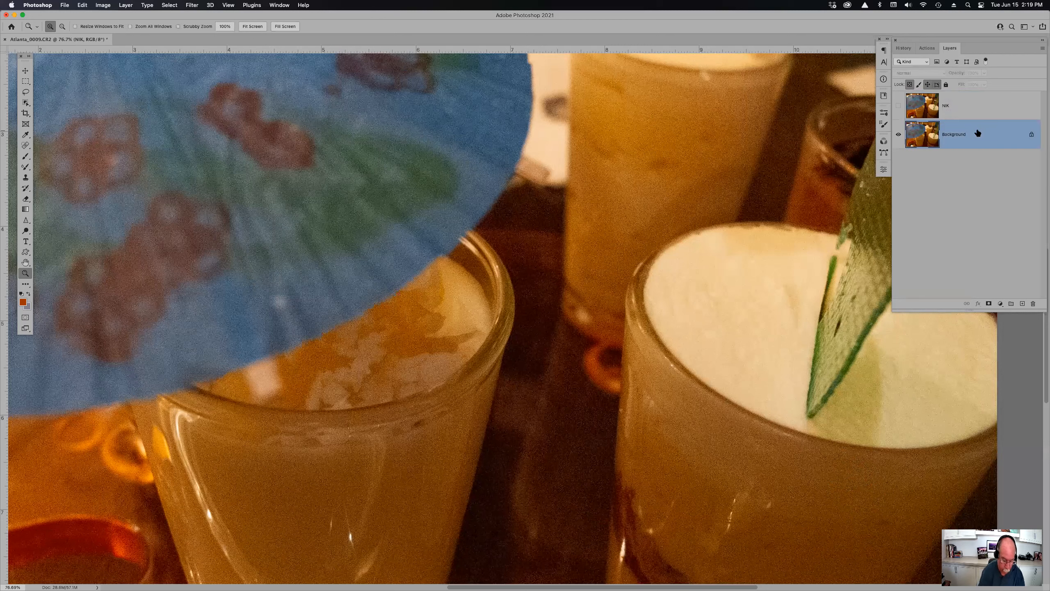
{"action": "key", "text": "super+j"}
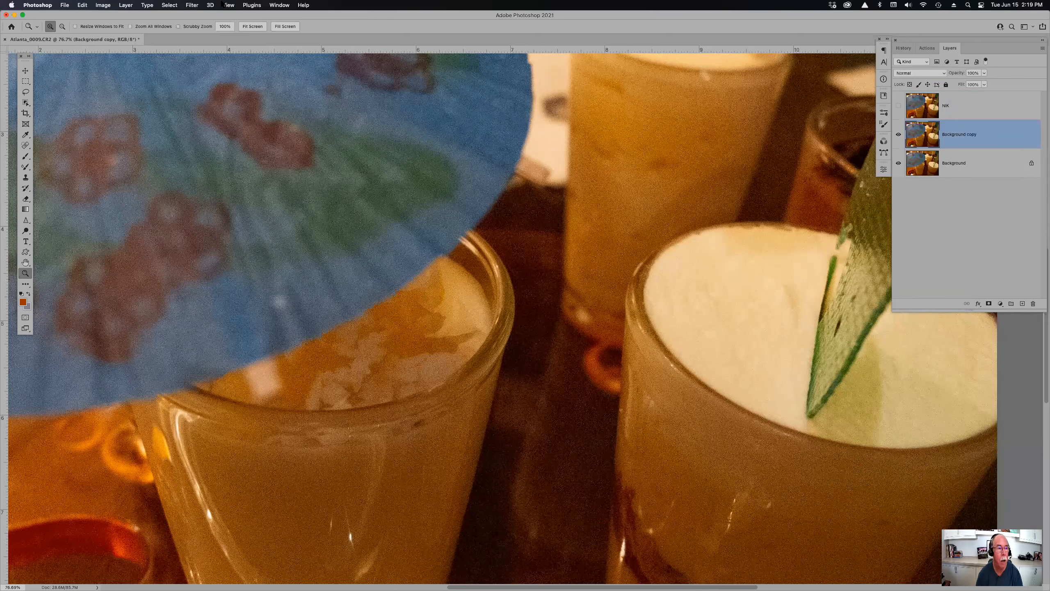
{"action": "left_click", "coordinate": [192, 4]}
{"action": "mouse_move", "coordinate": [230, 222]}
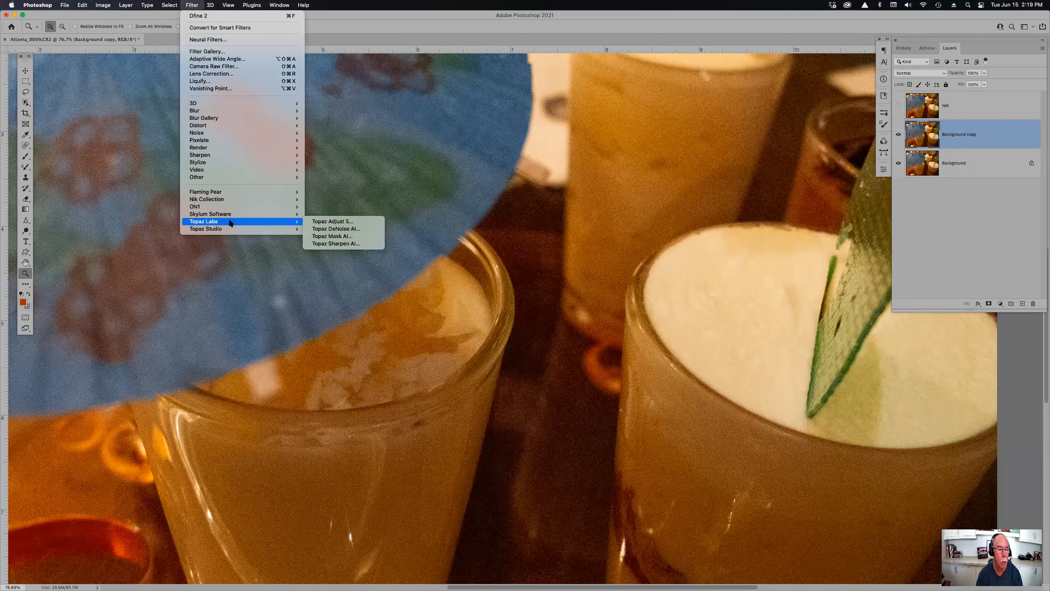
{"action": "left_click", "coordinate": [333, 229]}
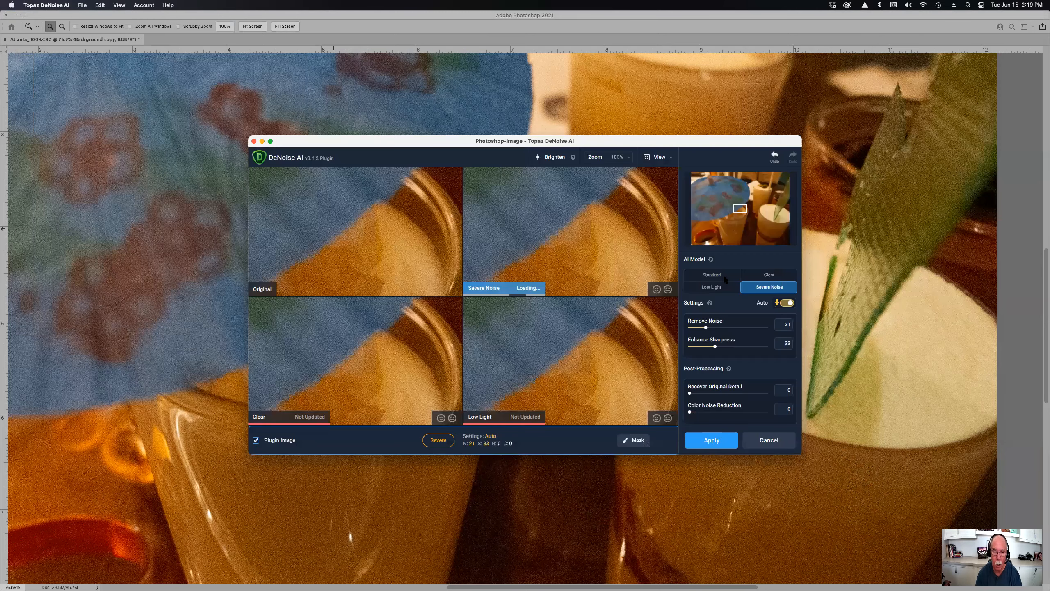
Preview the Severe Noise result in Single View and apply it with the automatic settings.
{"action": "left_click", "coordinate": [649, 161]}
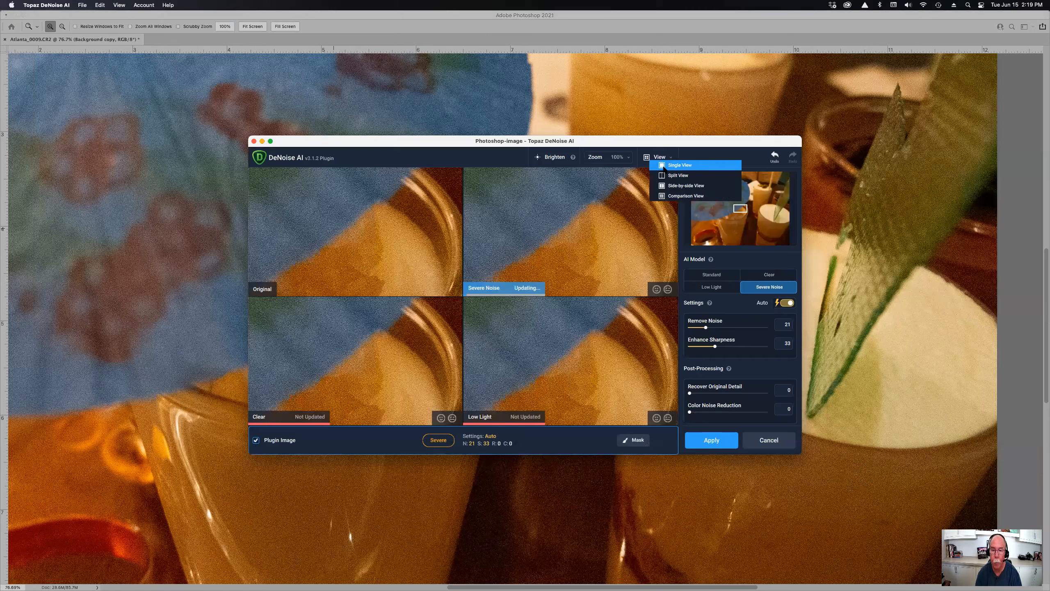
{"action": "left_click", "coordinate": [680, 165]}
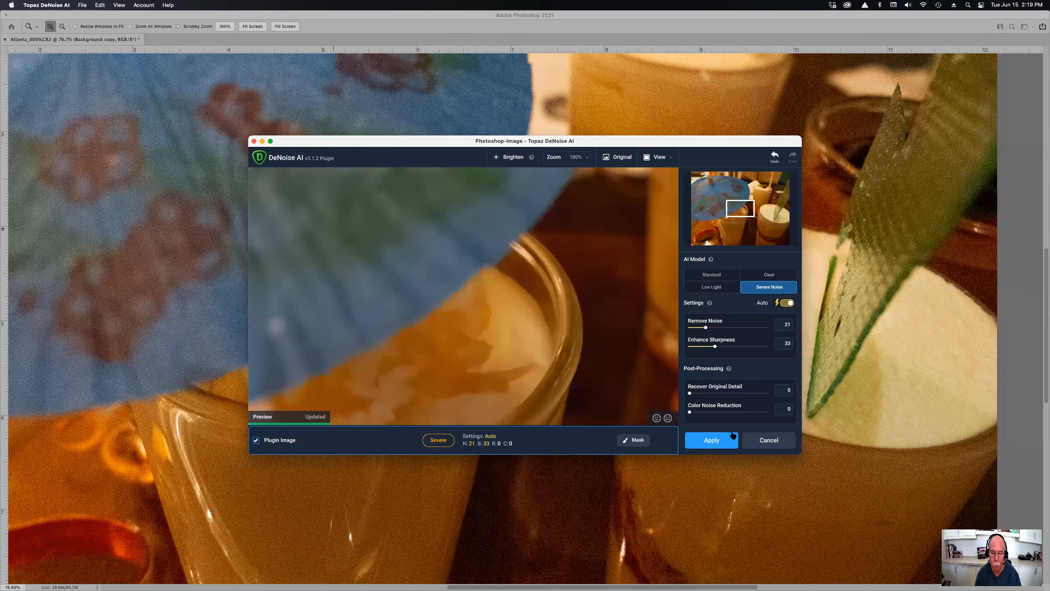
{"action": "left_click", "coordinate": [712, 440]}
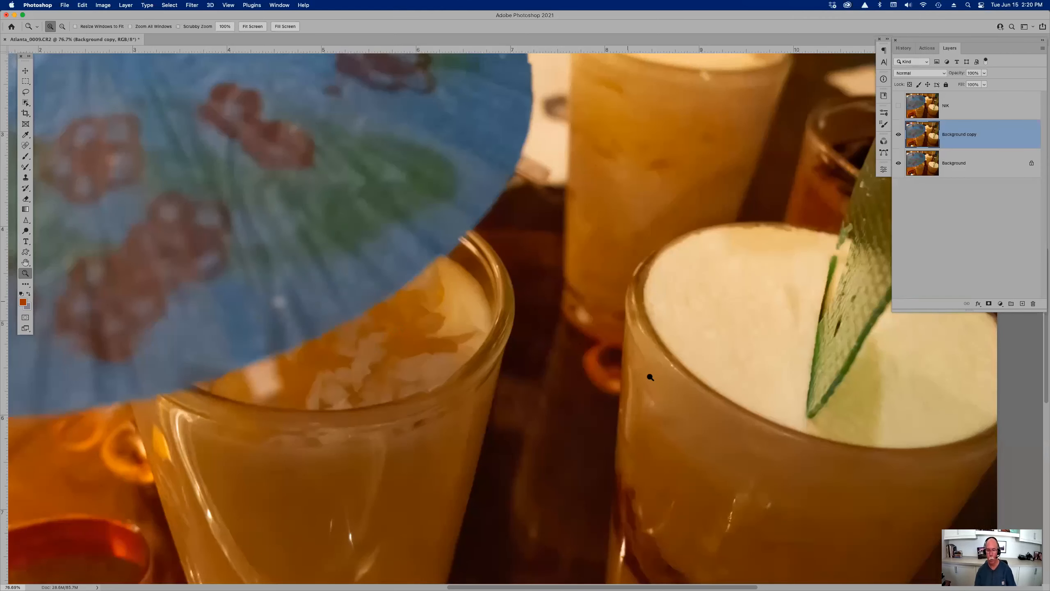
Compare the noise on the glass with the green garnish at 100% between the NIK and Background copy layers.
{"action": "left_click", "coordinate": [650, 377]}
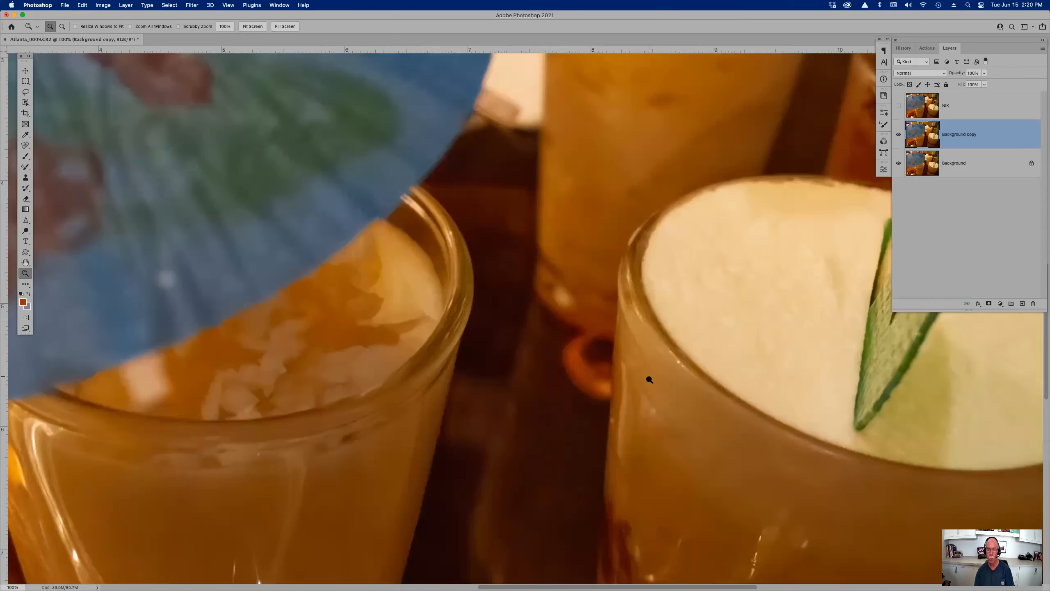
{"action": "left_click_drag", "start_coordinate": [650, 380], "coordinate": [652, 303]}
{"action": "left_click_drag", "start_coordinate": [668, 355], "coordinate": [381, 290]}
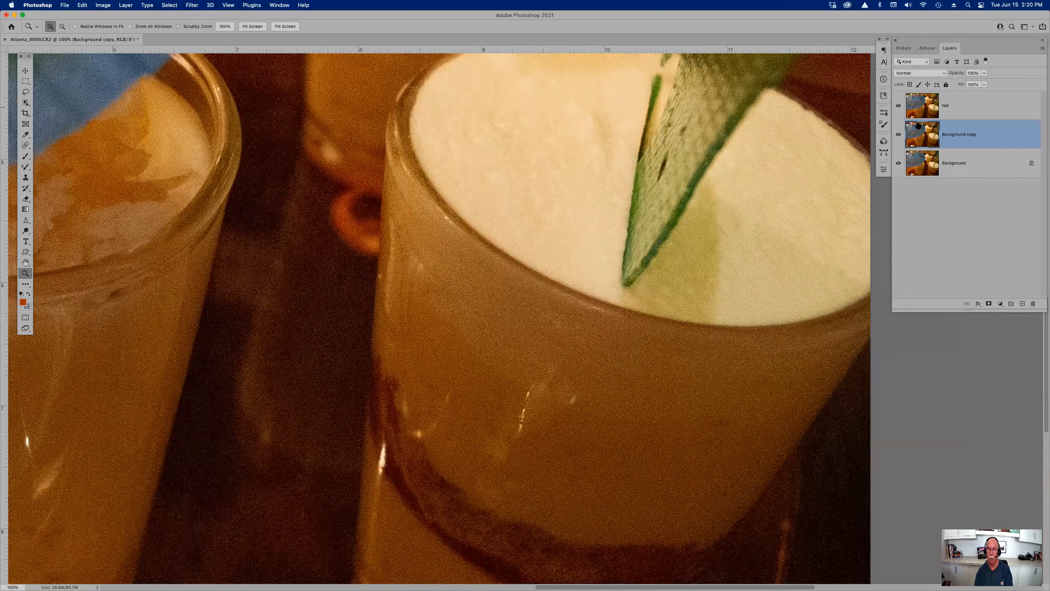
{"action": "key", "text": "alt+bracketright"}
{"action": "left_click", "coordinate": [899, 135]}
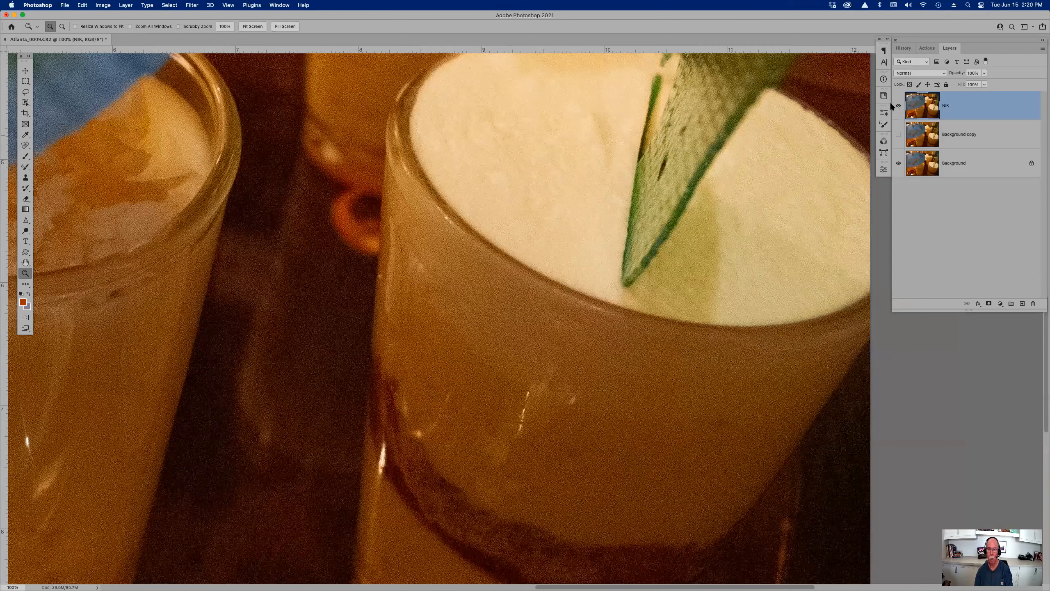
{"action": "left_click", "coordinate": [898, 106]}
{"action": "left_click", "coordinate": [899, 135]}
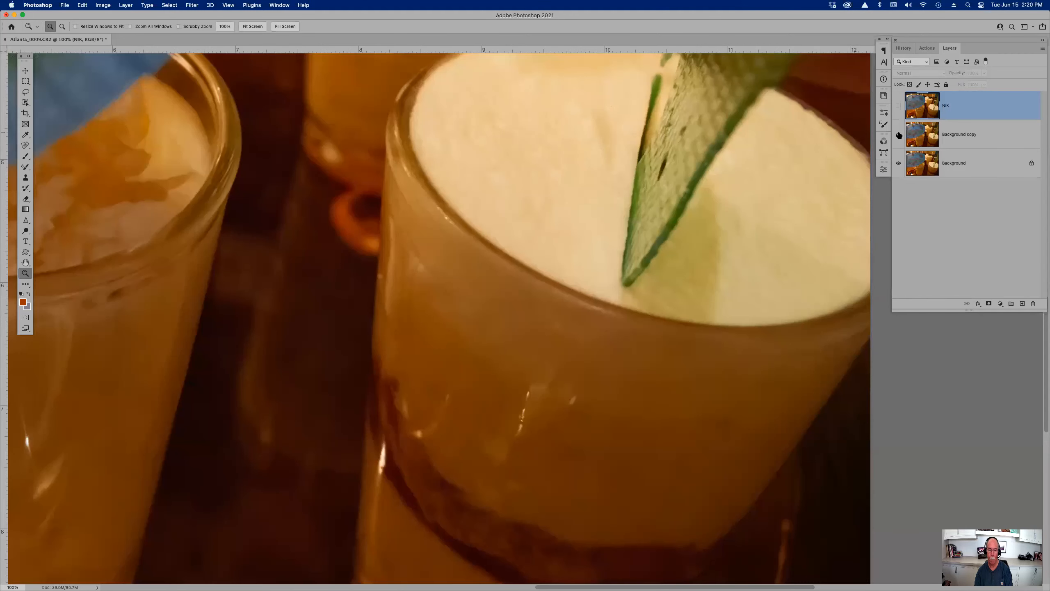
{"action": "left_click", "coordinate": [899, 106]}
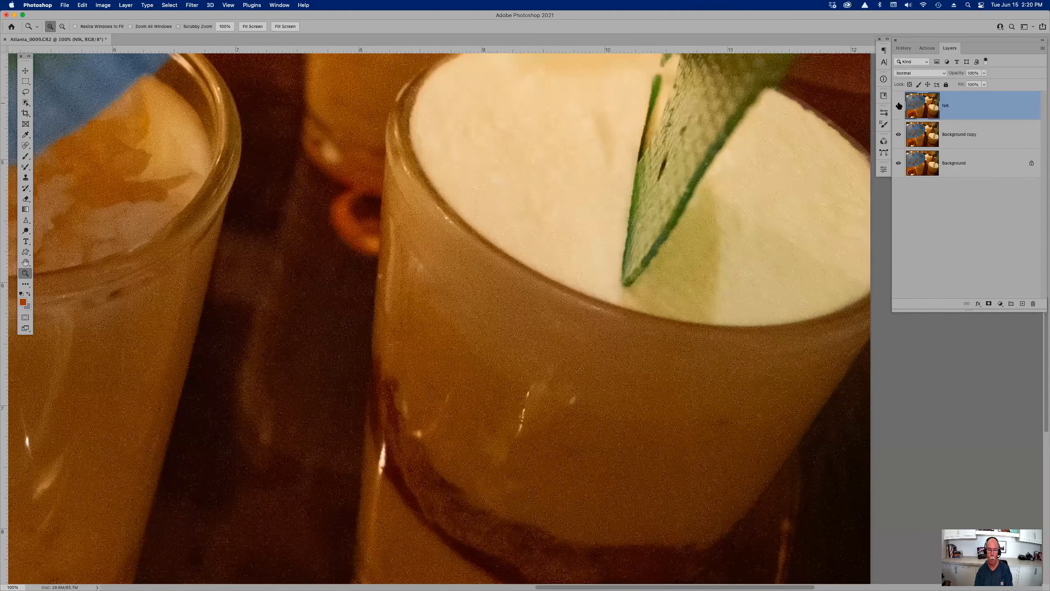
{"action": "left_click", "coordinate": [899, 134]}
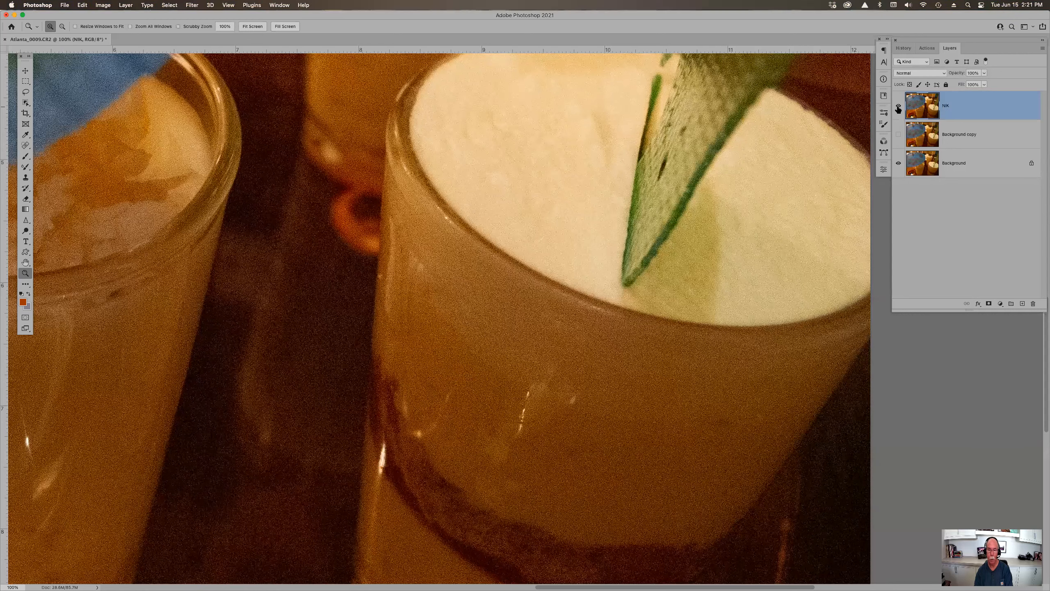
{"action": "left_click", "coordinate": [898, 134]}
{"action": "left_click", "coordinate": [899, 106]}
Compare the umbrella and glasses at 50% with the NIK layer hidden and shown above the Topaz-denoised copy.
{"action": "left_click", "coordinate": [591, 314], "text": "alt"}
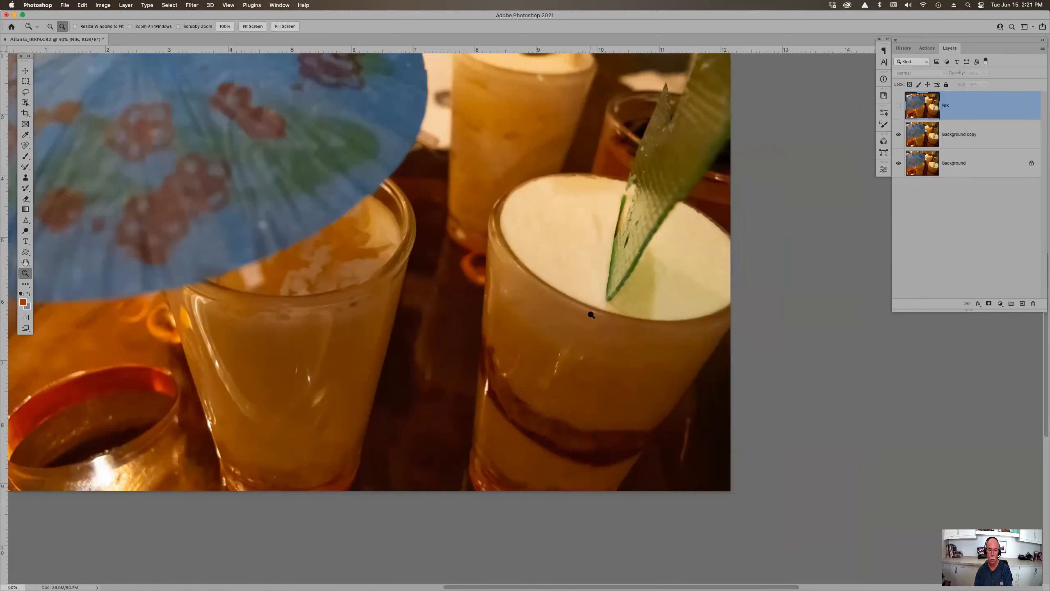
{"action": "left_click", "coordinate": [591, 315], "text": "alt"}
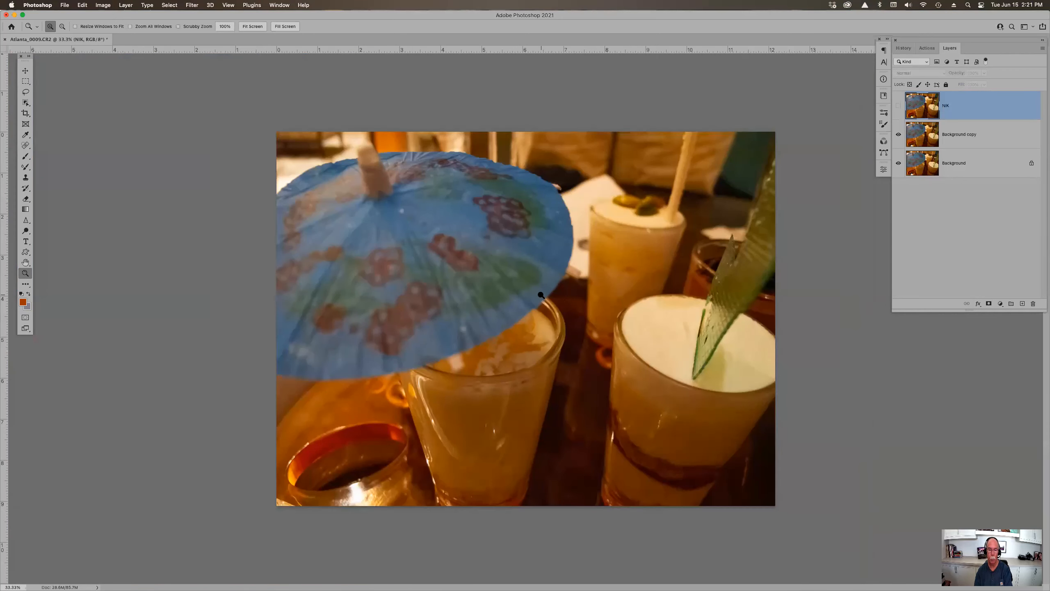
{"action": "left_click", "coordinate": [541, 295]}
{"action": "scroll", "coordinate": [542, 295], "scroll_direction": "down", "scroll_amount": 3}
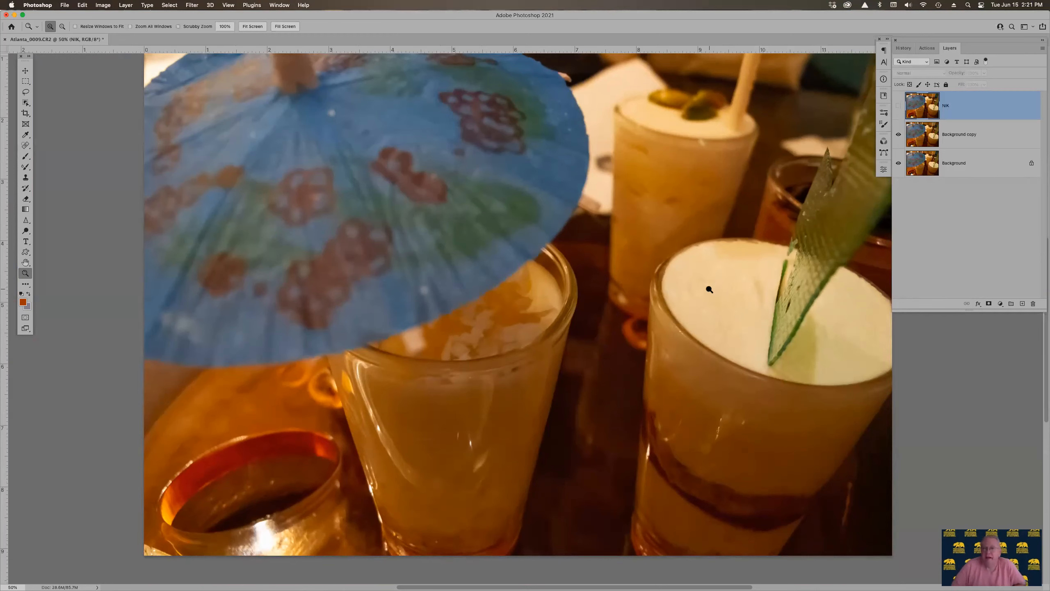
{"action": "left_click", "coordinate": [899, 106]}
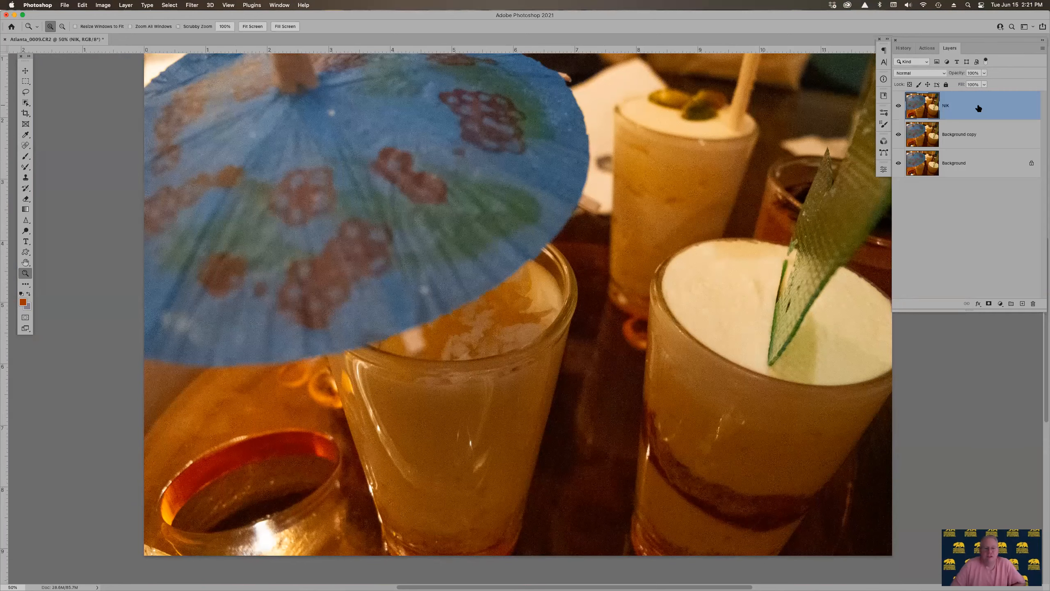
Hide the Background copy and NIK layers and duplicate the Background layer again.
{"action": "left_click", "coordinate": [900, 135]}
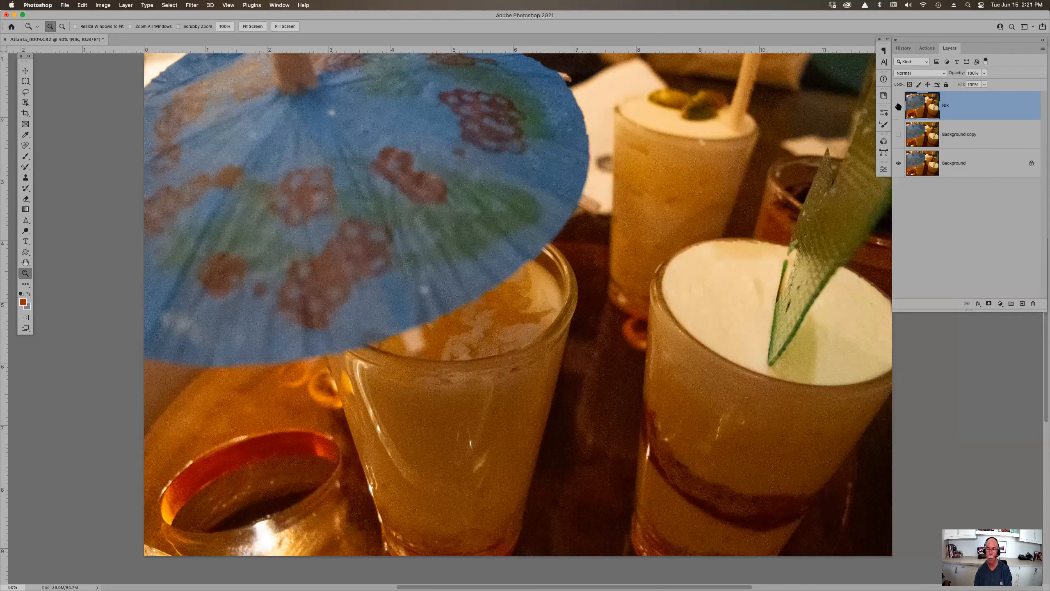
{"action": "left_click", "coordinate": [899, 107]}
{"action": "left_click", "coordinate": [962, 163]}
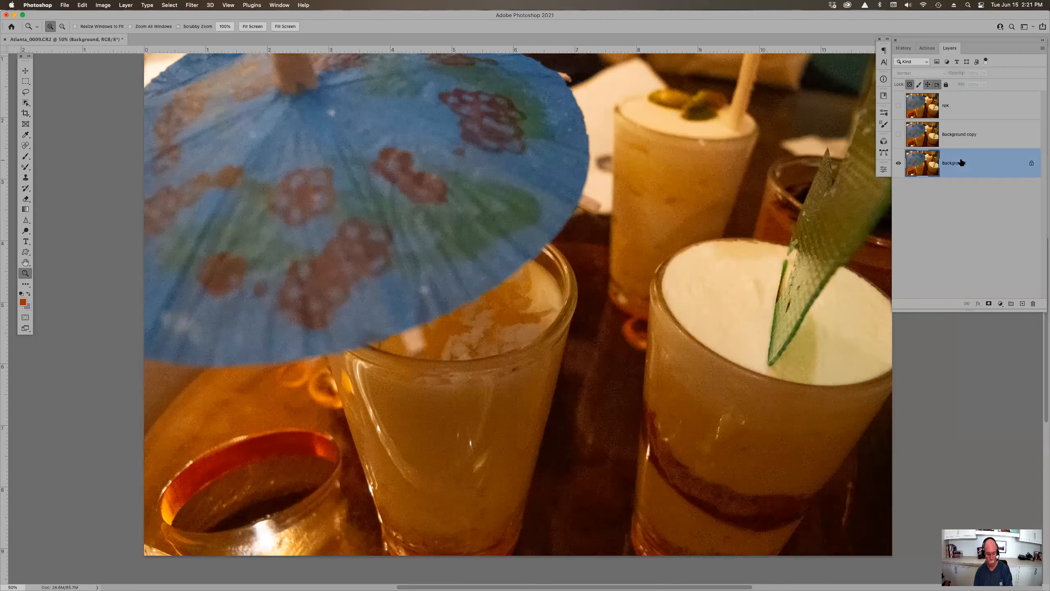
{"action": "key", "text": "super+j"}
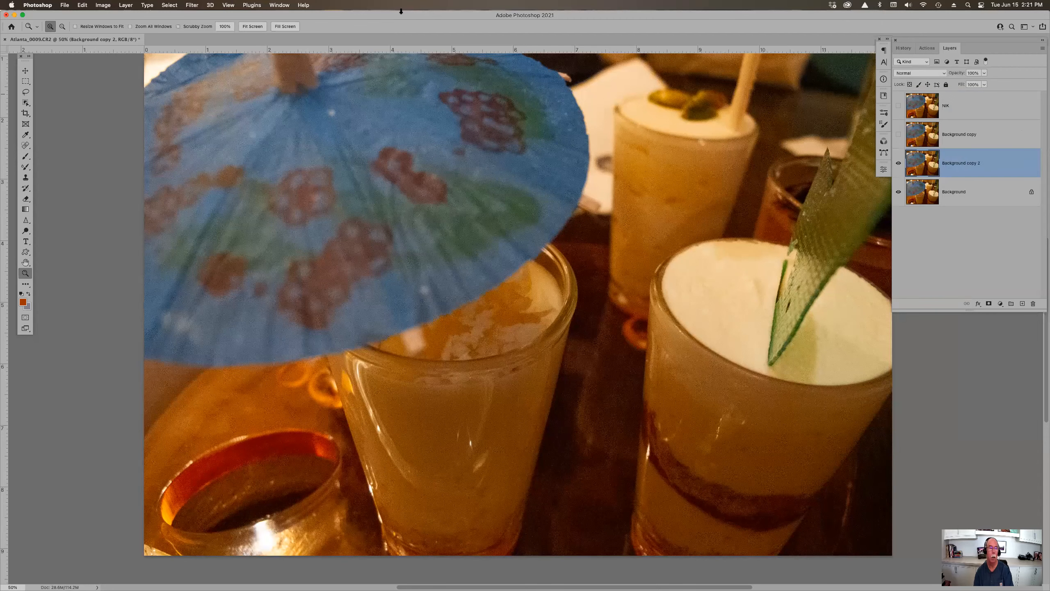
Apply Nik Collection's Dfine 2 with its automatic profile to the new Background copy.
{"action": "left_click", "coordinate": [192, 6]}
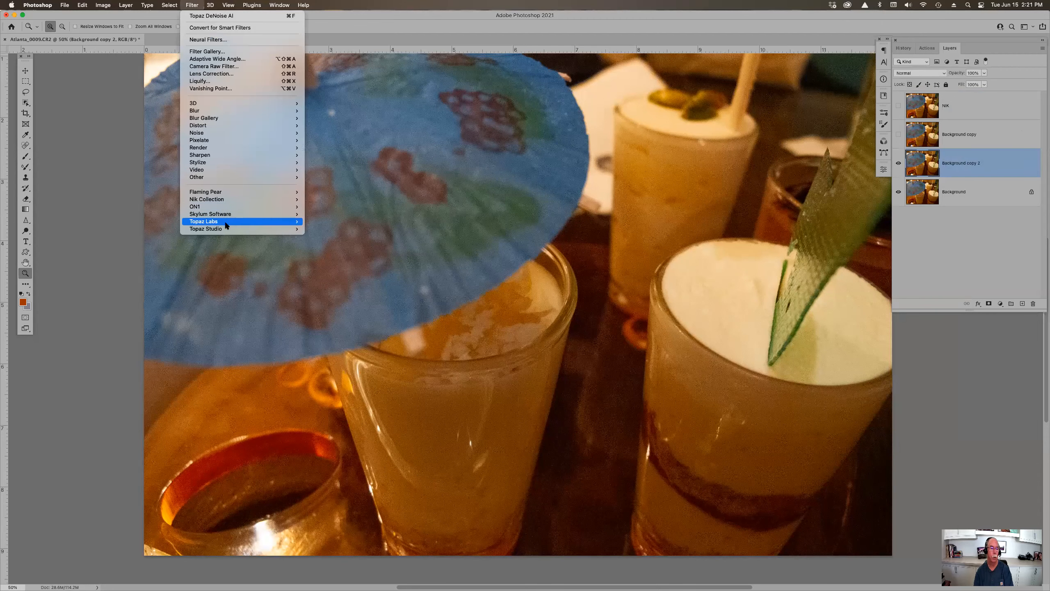
{"action": "mouse_move", "coordinate": [233, 199]}
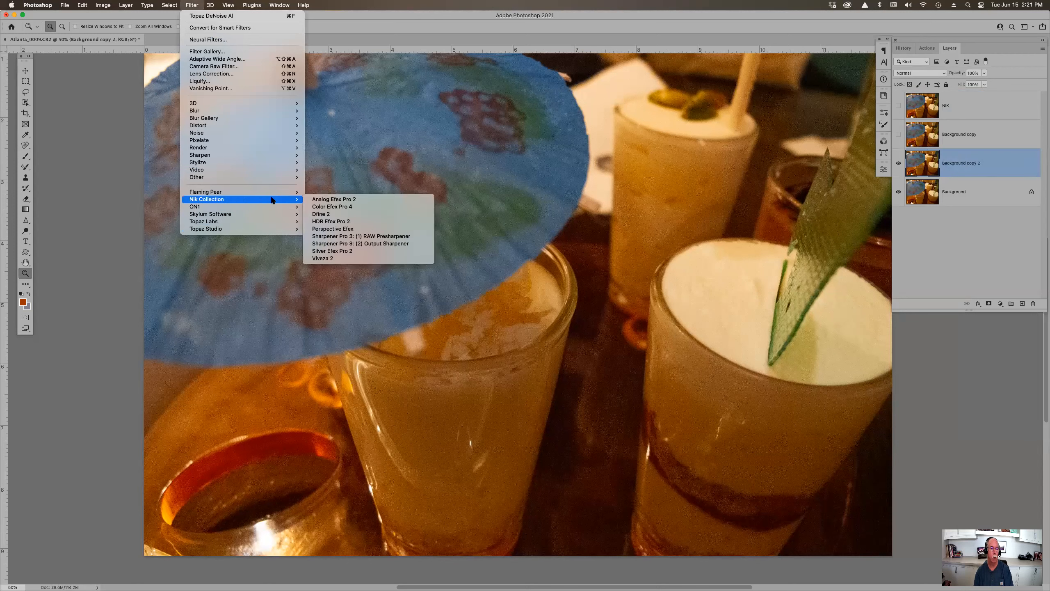
{"action": "left_click", "coordinate": [349, 215]}
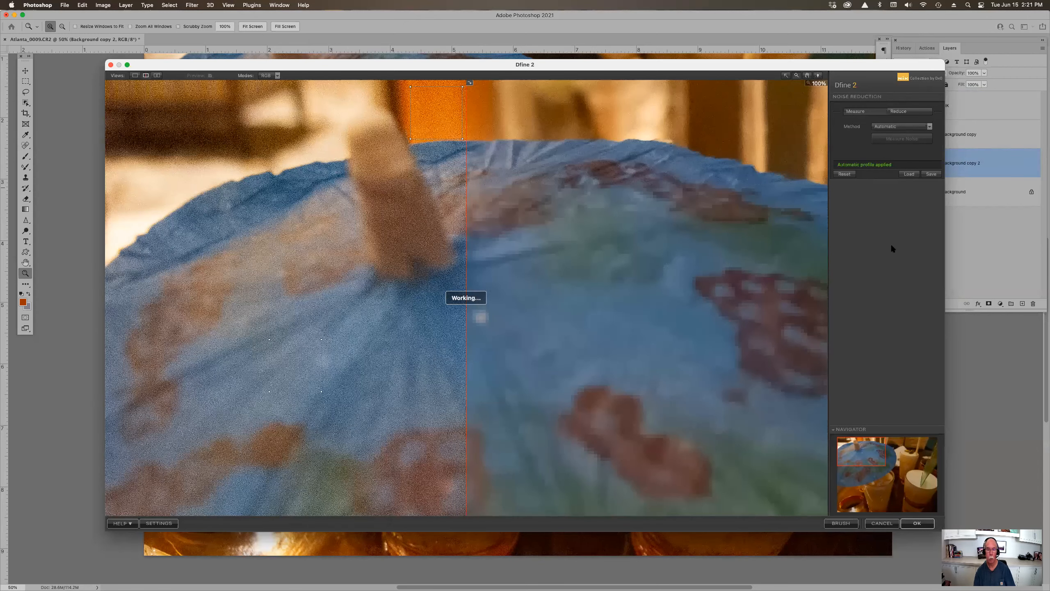
{"action": "left_click", "coordinate": [917, 523]}
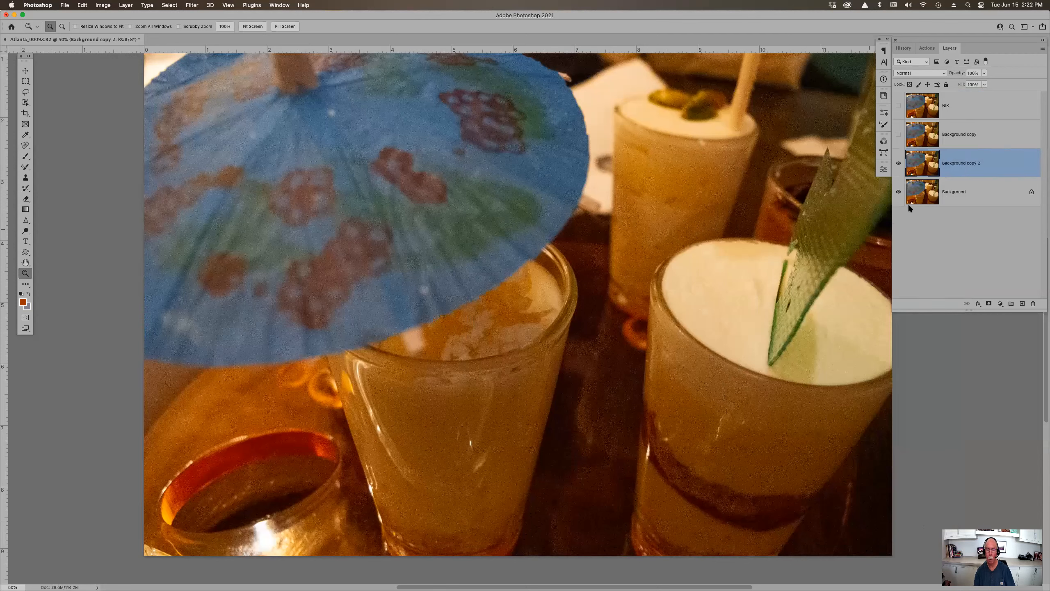
Rename the second Dfine-processed layer, directly above the Background, as NIK2.
{"action": "double_click", "coordinate": [958, 164]}
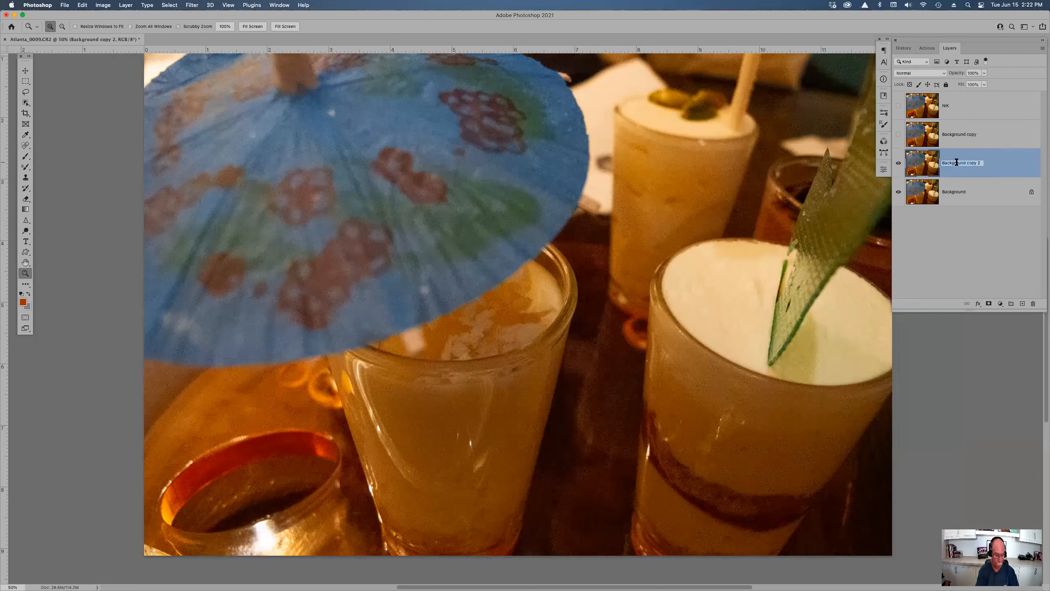
{"action": "type", "text": "NIK2"}
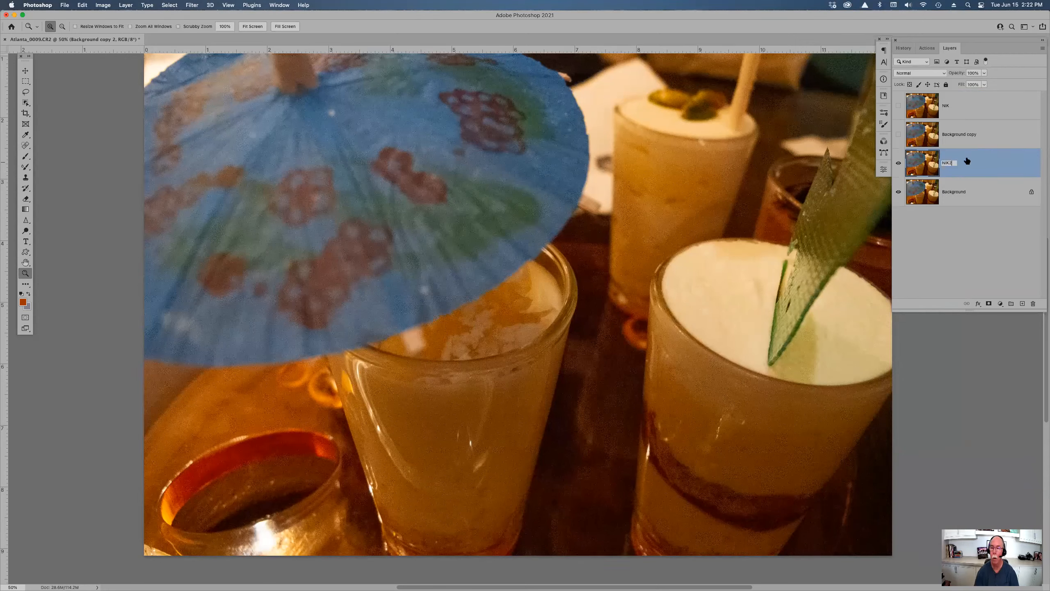
{"action": "key", "text": "Return"}
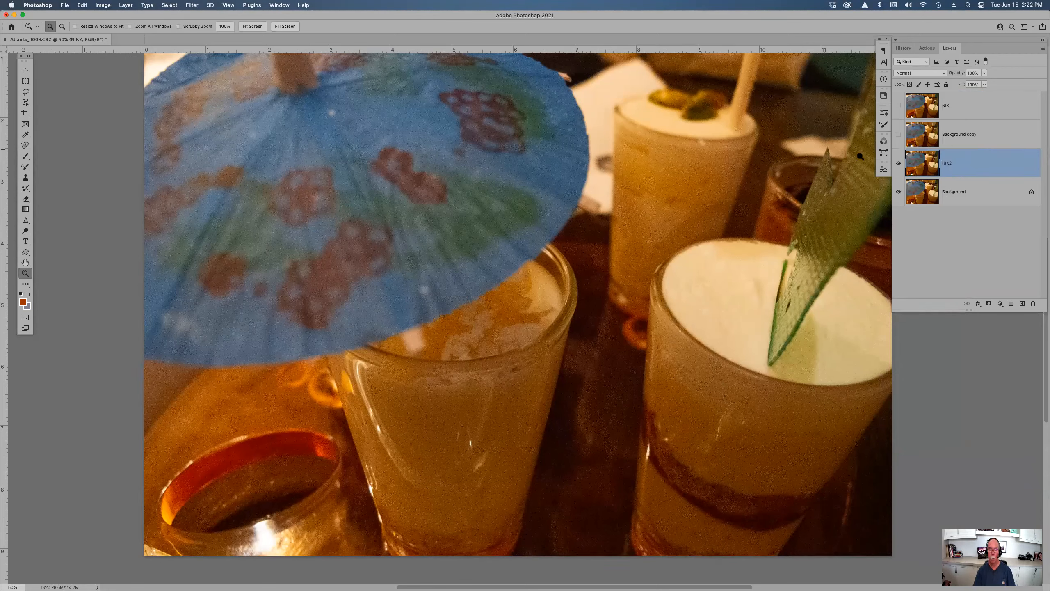
Compare the glass with the green garnish up close between the NIK2 layer and the Topaz-denoised Background copy.
{"action": "left_click_drag", "start_coordinate": [782, 478], "coordinate": [789, 478]}
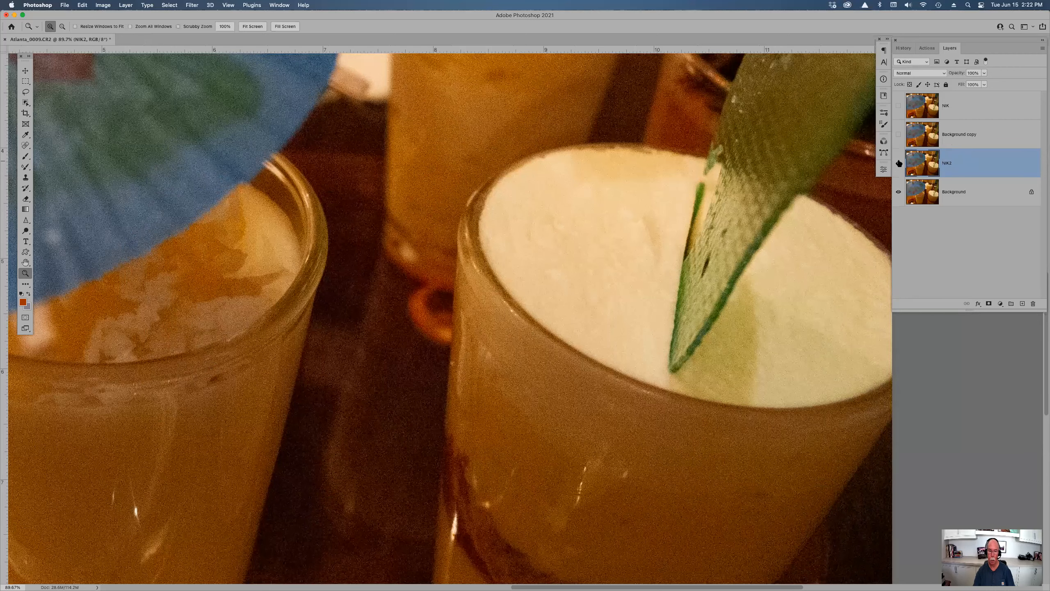
{"action": "left_click", "coordinate": [898, 136]}
Run Dfine 2 from the Nik Selective Tool and apply its automatic noise reduction profile as a new layer.
{"action": "left_click", "coordinate": [66, 5]}
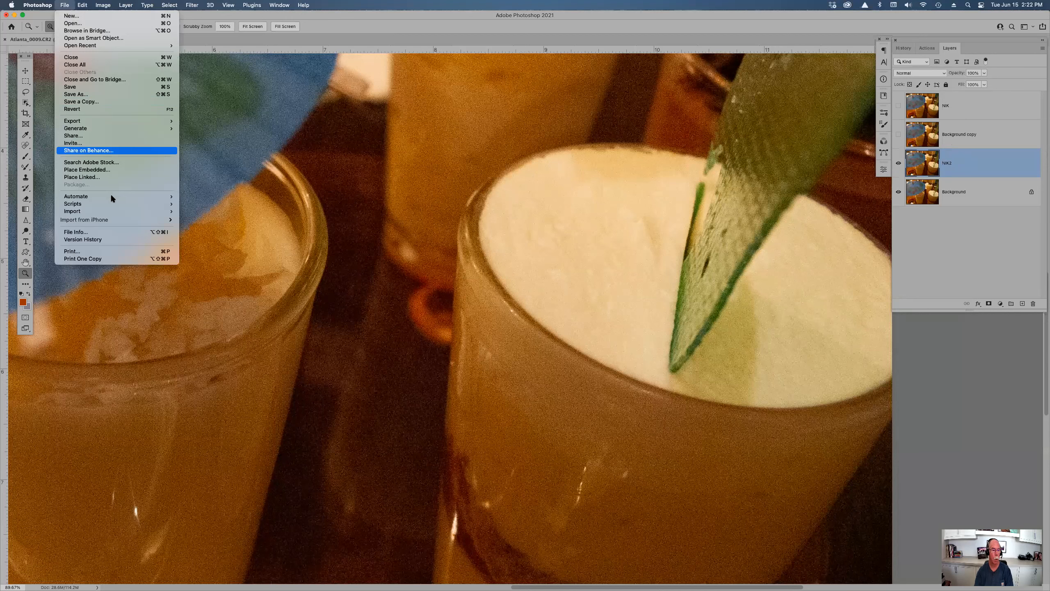
{"action": "mouse_move", "coordinate": [166, 194]}
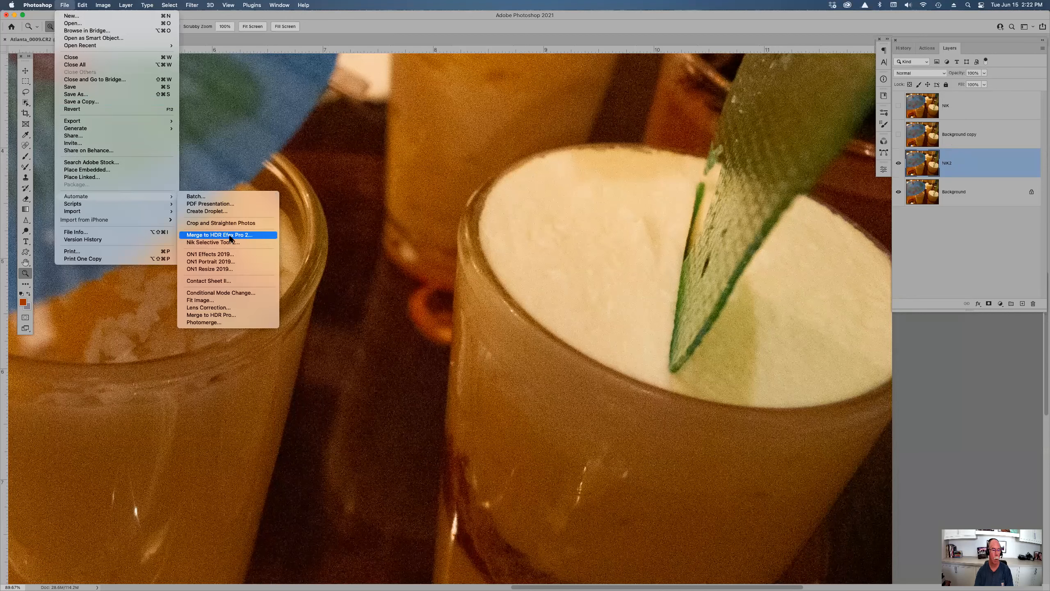
{"action": "left_click", "coordinate": [229, 243]}
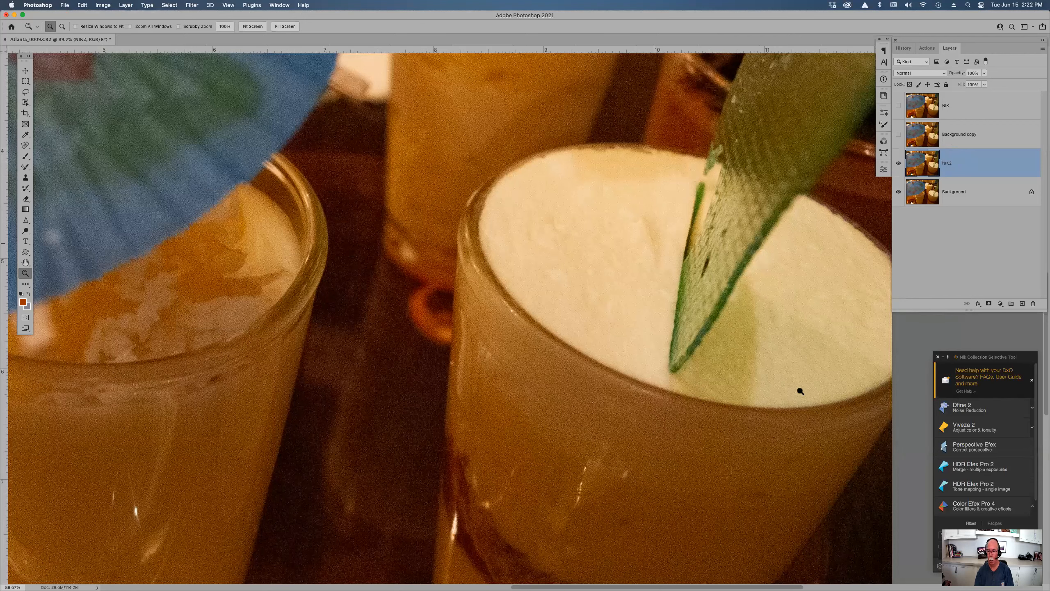
{"action": "left_click", "coordinate": [967, 406]}
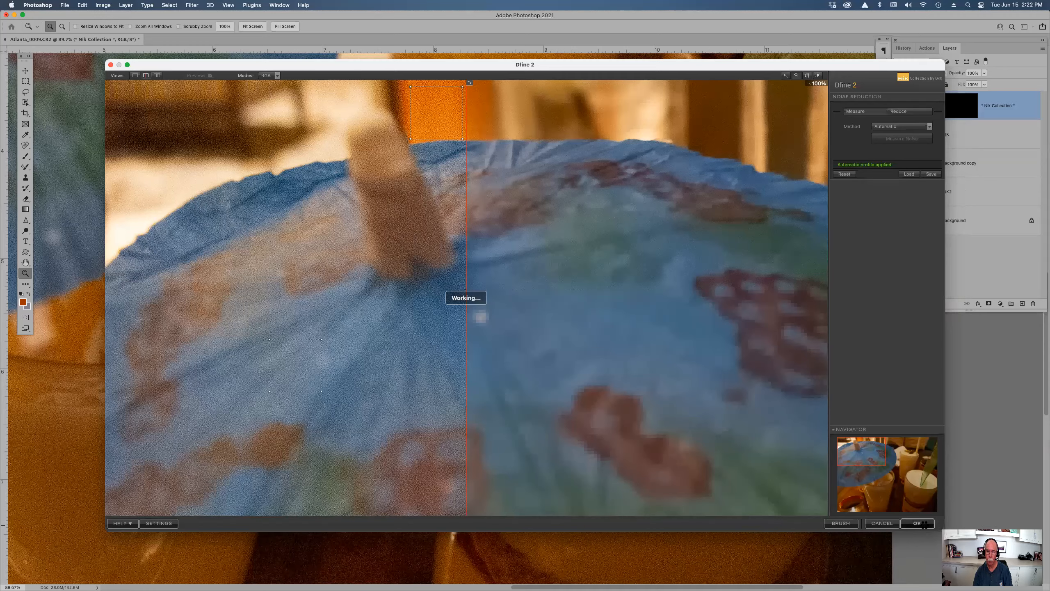
{"action": "left_click", "coordinate": [919, 523]}
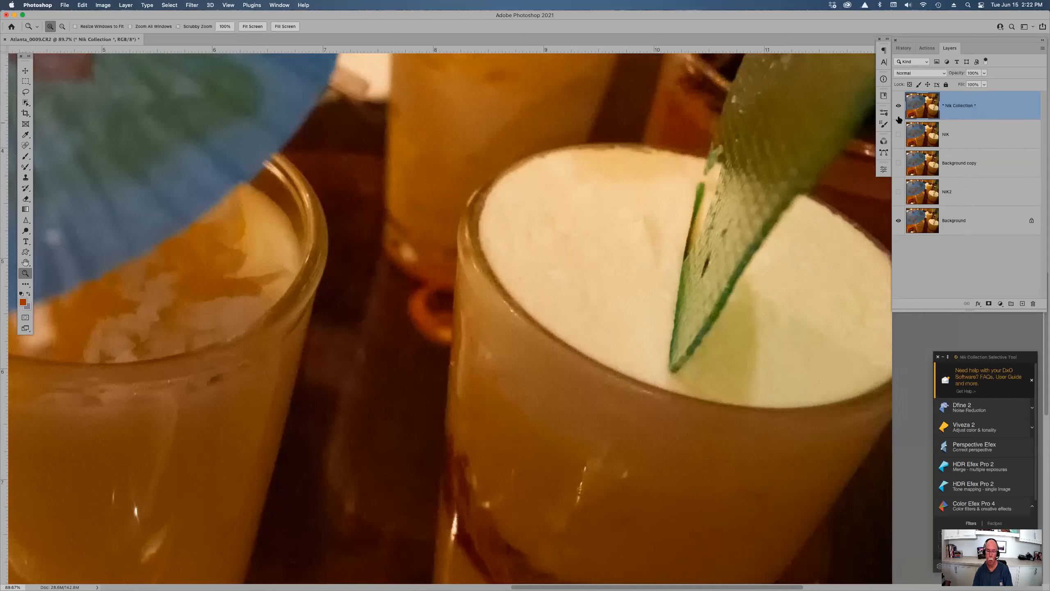
Show the hidden Background copy layer and rename it Topaz.
{"action": "left_click_drag", "start_coordinate": [410, 193], "coordinate": [605, 396]}
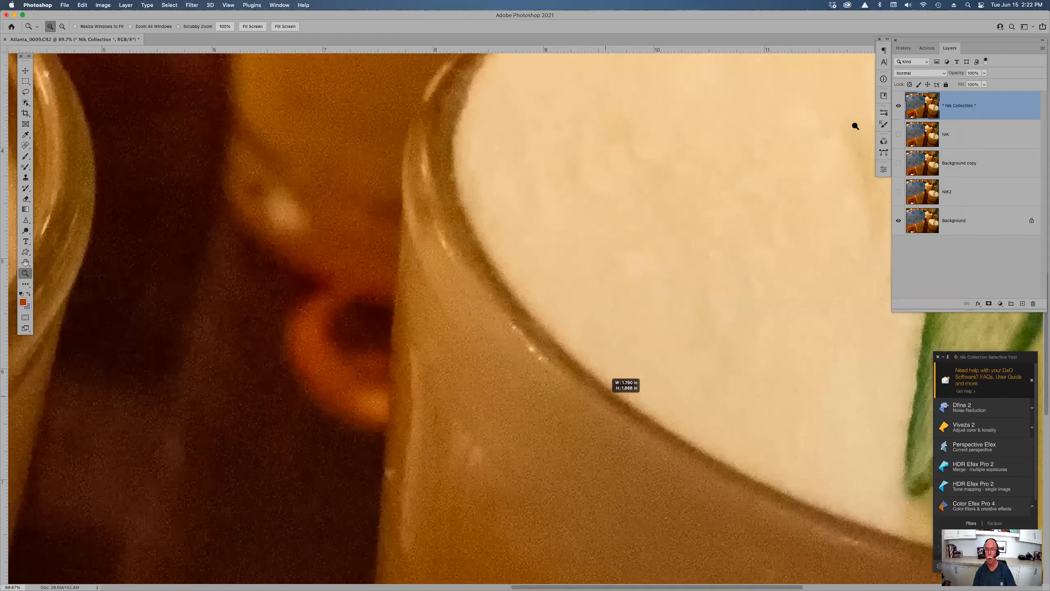
{"action": "left_click", "coordinate": [899, 164]}
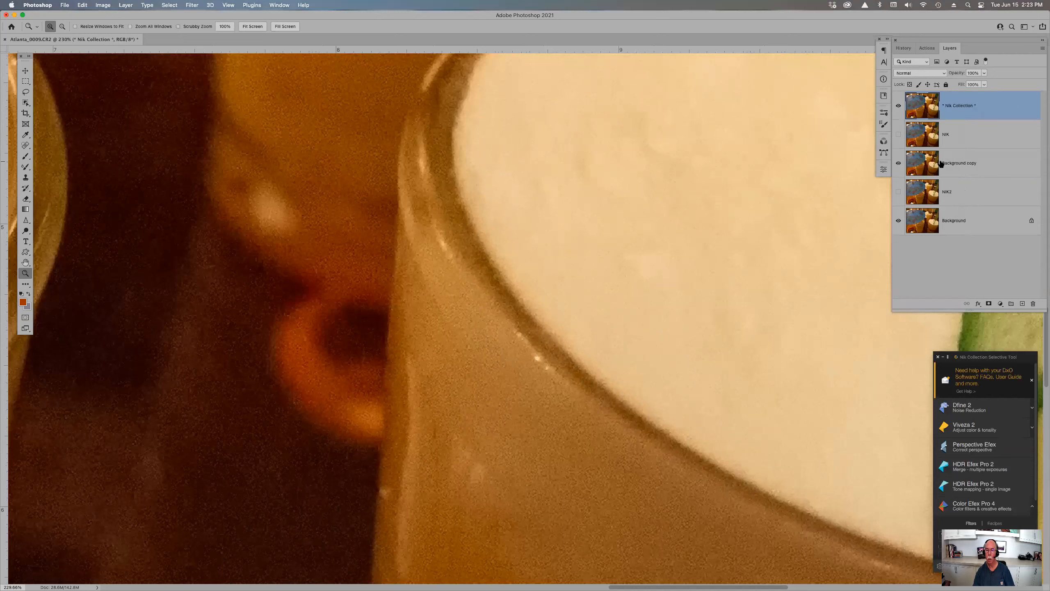
{"action": "double_click", "coordinate": [961, 162]}
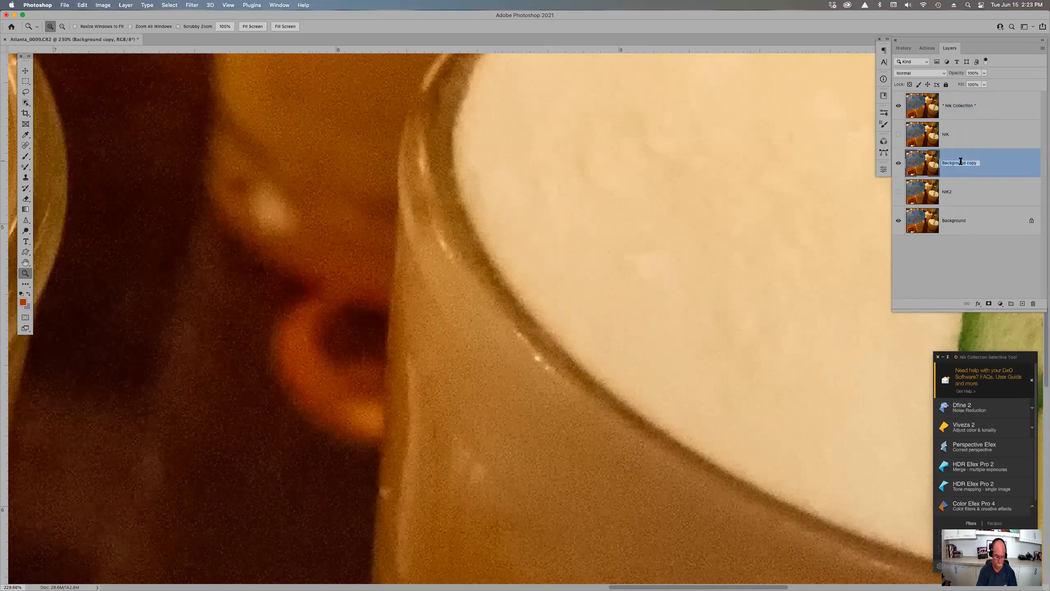
{"action": "type", "text": "Topaz"}
{"action": "key", "text": "Return"}
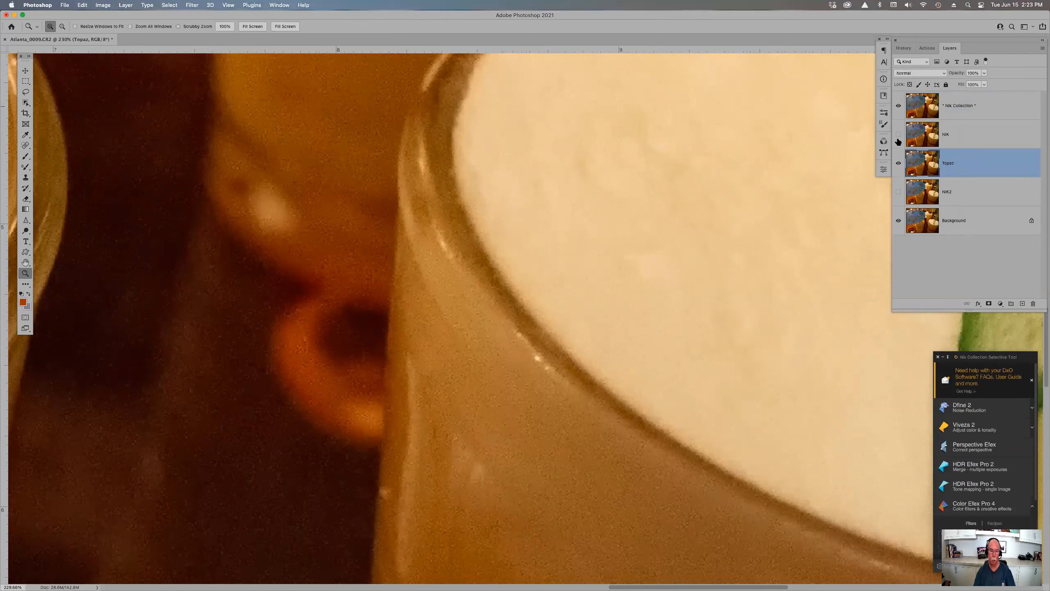
Hide the Topaz layer and compare the image with and without the new Nik Collection layer at the glass rim.
{"action": "left_click", "coordinate": [899, 163]}
{"action": "left_click", "coordinate": [900, 107]}
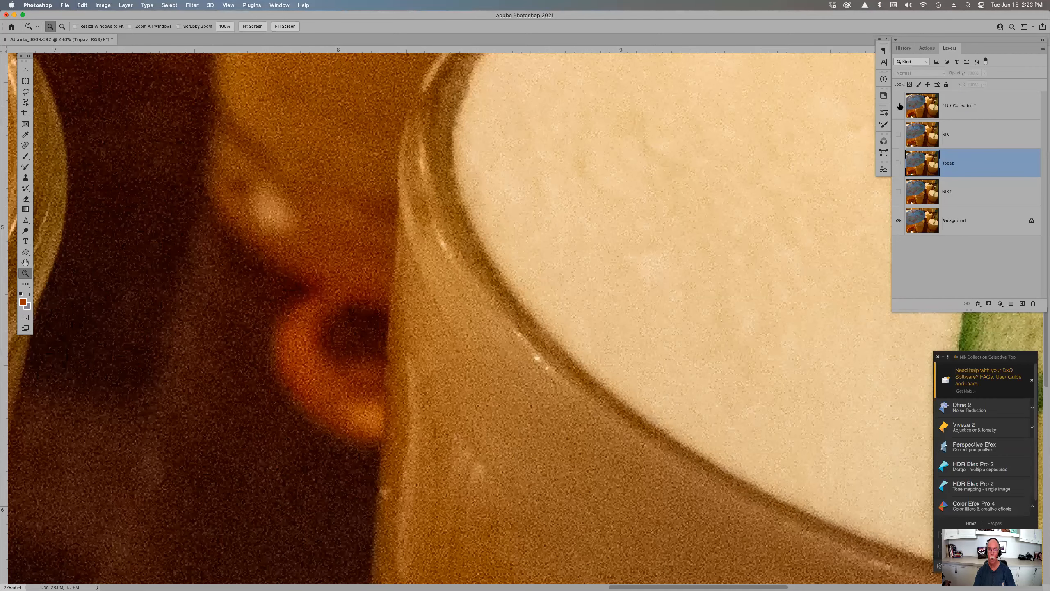
{"action": "left_click", "coordinate": [900, 107]}
{"action": "left_click", "coordinate": [900, 108]}
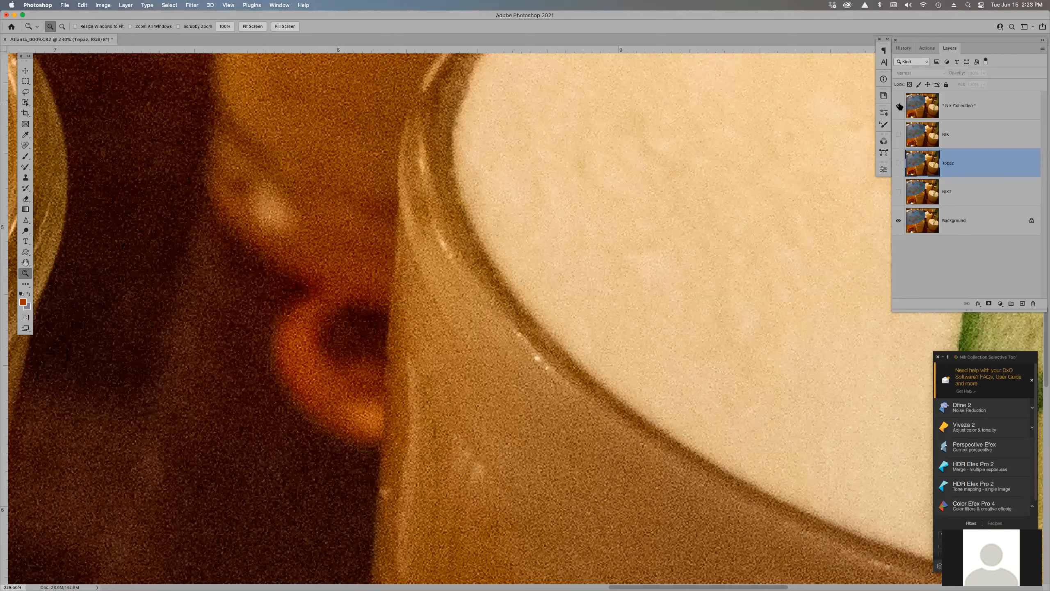
{"action": "left_click", "coordinate": [900, 107]}
{"action": "left_click", "coordinate": [900, 107]}
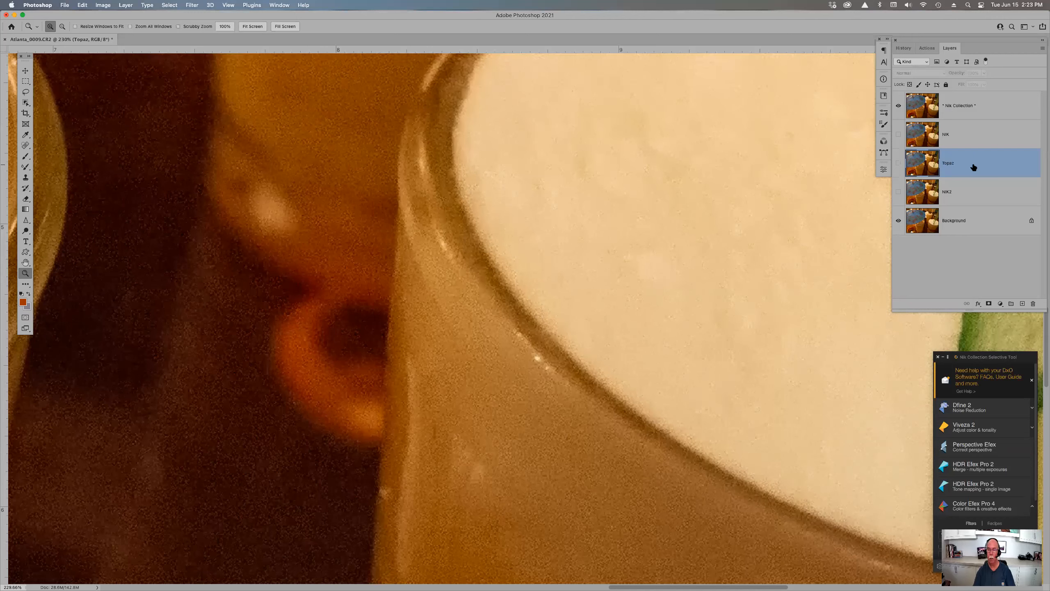
Switch to Adobe Bridge and open Atlanta_0009.CR2 again as a second Photoshop document.
{"action": "mouse_move", "coordinate": [766, 587]}
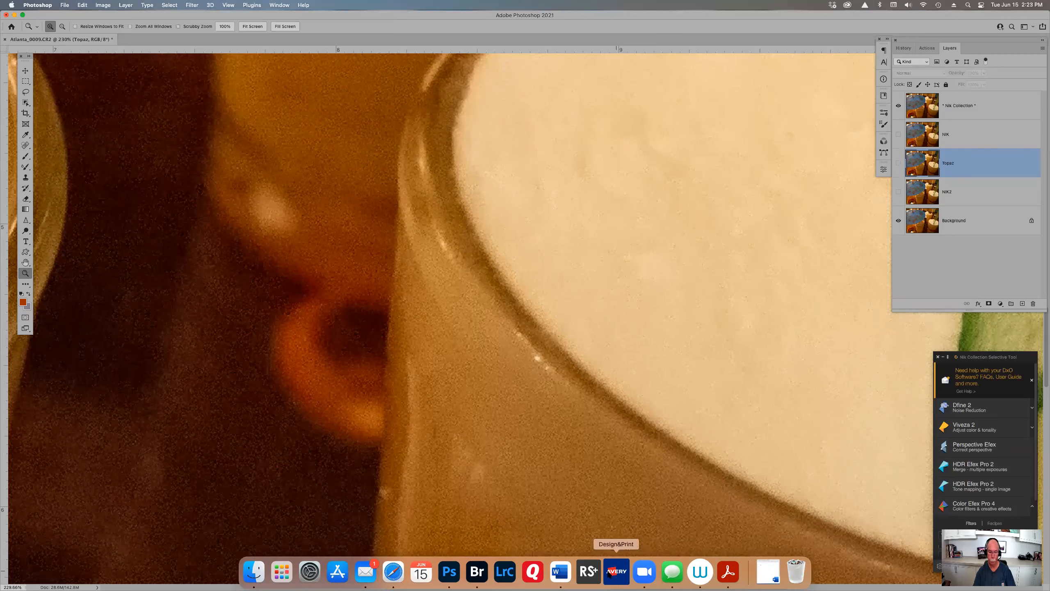
{"action": "left_click", "coordinate": [477, 571]}
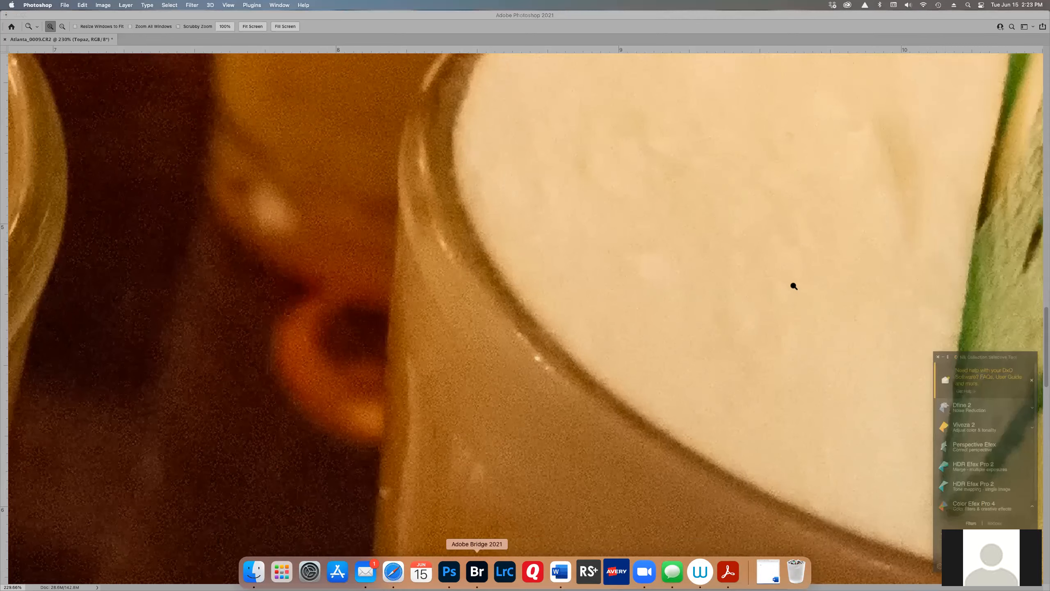
{"action": "double_click", "coordinate": [898, 384]}
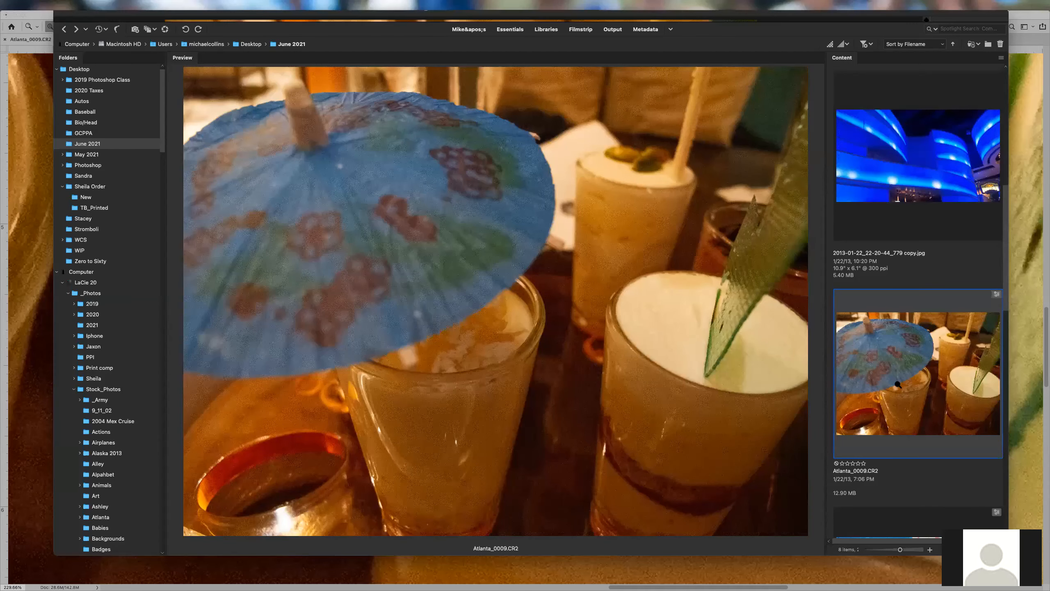
{"action": "key", "text": "Escape"}
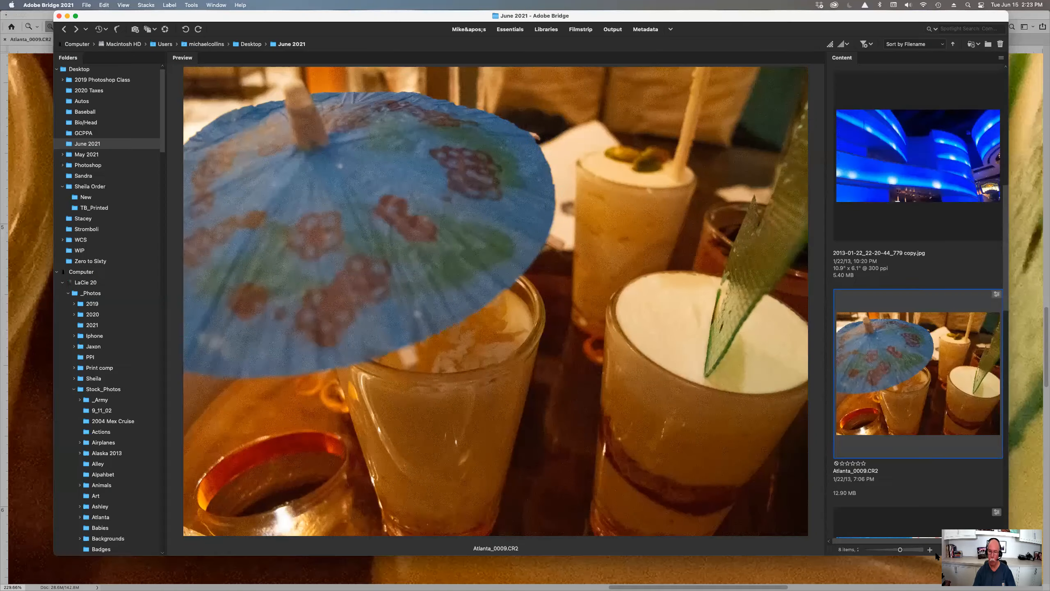
{"action": "key", "text": "super+Tab"}
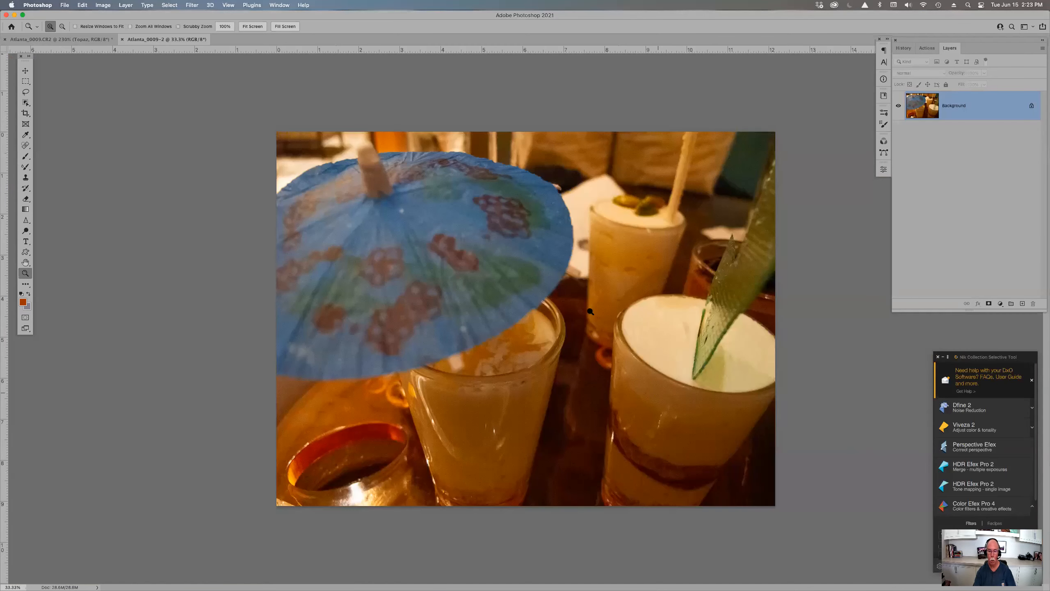
Apply Topaz DeNoise AI to the new document's Background using the Severe Noise model with automatic settings.
{"action": "left_click_drag", "start_coordinate": [621, 363], "coordinate": [678, 416]}
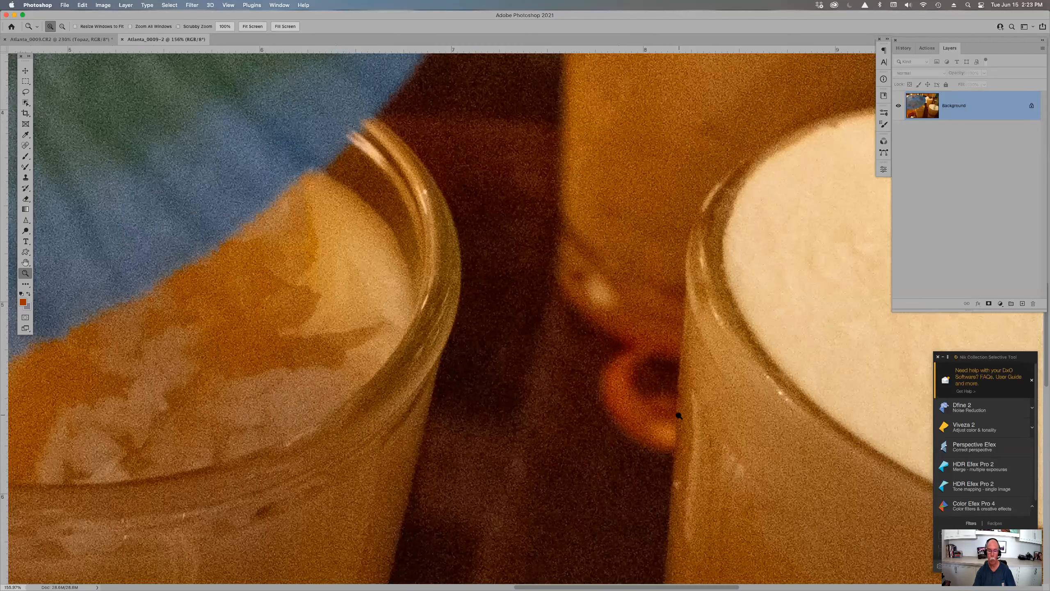
{"action": "left_click", "coordinate": [193, 5]}
{"action": "mouse_move", "coordinate": [244, 214]}
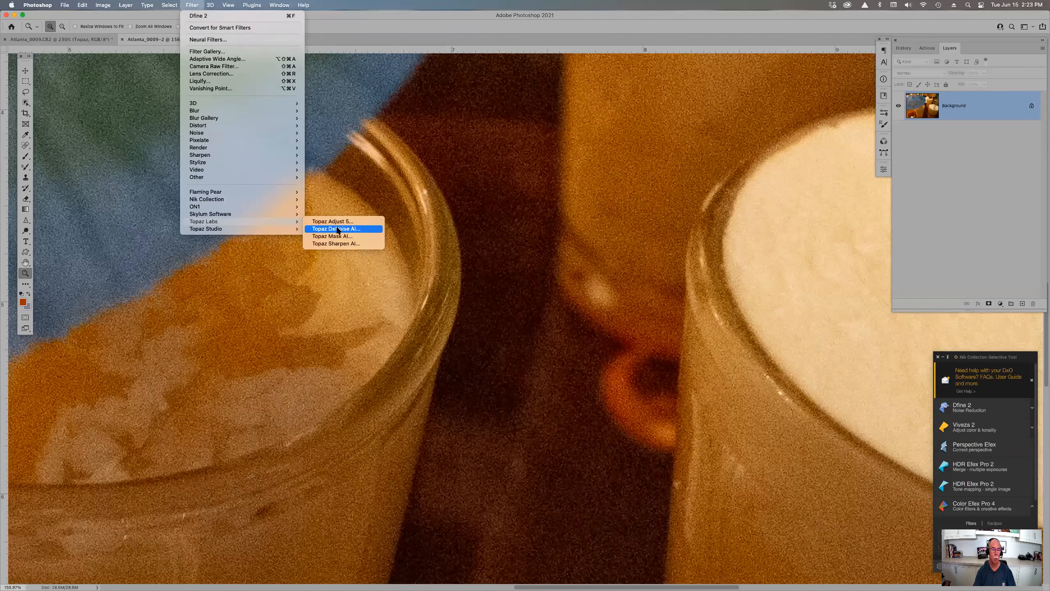
{"action": "left_click", "coordinate": [337, 228]}
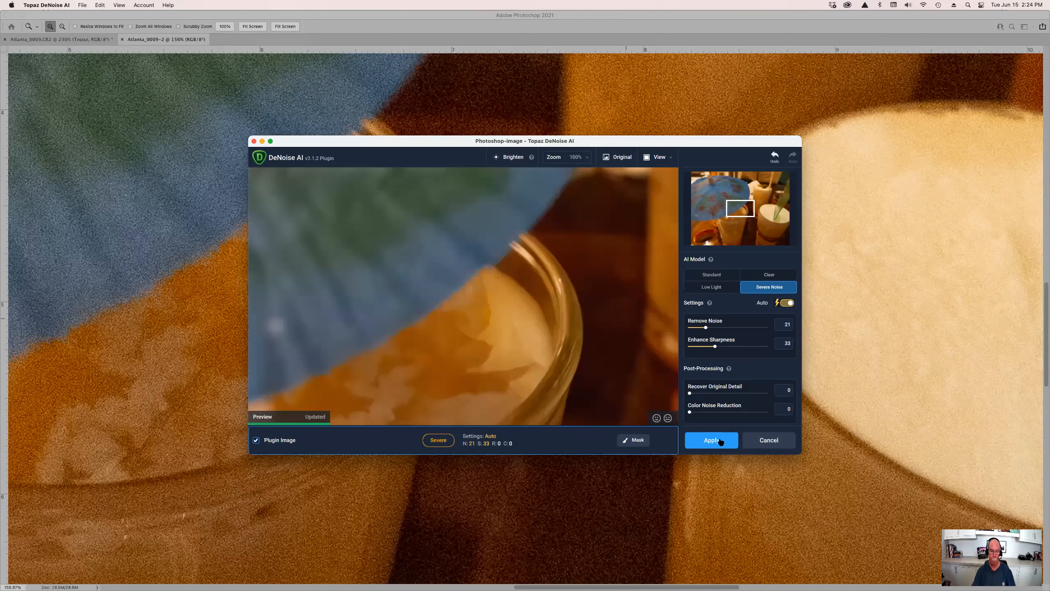
{"action": "left_click", "coordinate": [720, 442]}
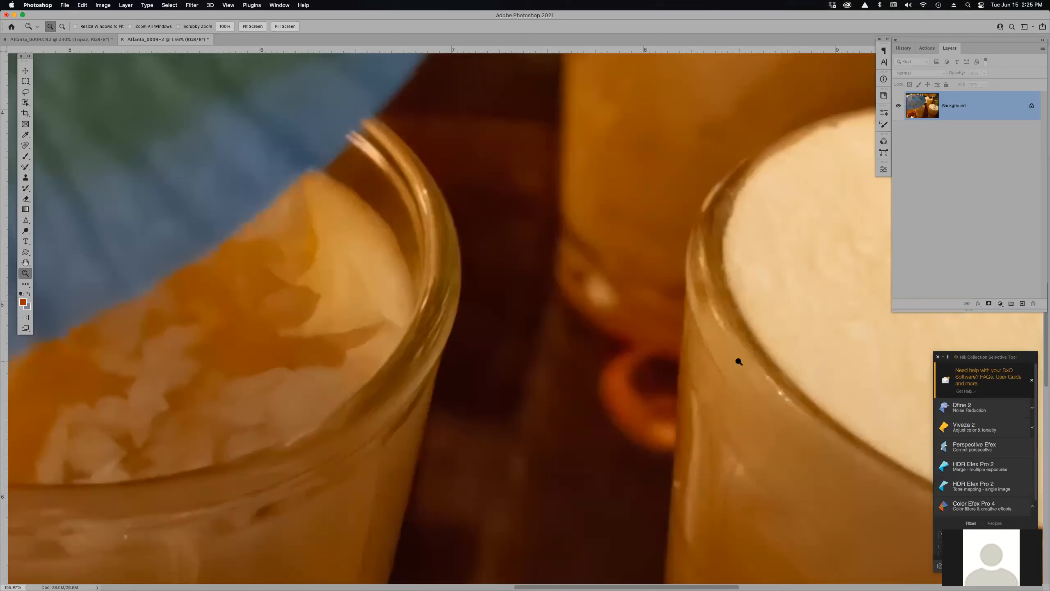
Tile the two open documents vertically and frame the foam-topped glass's rim in both views.
{"action": "left_click", "coordinate": [276, 6]}
{"action": "mouse_move", "coordinate": [290, 16]}
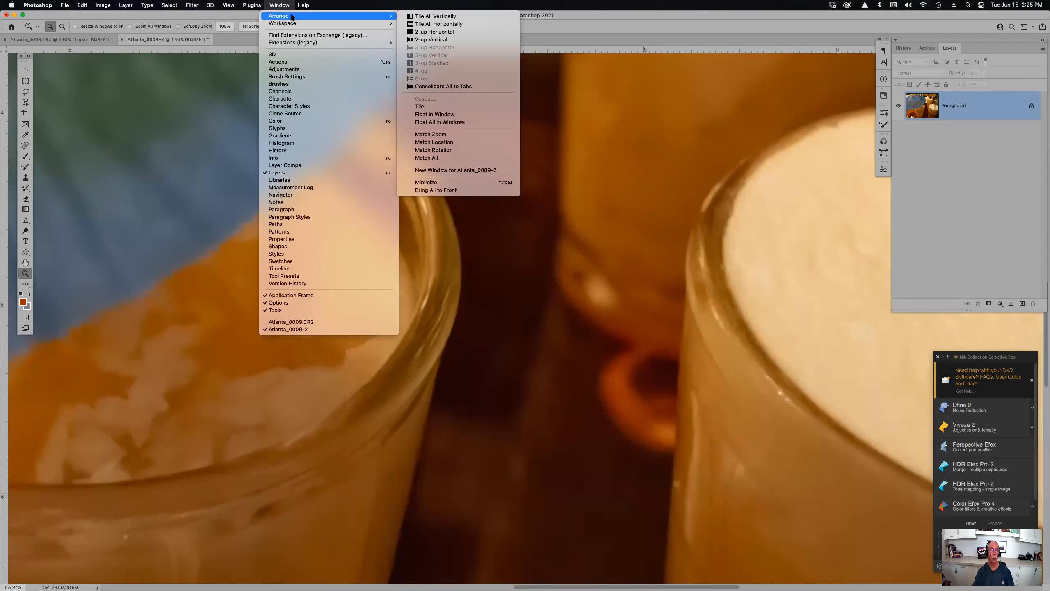
{"action": "left_click", "coordinate": [442, 17]}
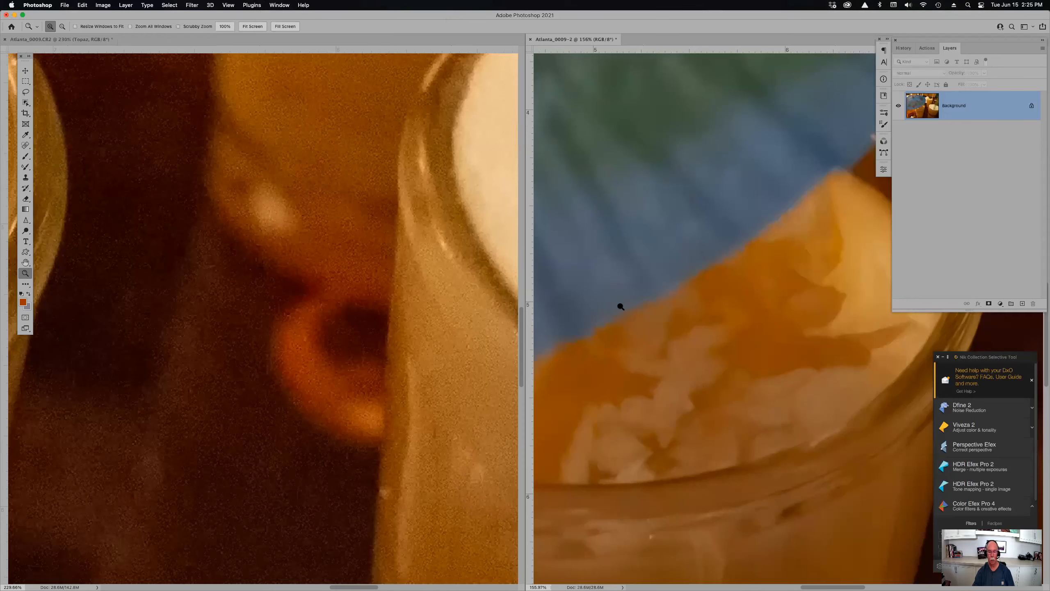
{"action": "left_click", "coordinate": [381, 242]}
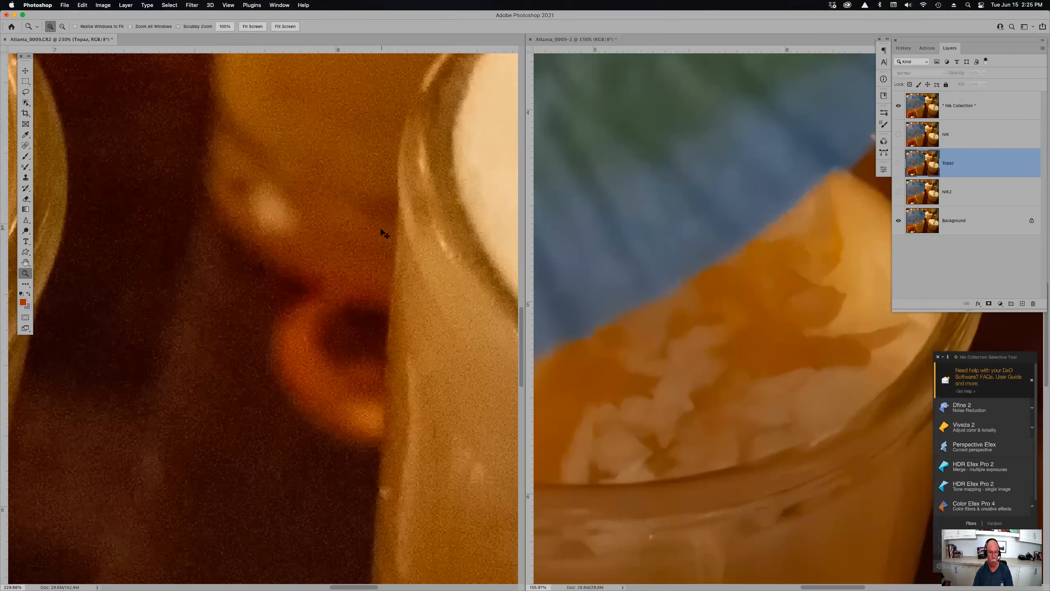
{"action": "key", "text": "v"}
{"action": "left_click_drag", "start_coordinate": [398, 224], "coordinate": [291, 417]}
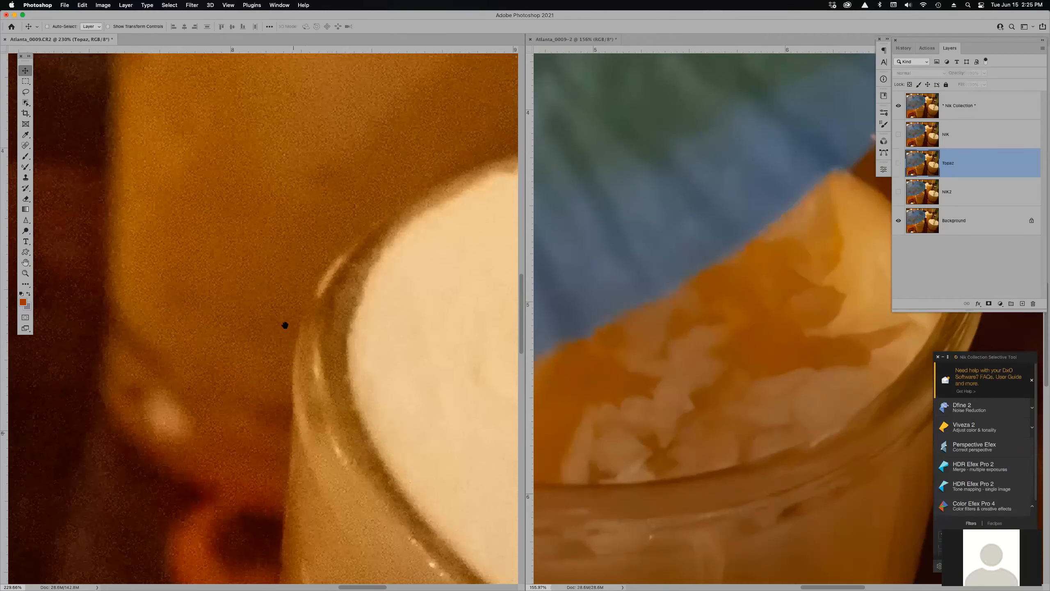
{"action": "left_click", "coordinate": [752, 310]}
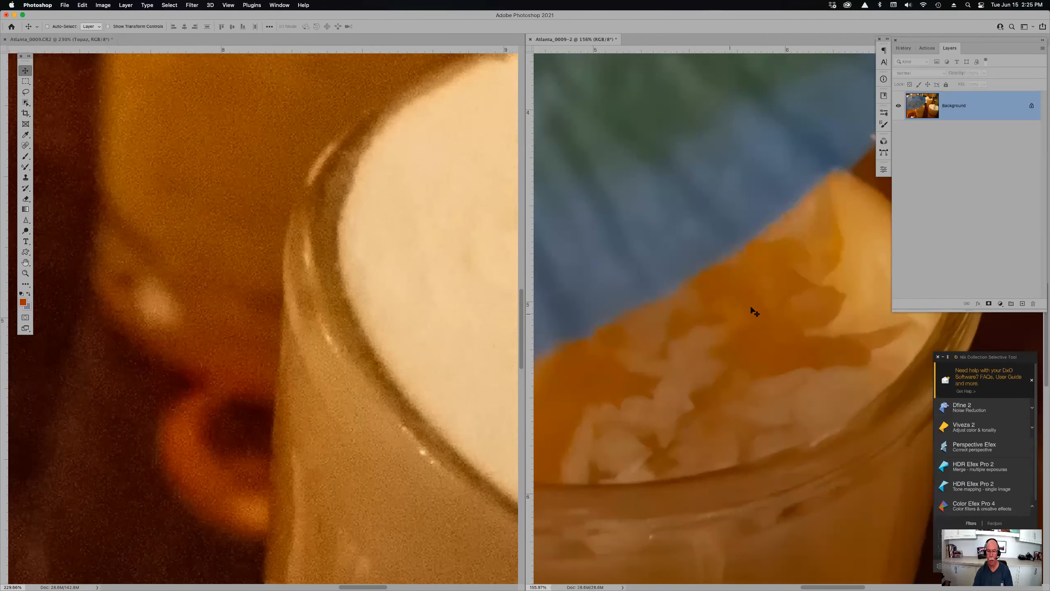
{"action": "left_click_drag", "start_coordinate": [762, 294], "coordinate": [613, 319]}
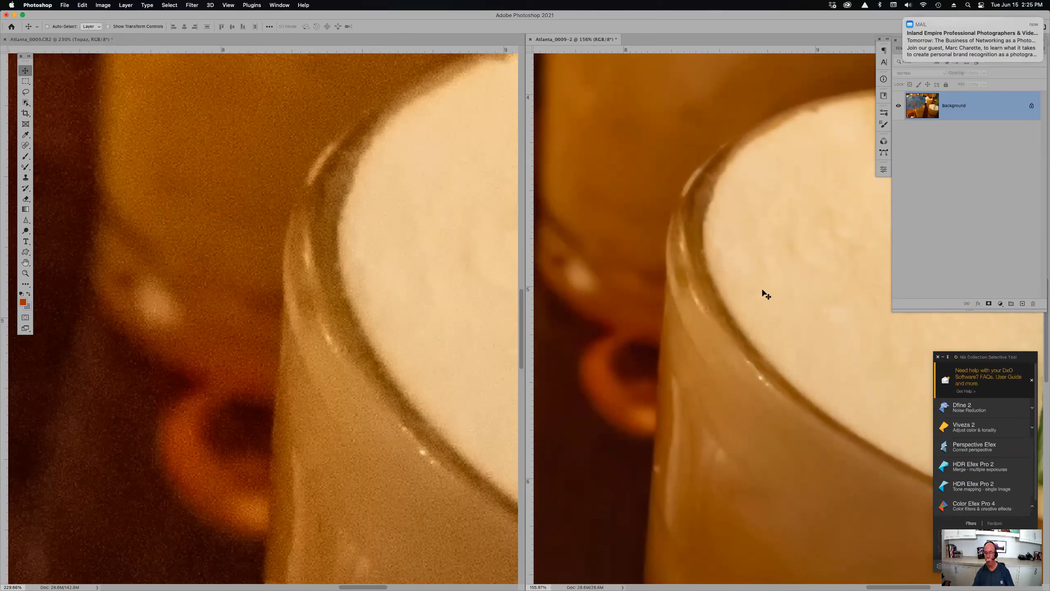
Minimize the Nik Selective Tool and hide all panels to clear the side-by-side view.
{"action": "left_click", "coordinate": [944, 358]}
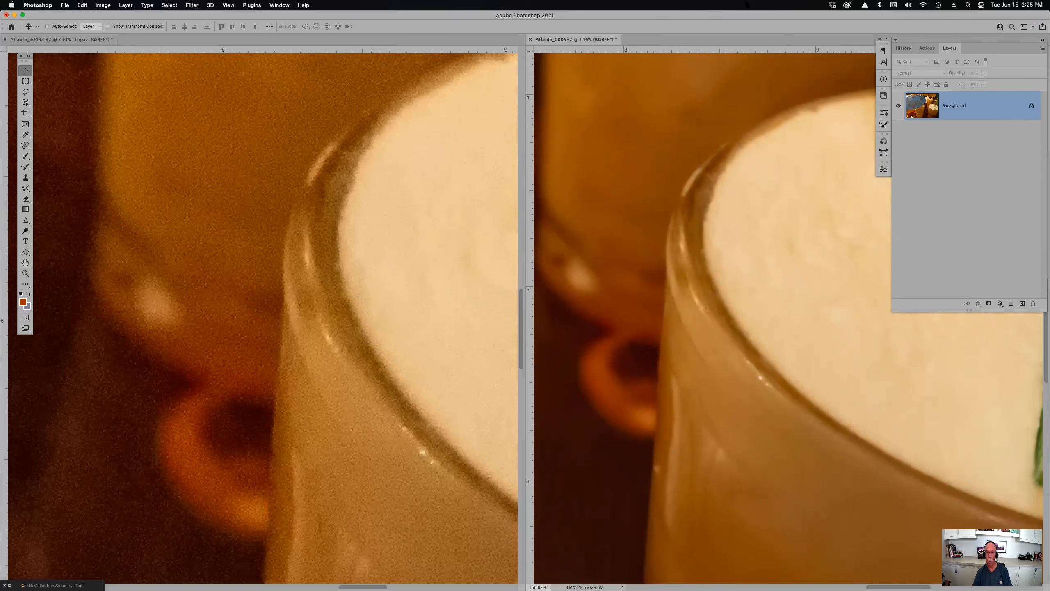
{"action": "key", "text": "Tab"}
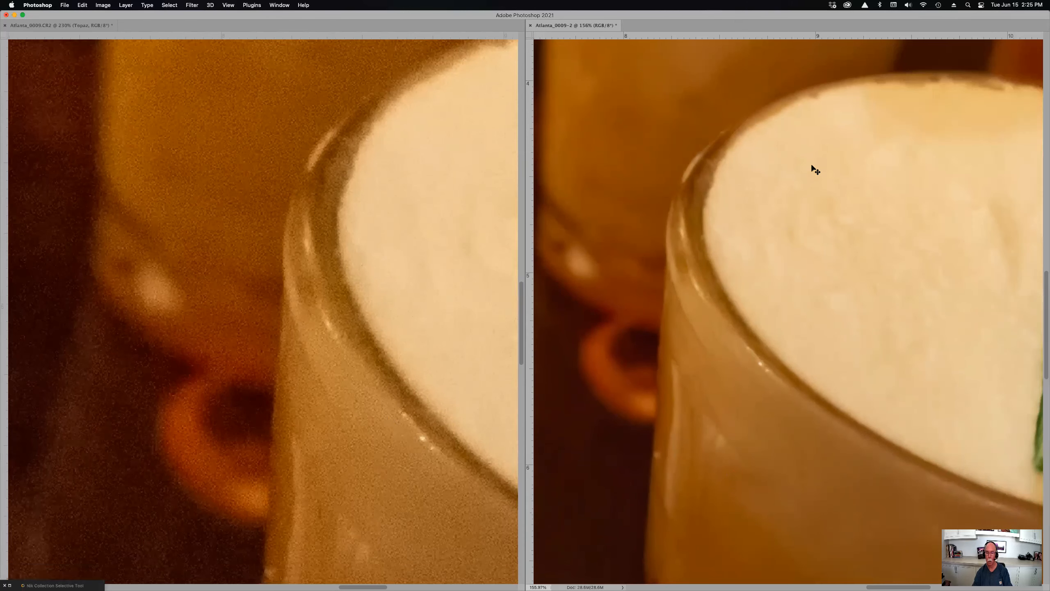
Compare noise and detail on the glass rim, foam and green garnish between the Dfine and DeNoise AI documents.
{"action": "left_click_drag", "start_coordinate": [755, 244], "coordinate": [796, 273]}
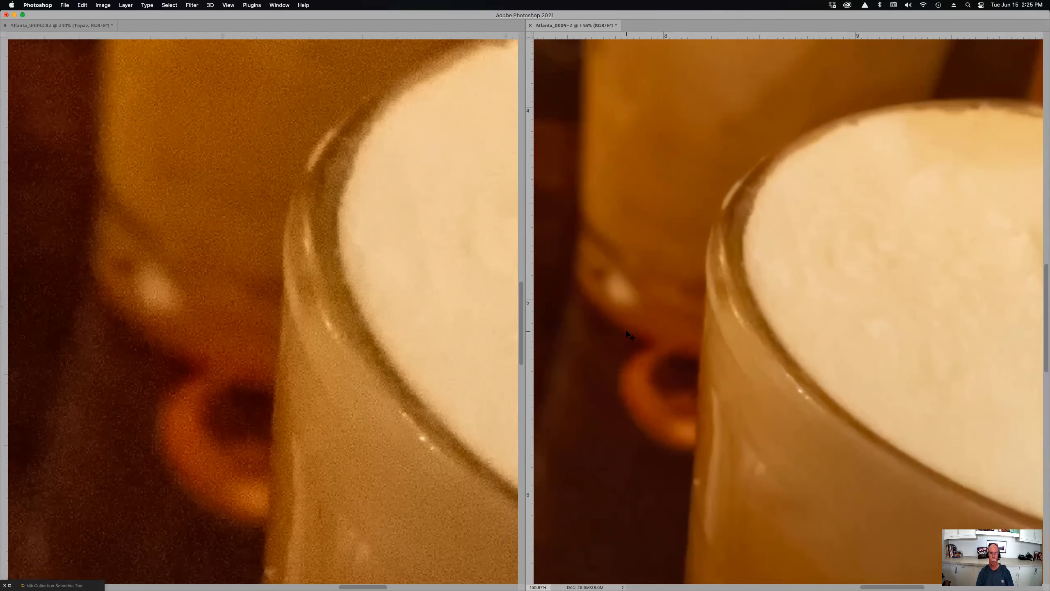
{"action": "left_click", "coordinate": [435, 259]}
{"action": "left_click_drag", "start_coordinate": [407, 251], "coordinate": [223, 267]}
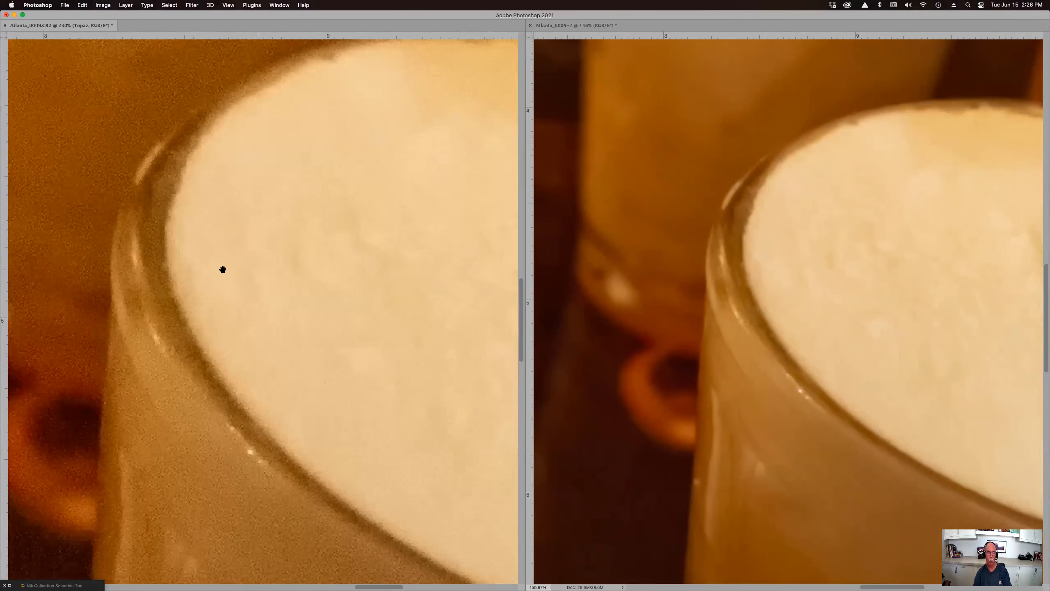
{"action": "left_click_drag", "start_coordinate": [150, 273], "coordinate": [41, 277]}
{"action": "left_click", "coordinate": [907, 286]}
{"action": "left_click_drag", "start_coordinate": [940, 279], "coordinate": [799, 281]}
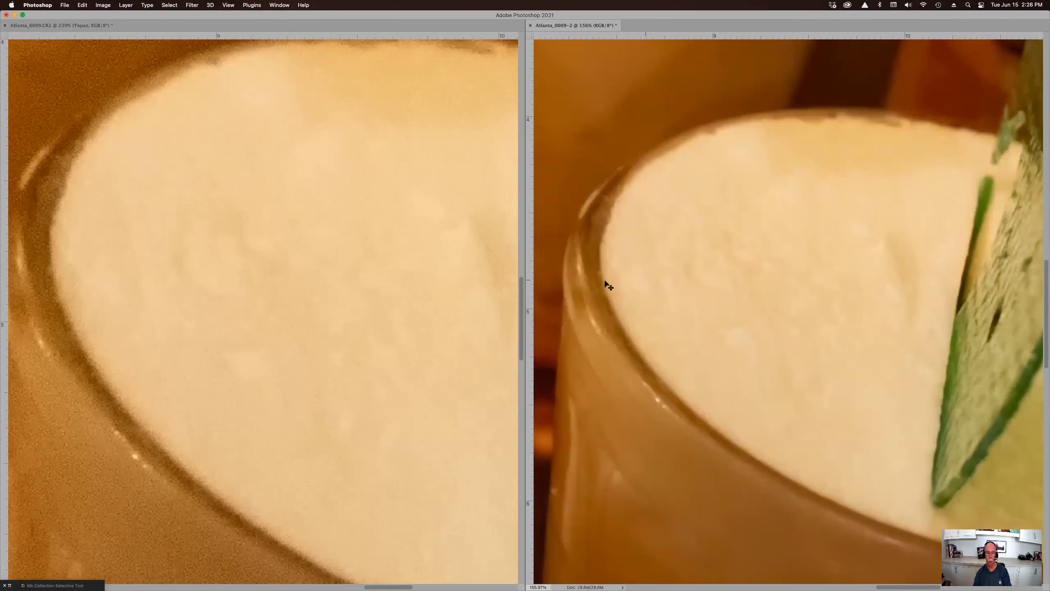
{"action": "left_click", "coordinate": [417, 281]}
{"action": "left_click_drag", "start_coordinate": [415, 272], "coordinate": [333, 238]}
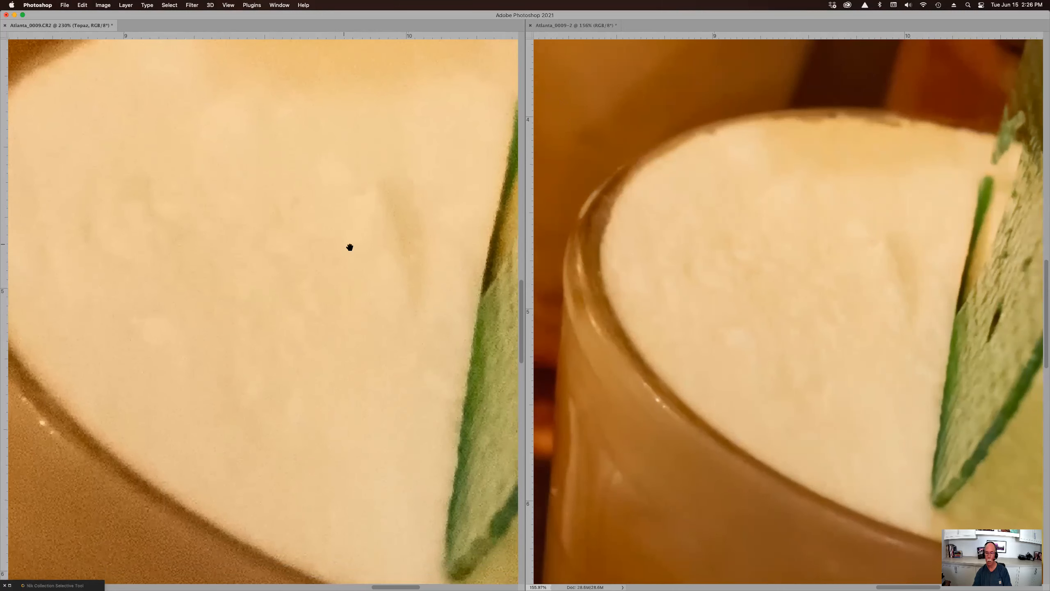
{"action": "scroll", "coordinate": [253, 429], "scroll_direction": "down", "scroll_amount": 5}
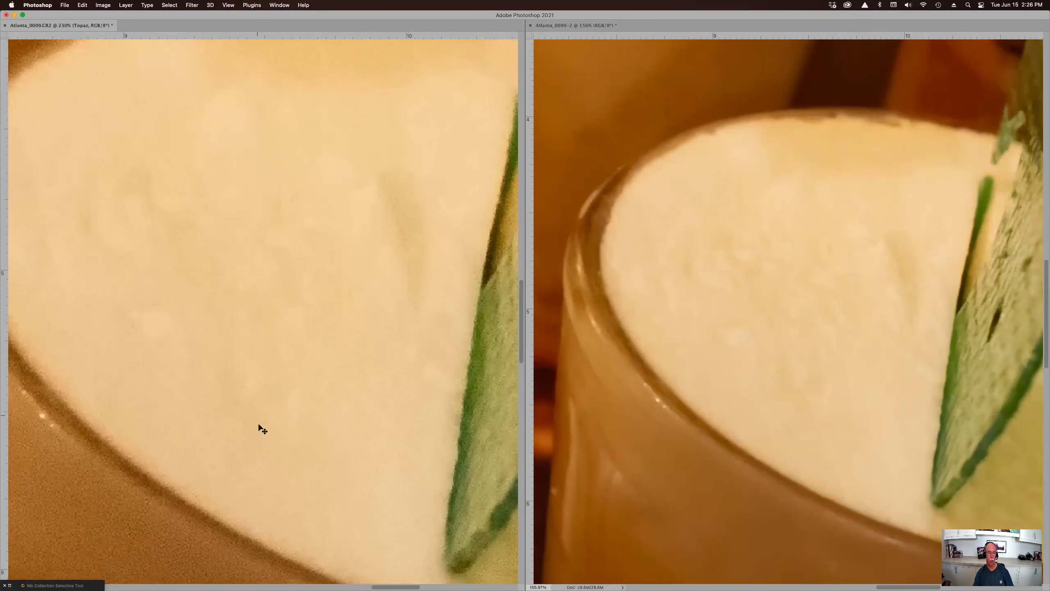
{"action": "scroll", "coordinate": [290, 418], "scroll_direction": "up", "scroll_amount": 4}
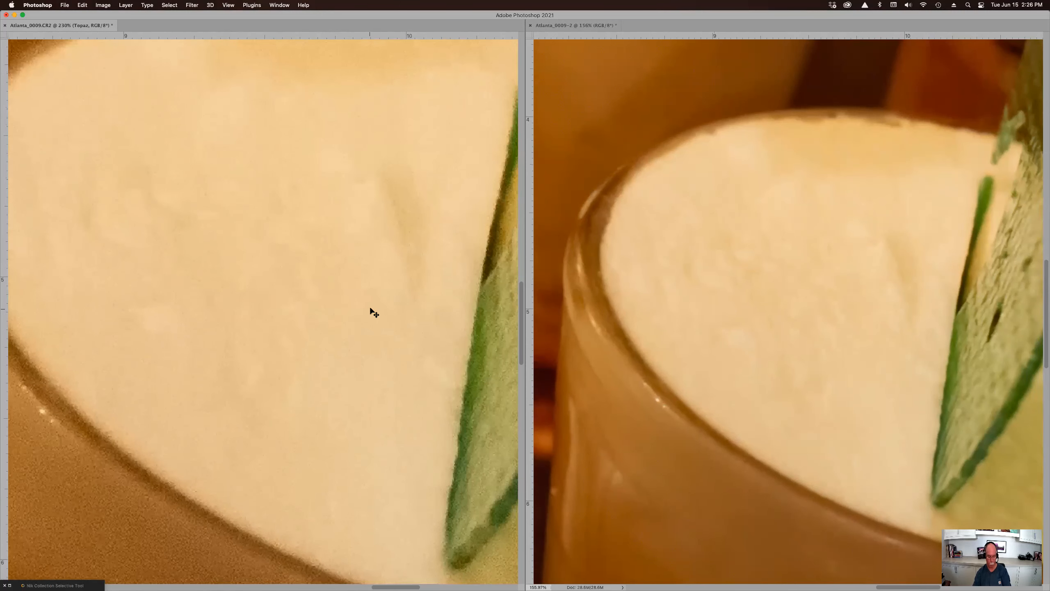
Fit both noise-reduced drink photos to their windows to compare the overall result side by side.
{"action": "key", "text": "super+minus"}
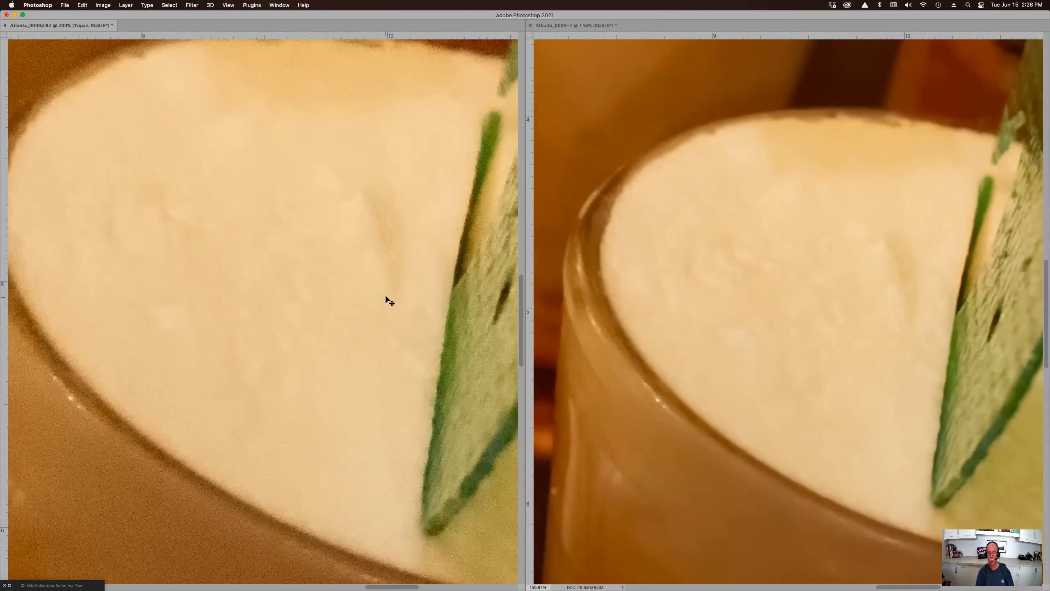
{"action": "key", "text": "super+0"}
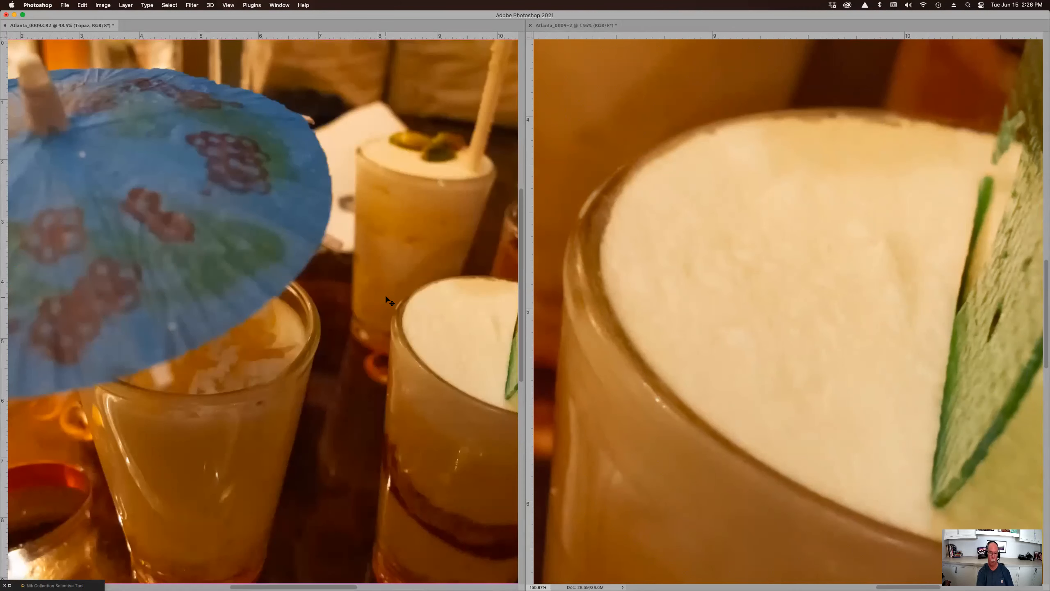
{"action": "left_click", "coordinate": [702, 325]}
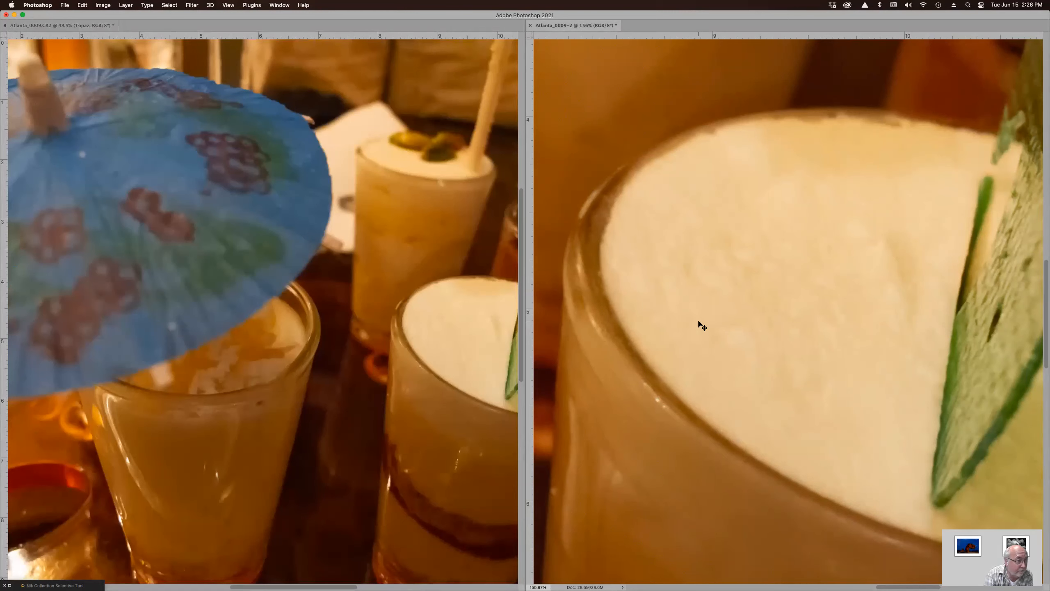
{"action": "key", "text": "super+0"}
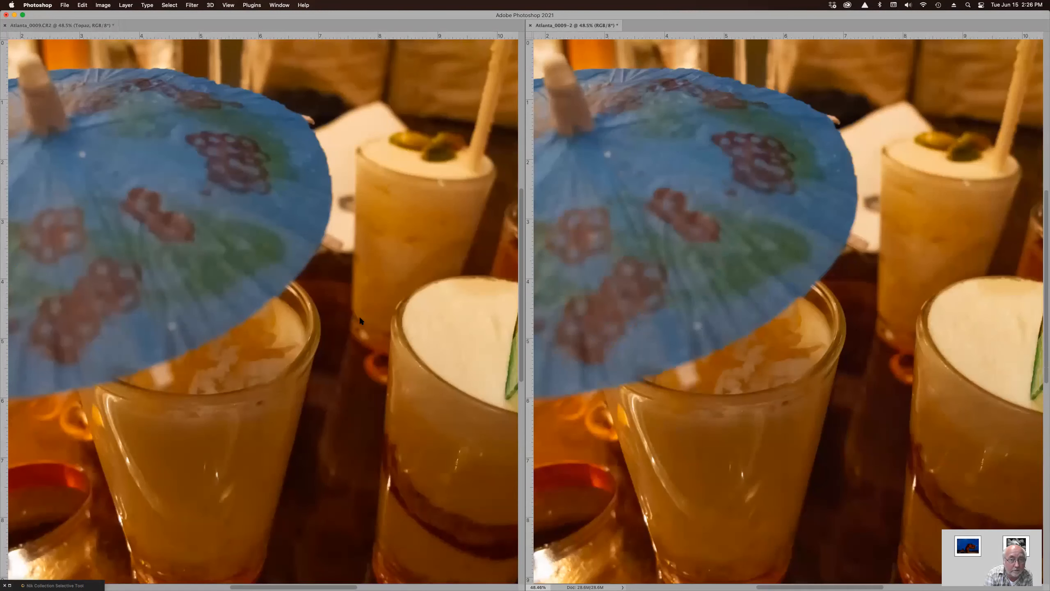
Compare noise and detail at 200% where the blue umbrella's edge meets the glass rim in both documents.
{"action": "left_click", "coordinate": [426, 323]}
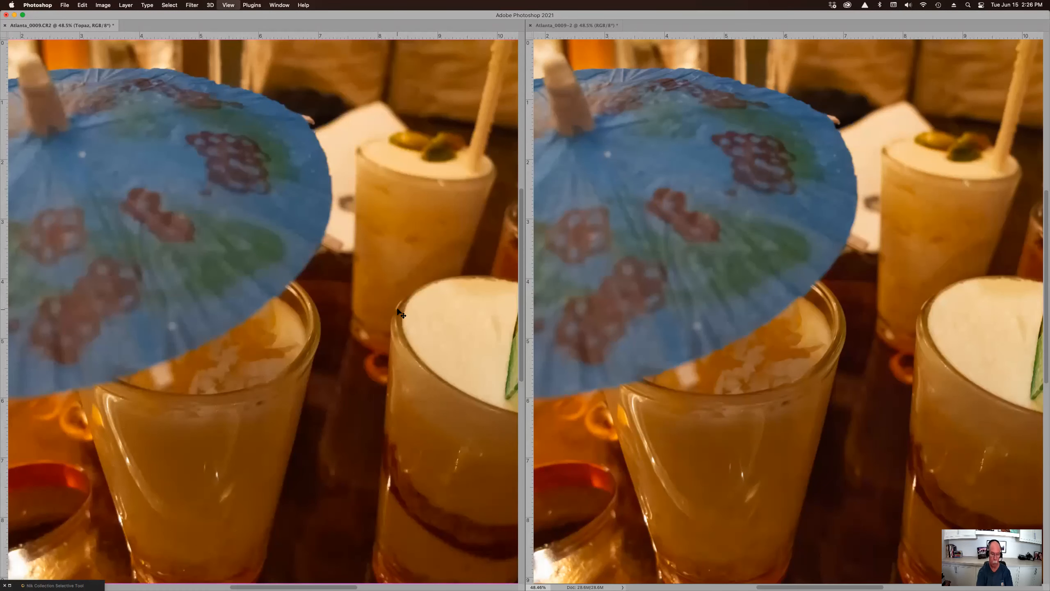
{"action": "key", "text": "super+equal"}
{"action": "key", "text": "super+equal"}
{"action": "key", "text": "super+equal"}
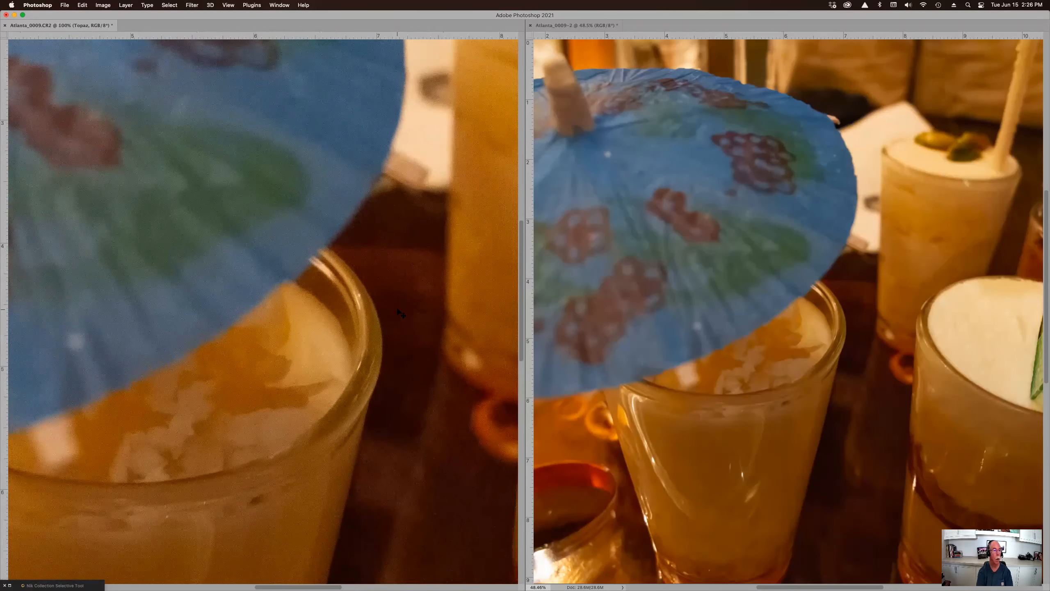
{"action": "key", "text": "super+equal"}
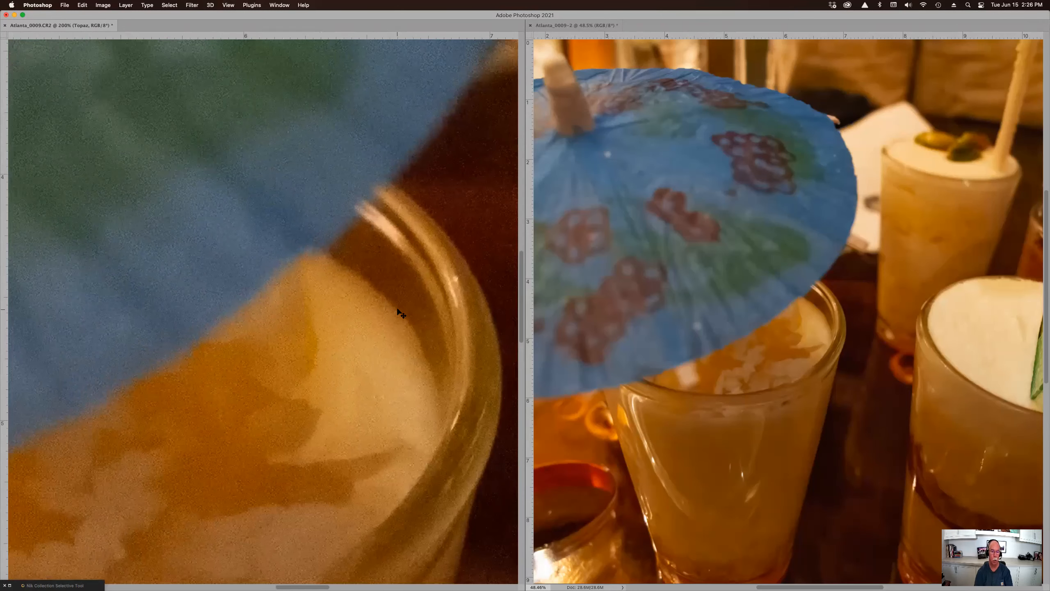
{"action": "left_click", "coordinate": [721, 332]}
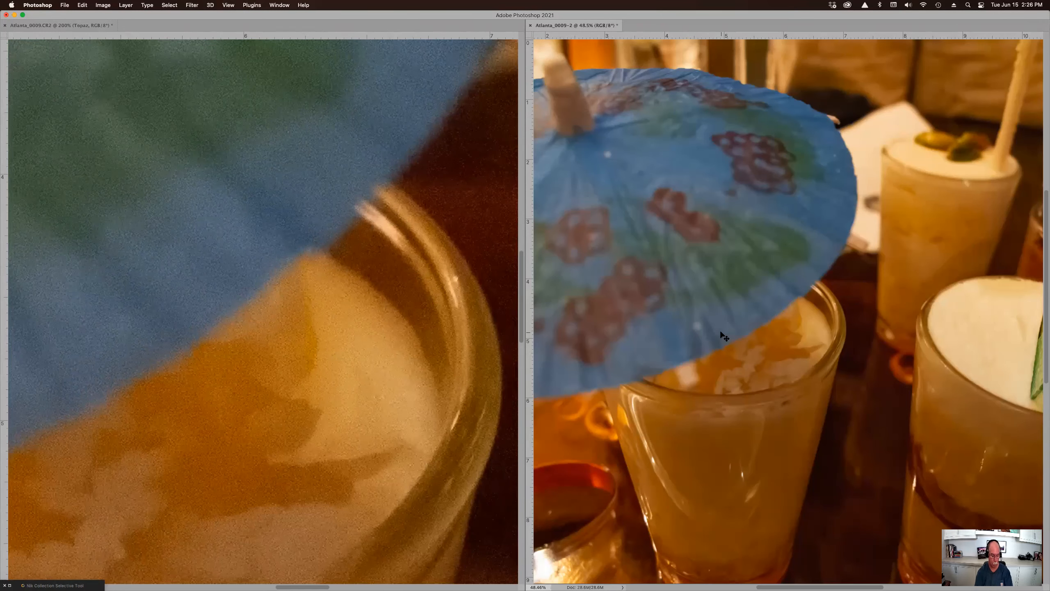
{"action": "scroll", "coordinate": [725, 337], "scroll_direction": "up", "scroll_amount": 3}
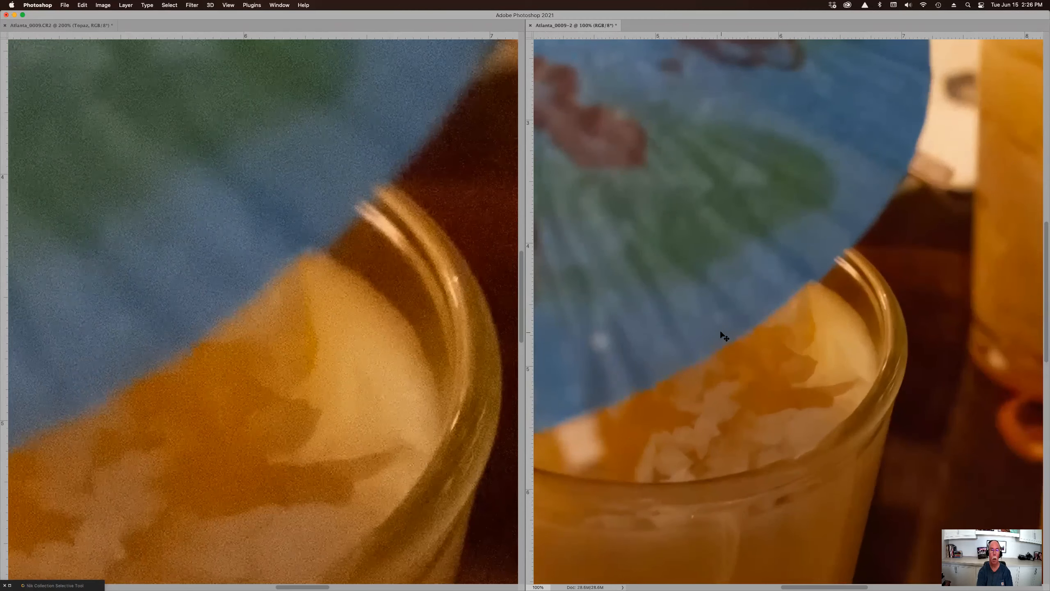
{"action": "scroll", "coordinate": [725, 336], "scroll_direction": "up", "scroll_amount": 2}
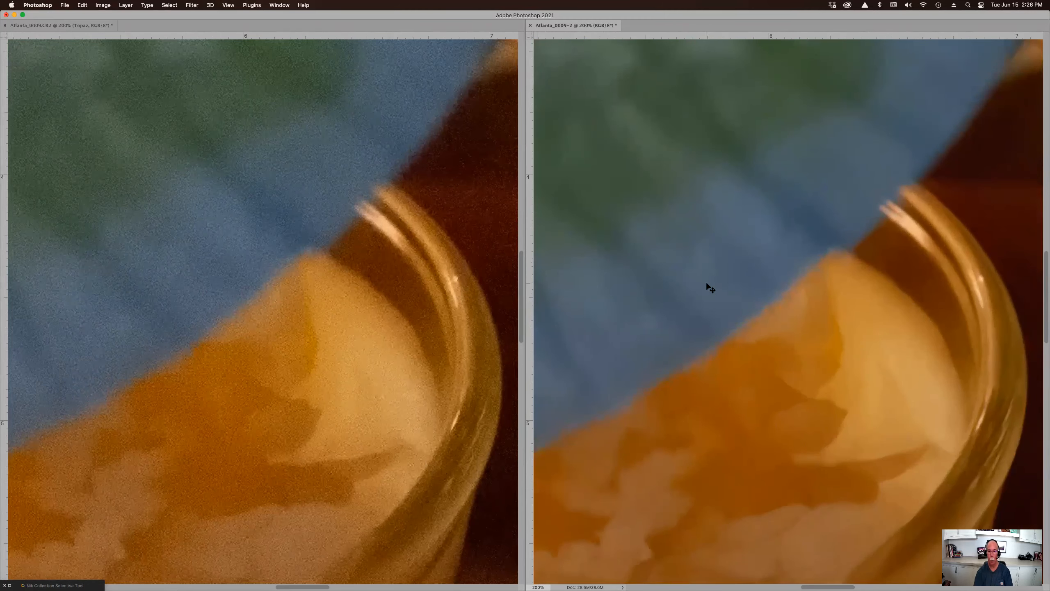
{"action": "left_click_drag", "start_coordinate": [700, 287], "coordinate": [700, 261]}
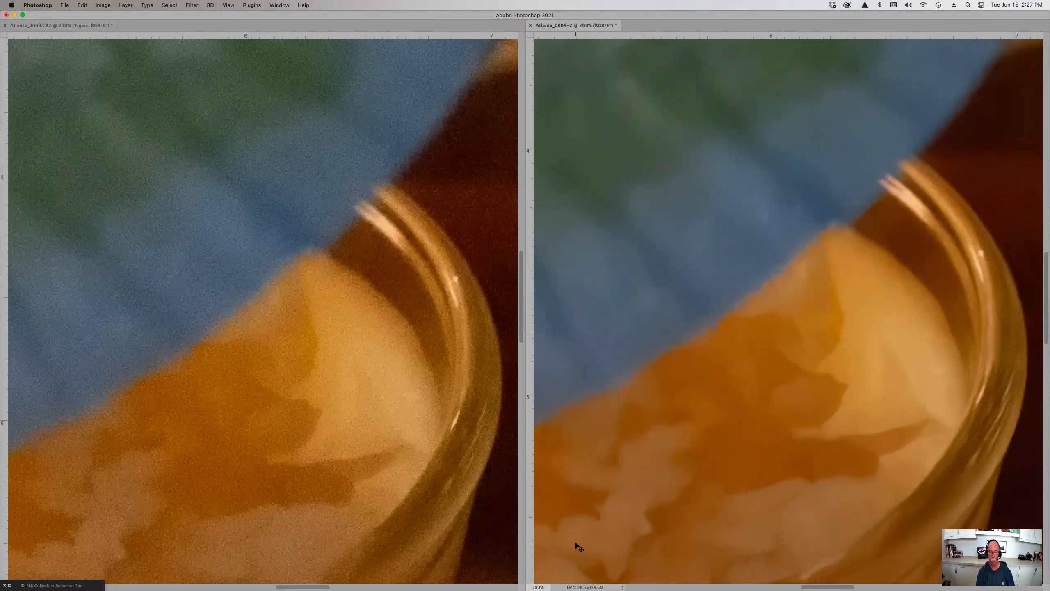
{"action": "key", "text": "super+0"}
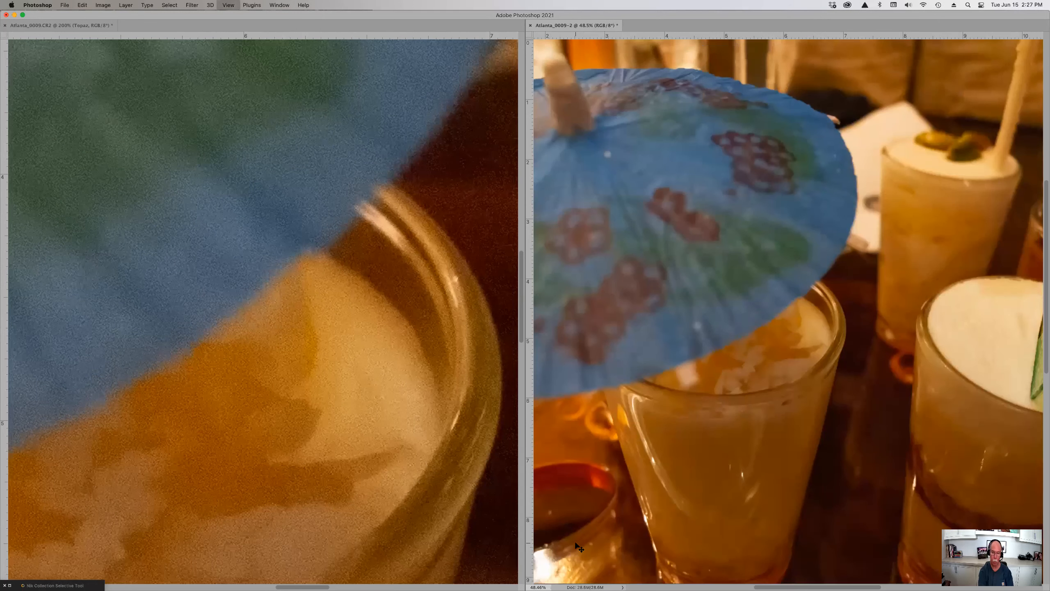
Close both drink photo documents without saving and bring the panels back.
{"action": "key", "text": "super+w"}
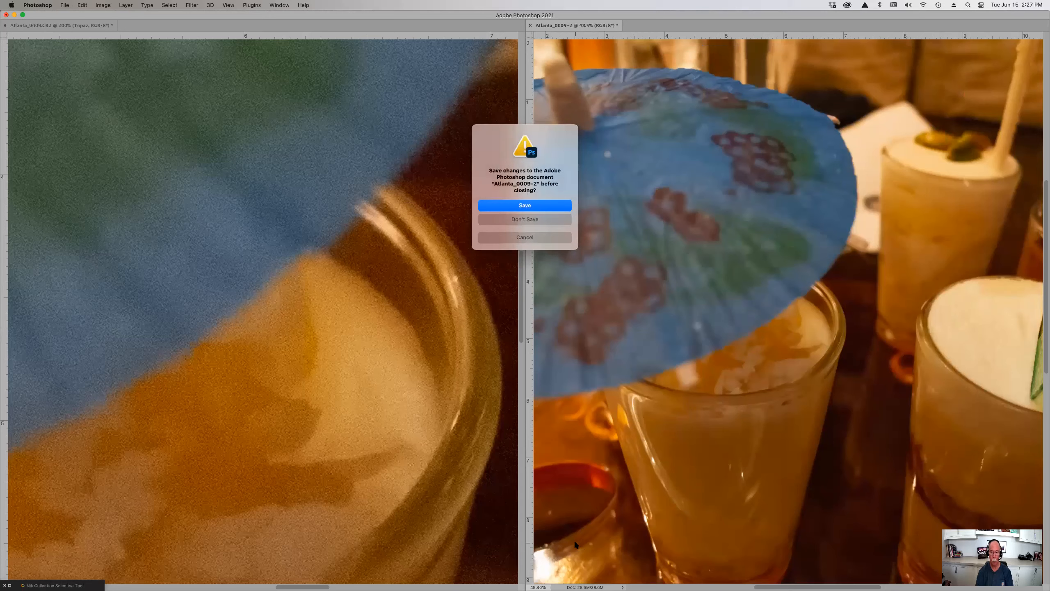
{"action": "key", "text": "super+d"}
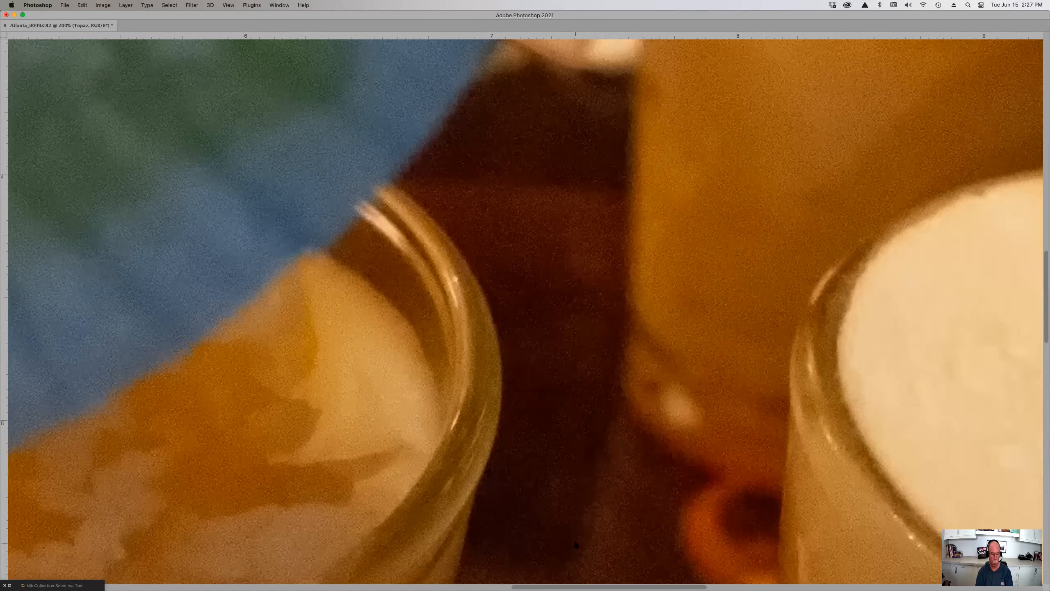
{"action": "key", "text": "super+w"}
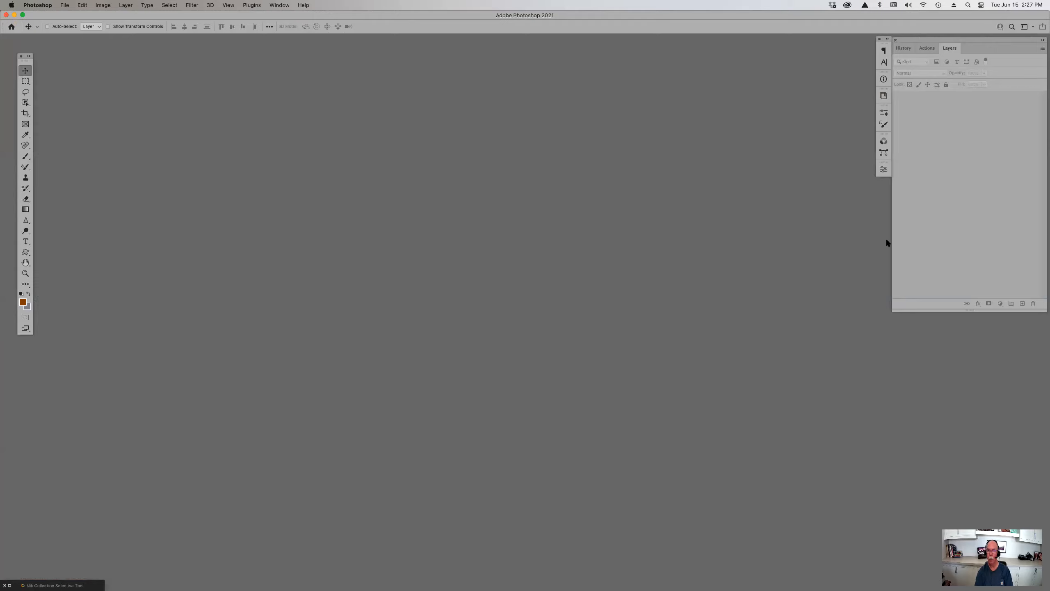
{"action": "key", "text": "Tab"}
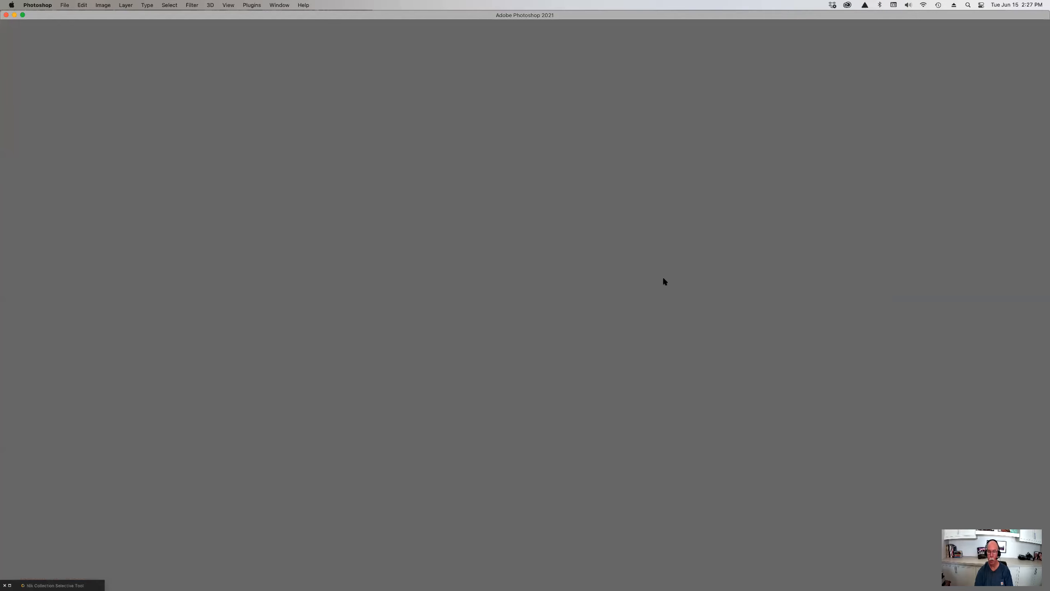
{"action": "key", "text": "Tab"}
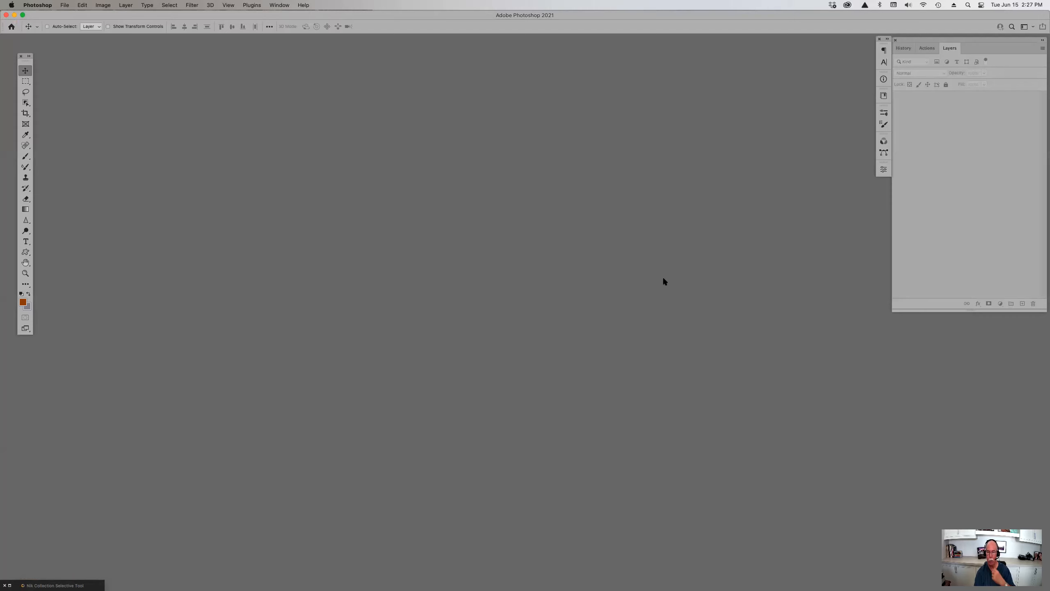
Switch to Adobe Bridge and open the bee photo WCS_2017_0214 copy.jpg from the June 2021 folder in Photoshop.
{"action": "mouse_move", "coordinate": [492, 581]}
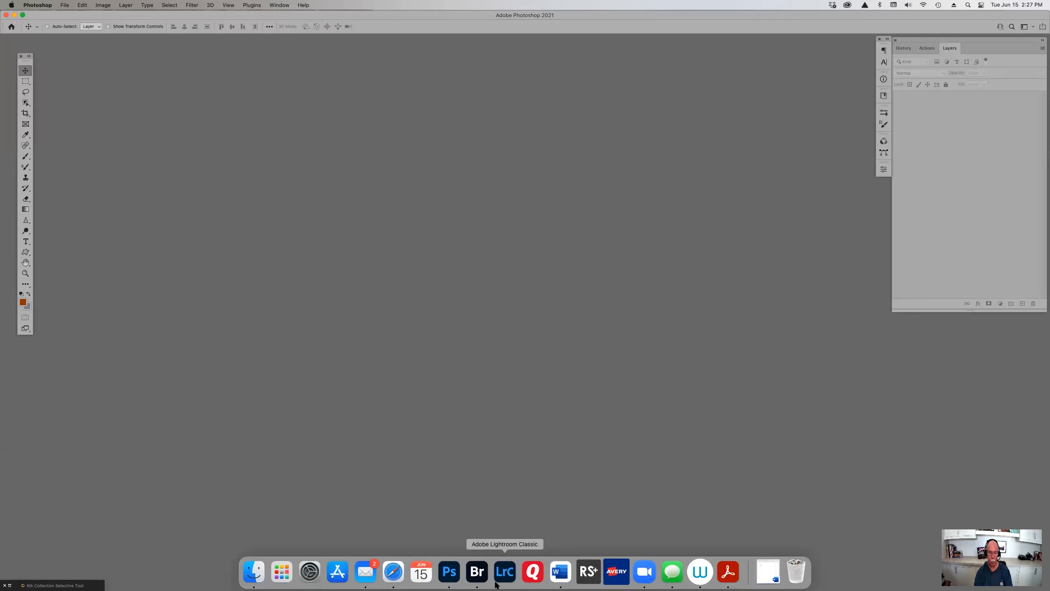
{"action": "left_click", "coordinate": [477, 571]}
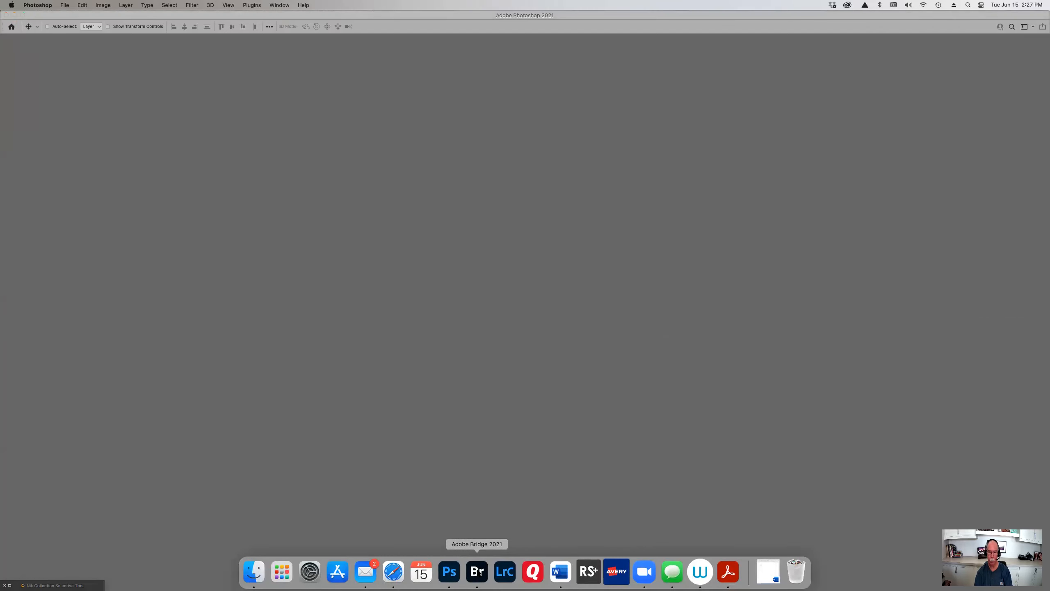
{"action": "scroll", "coordinate": [965, 328], "scroll_direction": "down", "scroll_amount": 5}
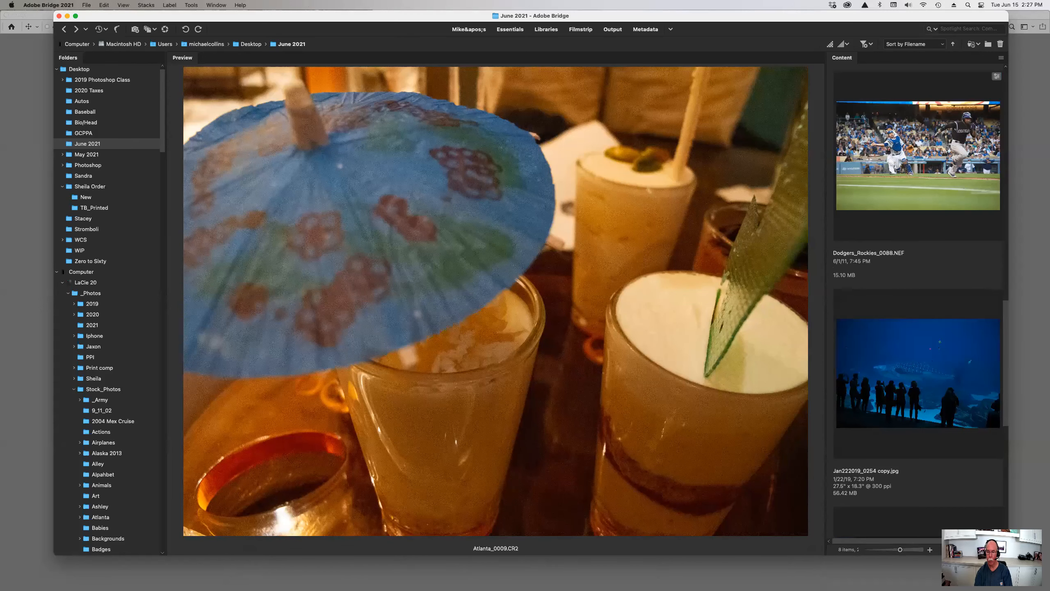
{"action": "scroll", "coordinate": [918, 407], "scroll_direction": "down", "scroll_amount": 5}
{"action": "left_click", "coordinate": [917, 407]}
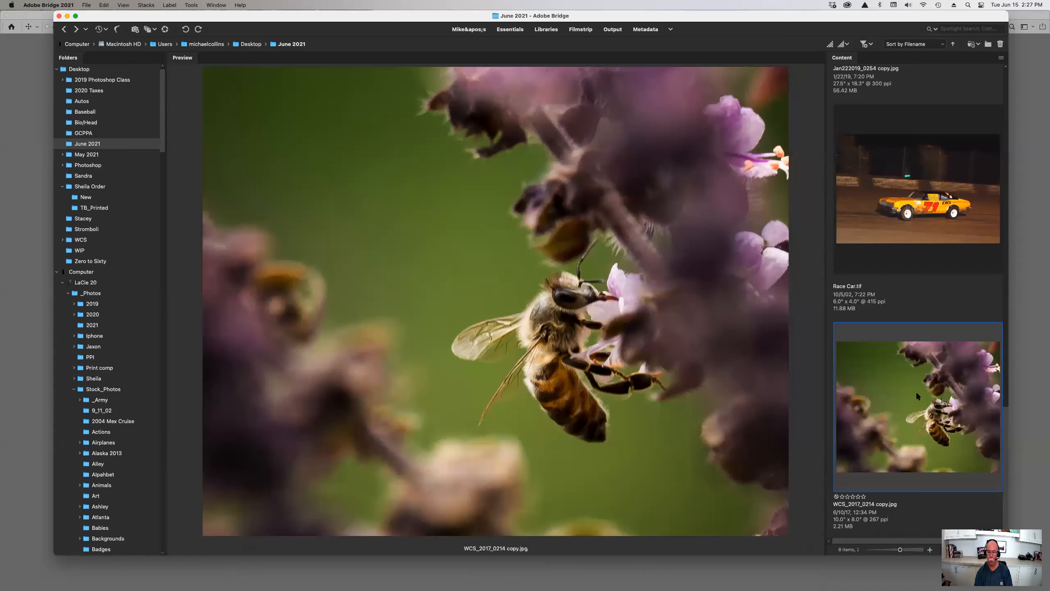
{"action": "double_click", "coordinate": [916, 391]}
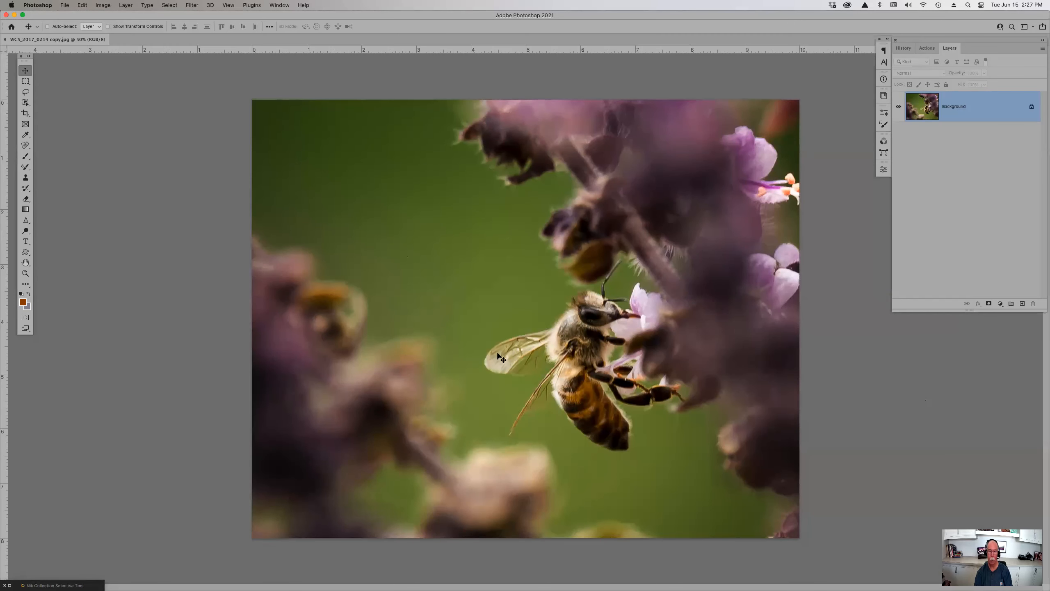
Apply Topaz Sharpen AI to the bee photo using Too Soft, Normal, with Remove Blur 68 and Suppress Noise 66.
{"action": "key", "text": "z"}
{"action": "left_click", "coordinate": [584, 378]}
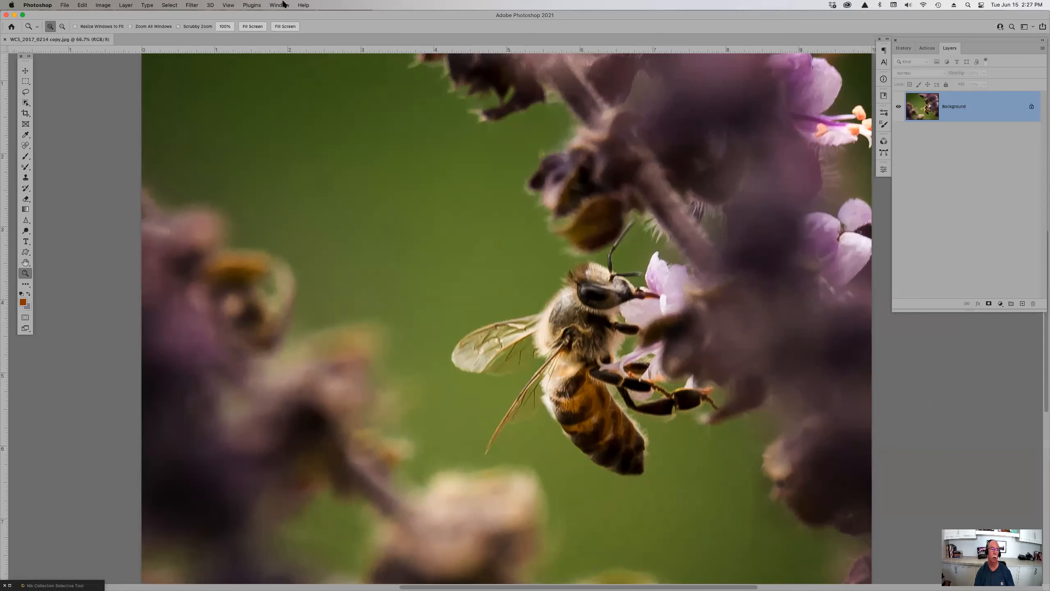
{"action": "left_click", "coordinate": [191, 5]}
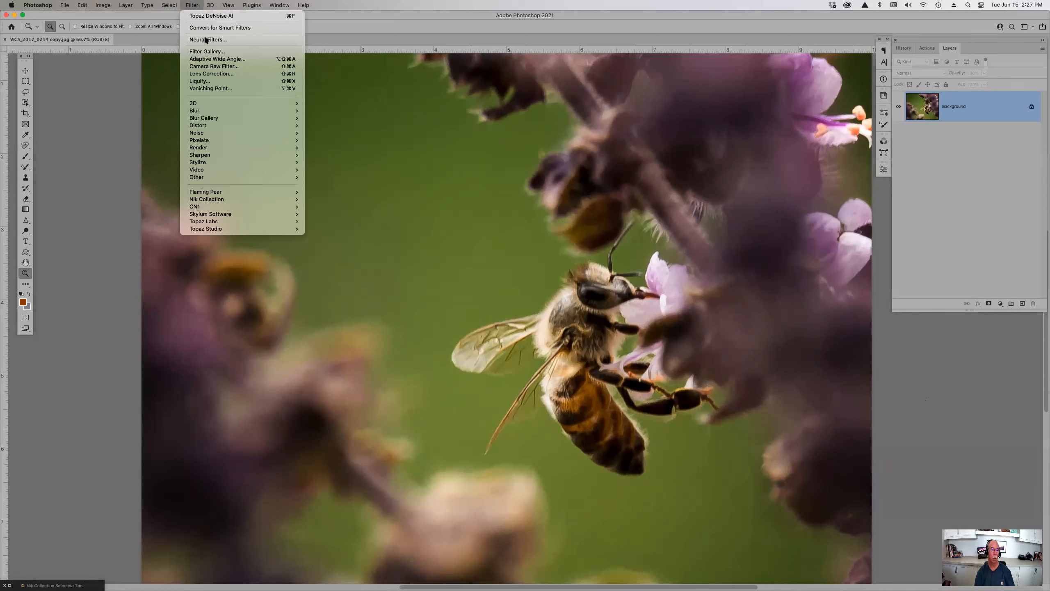
{"action": "mouse_move", "coordinate": [211, 220]}
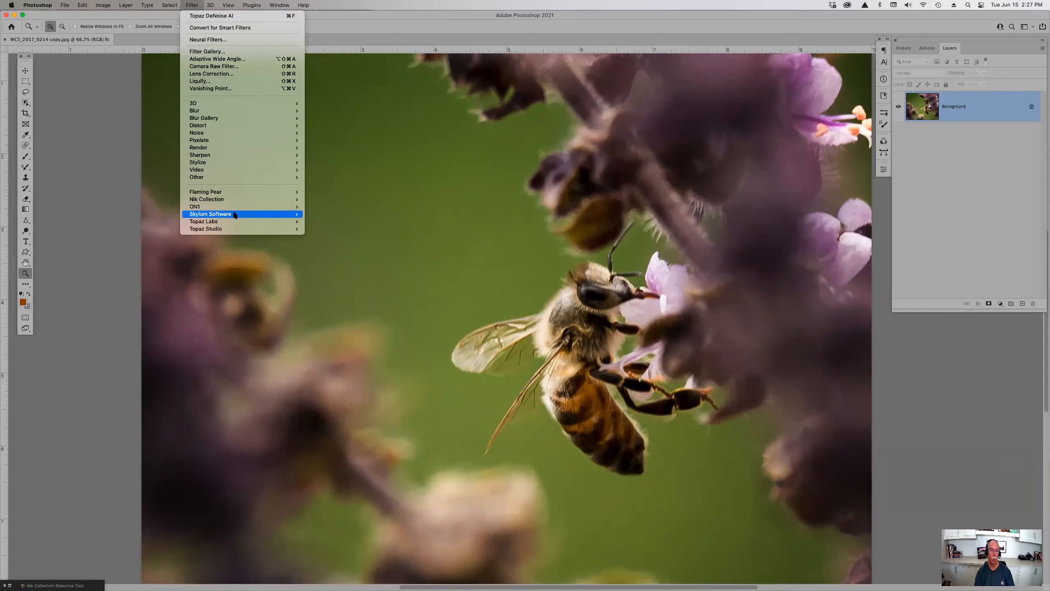
{"action": "left_click", "coordinate": [342, 243]}
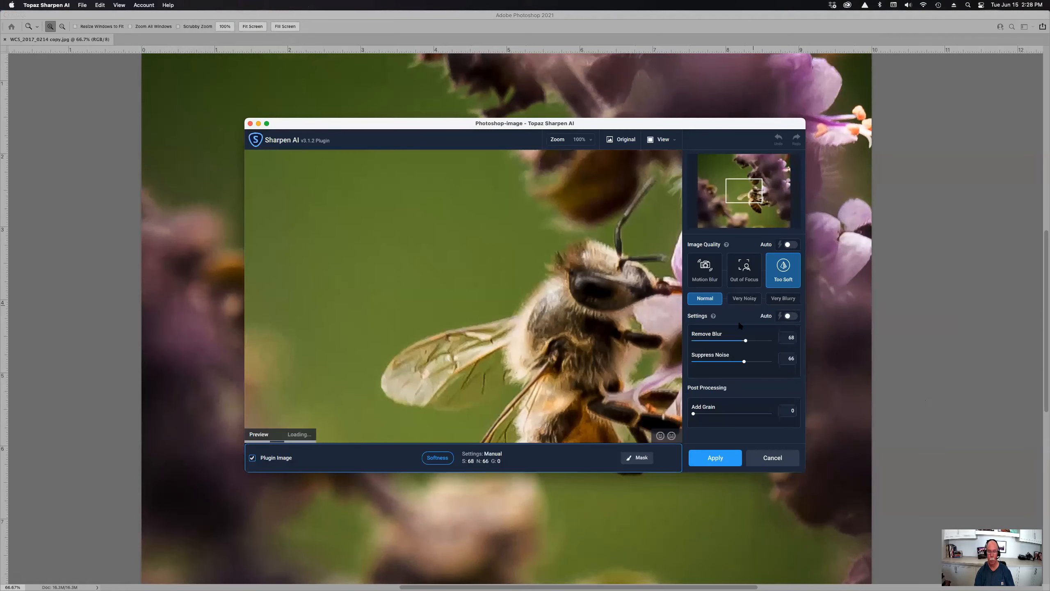
{"action": "left_click", "coordinate": [716, 459]}
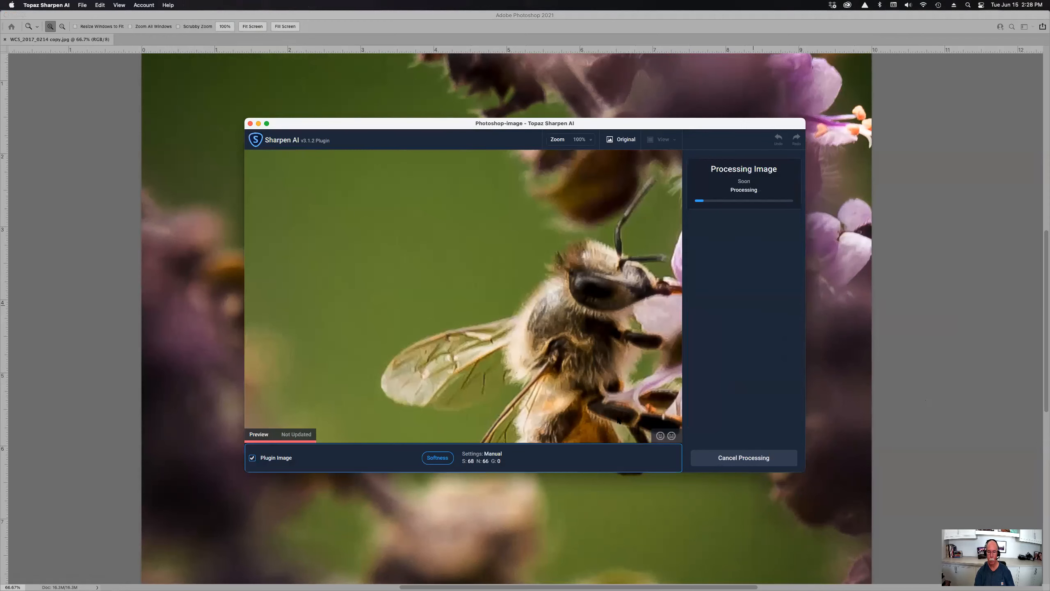
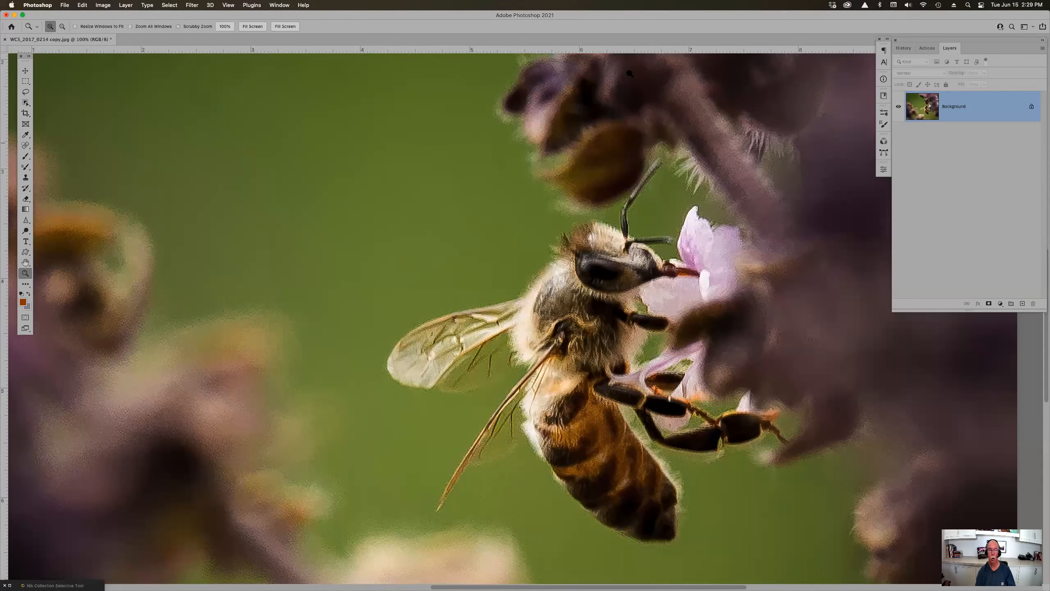
Fade the Topaz Sharpen AI effect to a partial opacity in Normal mode, checking it against the bee's detail.
{"action": "left_click", "coordinate": [82, 5]}
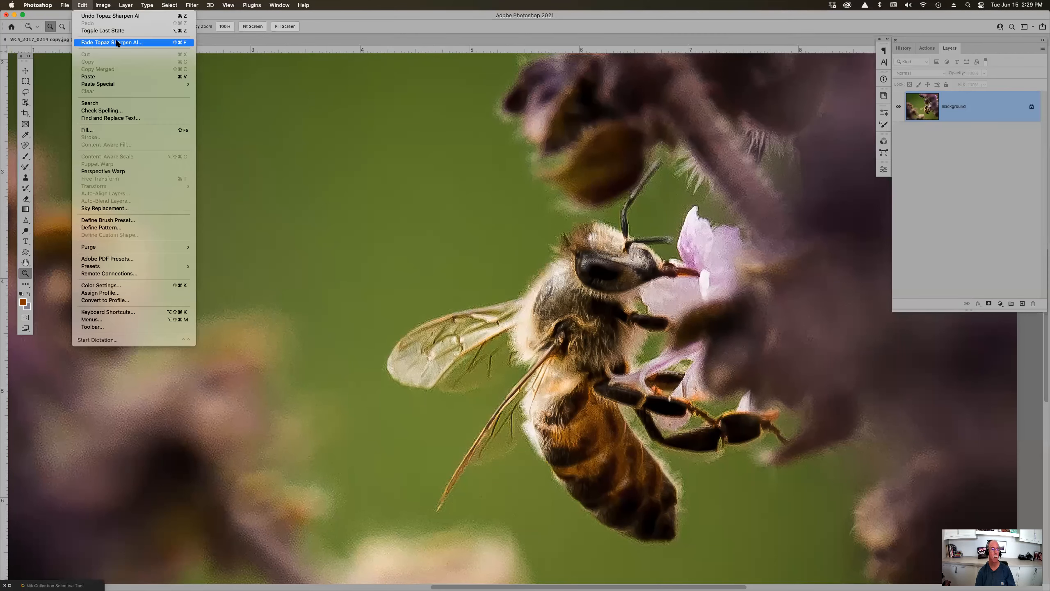
{"action": "left_click", "coordinate": [202, 122]}
{"action": "left_click_drag", "start_coordinate": [537, 251], "coordinate": [287, 227]}
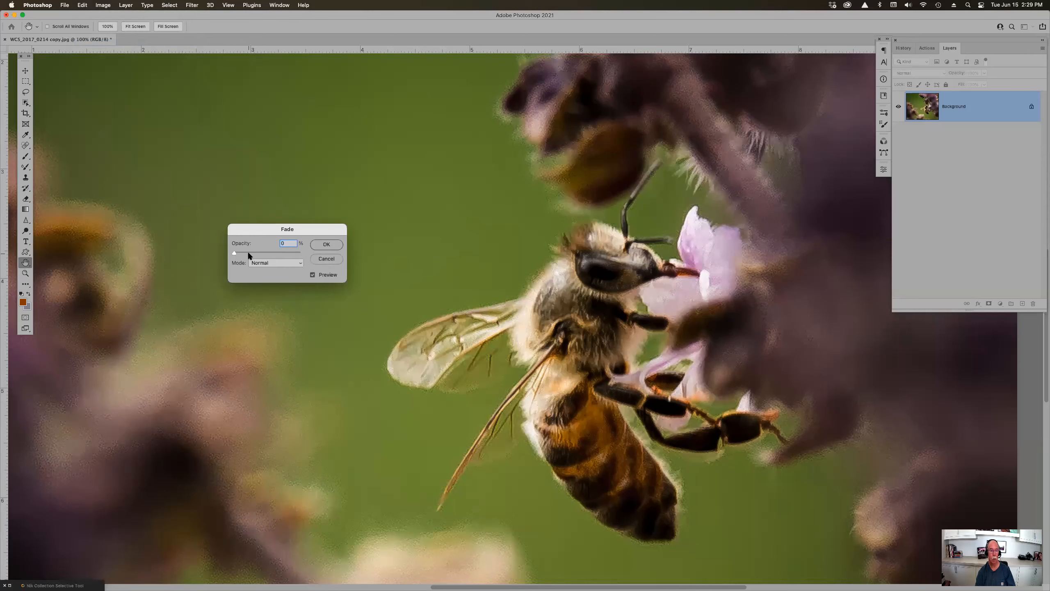
{"action": "left_click", "coordinate": [277, 252]}
{"action": "left_click_drag", "start_coordinate": [275, 254], "coordinate": [274, 253]}
{"action": "left_click", "coordinate": [313, 276]}
{"action": "left_click", "coordinate": [325, 244]}
{"action": "key", "text": "z"}
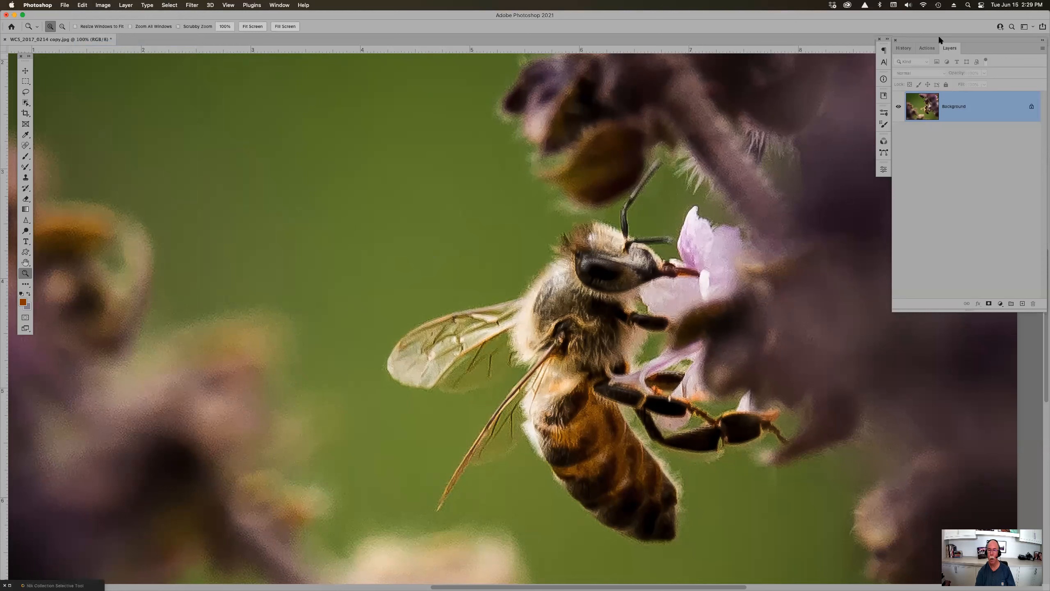
Compare the bee photo's original Open history state with the faded Sharpen AI state, ending on the faded one.
{"action": "left_click", "coordinate": [905, 48]}
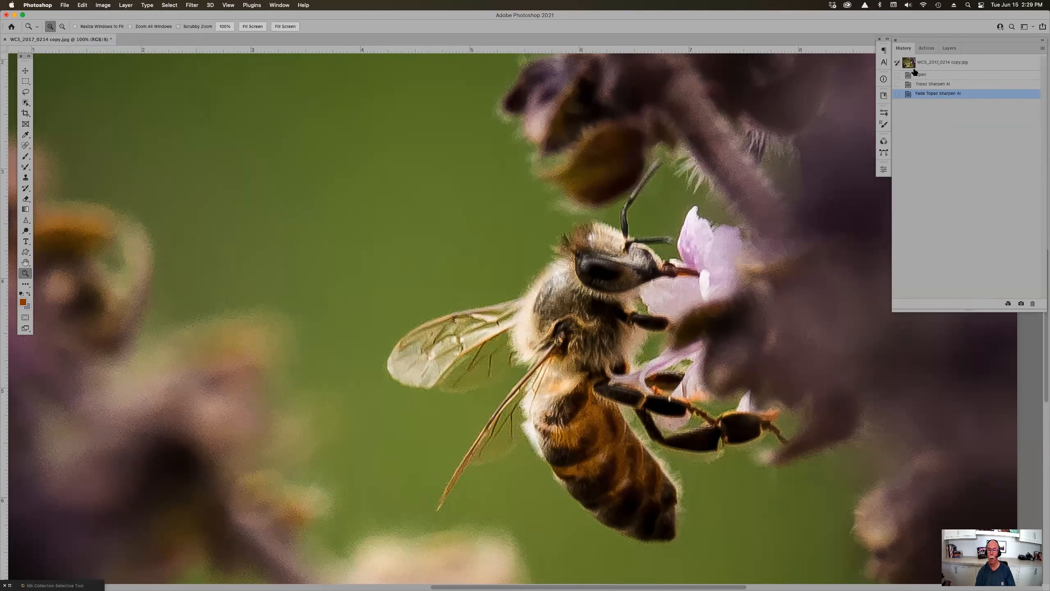
{"action": "left_click", "coordinate": [931, 76]}
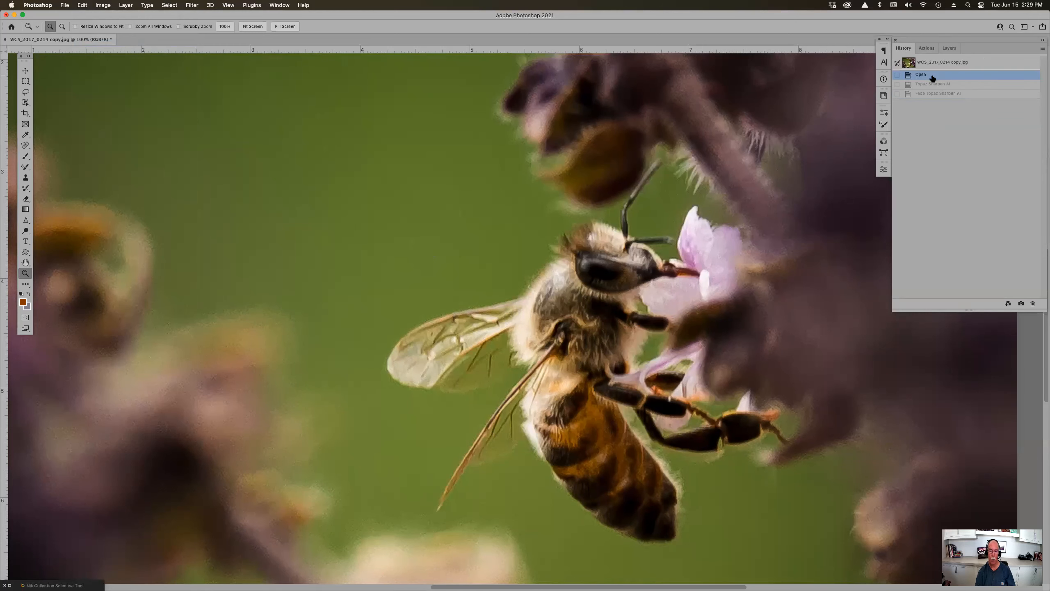
{"action": "left_click", "coordinate": [931, 94]}
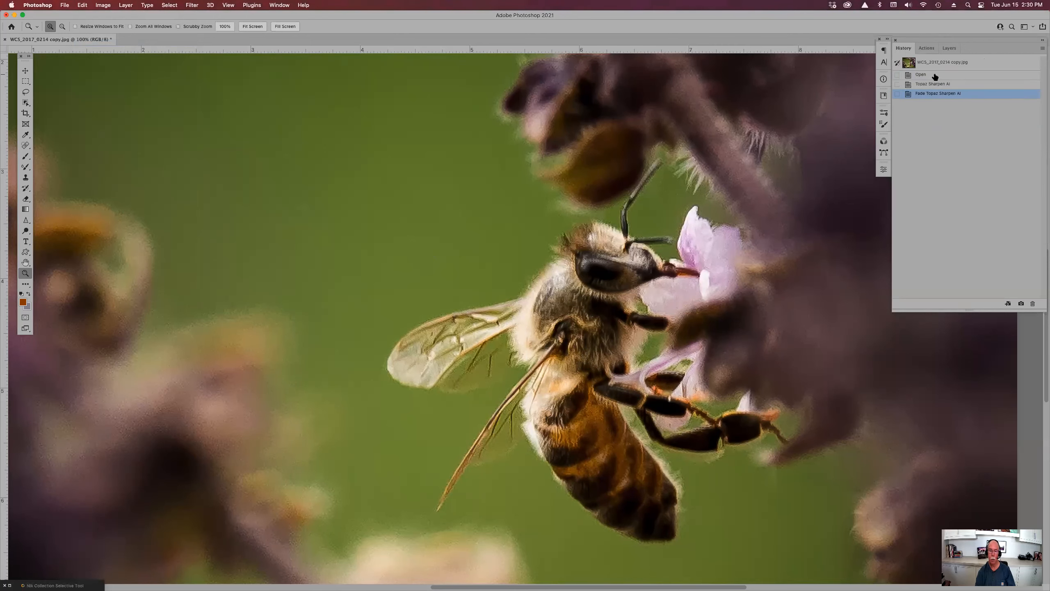
{"action": "left_click", "coordinate": [936, 76]}
{"action": "left_click", "coordinate": [931, 96]}
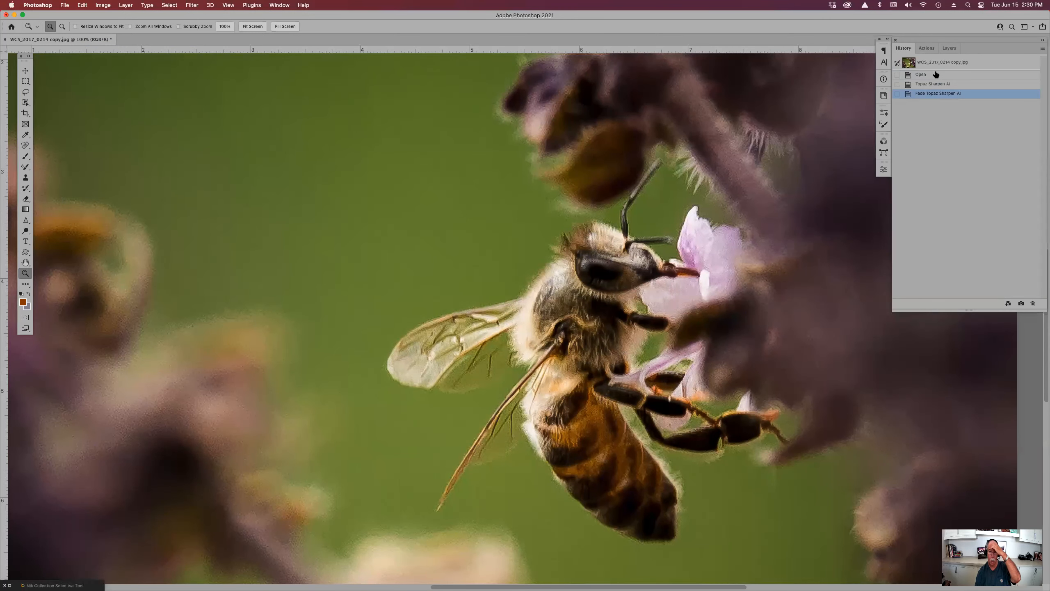
Recheck the bee and its blurred background in the Open history state against the Fade Topaz Sharpen AI state, ending on the faded one.
{"action": "left_click", "coordinate": [936, 75]}
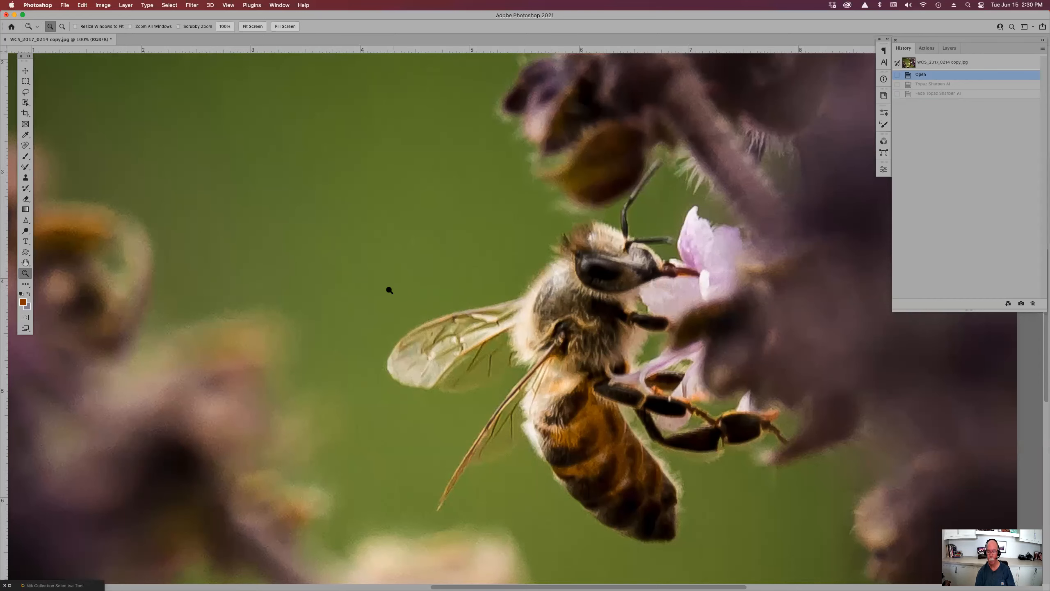
{"action": "scroll", "coordinate": [476, 318], "scroll_direction": "down", "scroll_amount": 3}
{"action": "scroll", "coordinate": [559, 330], "scroll_direction": "down", "scroll_amount": 1}
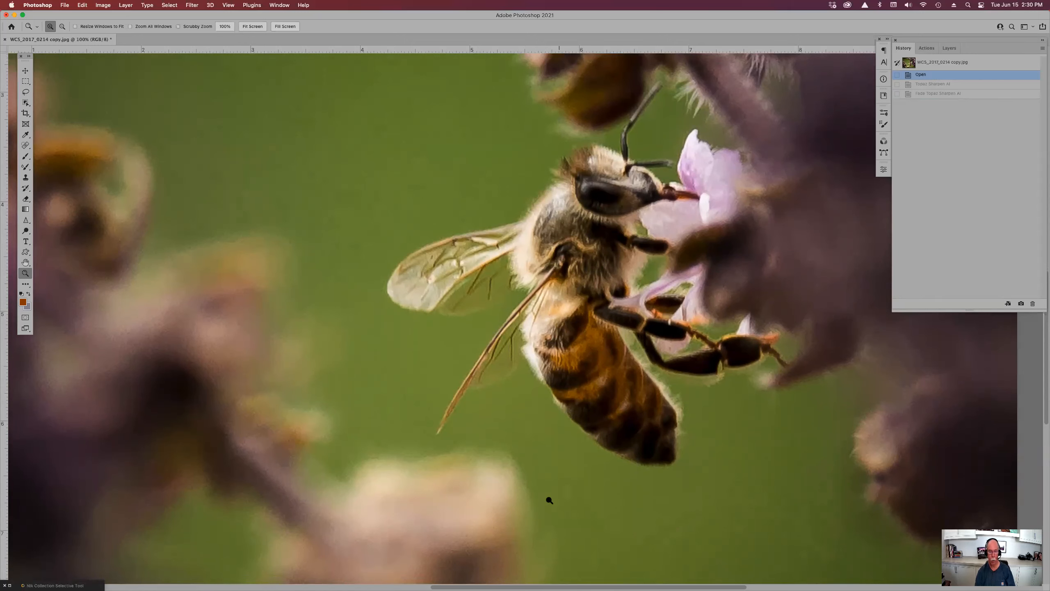
{"action": "mouse_move", "coordinate": [503, 583]}
{"action": "left_click", "coordinate": [928, 95]}
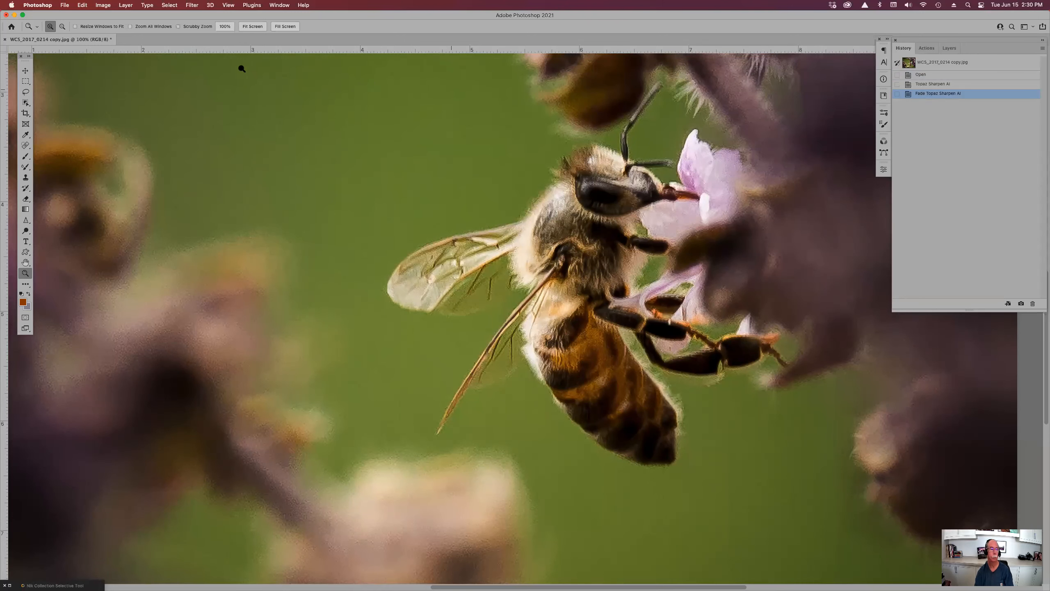
{"action": "left_click", "coordinate": [83, 5]}
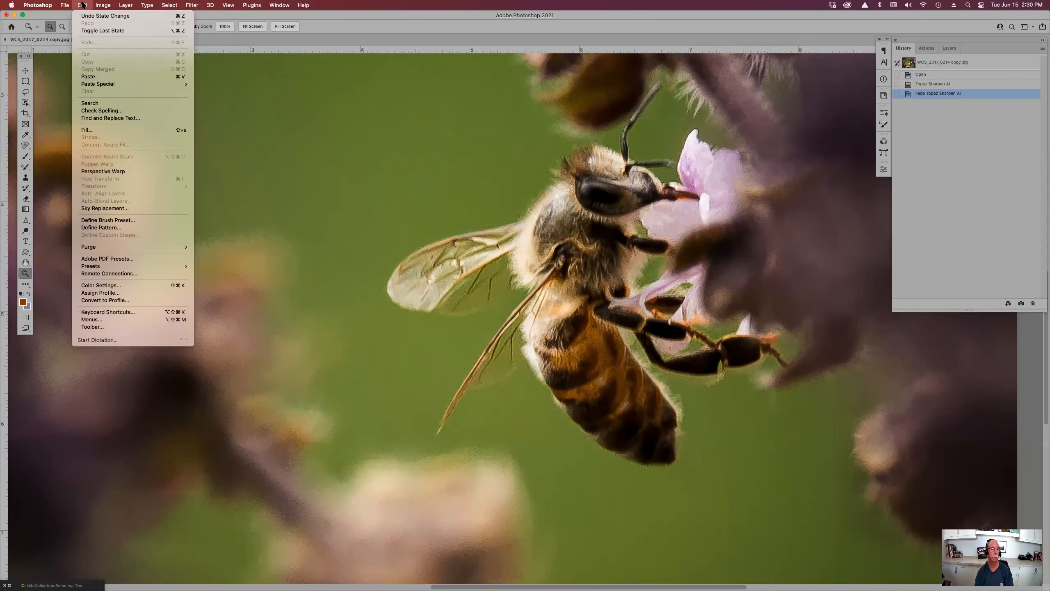
{"action": "left_click", "coordinate": [83, 5]}
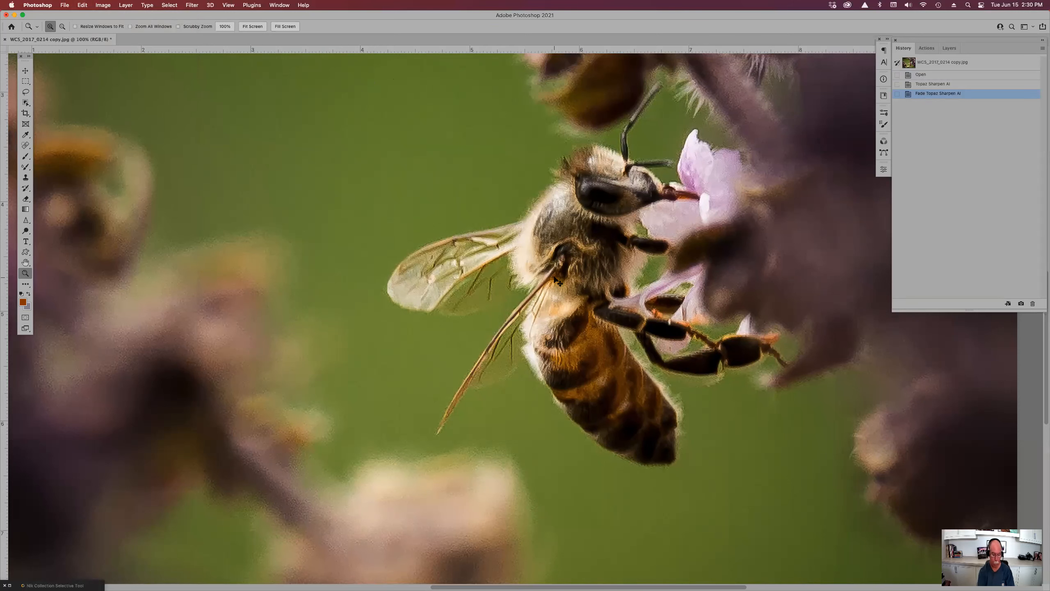
Fit the bee photo to the screen and close it without saving the changes.
{"action": "key", "text": "super+0"}
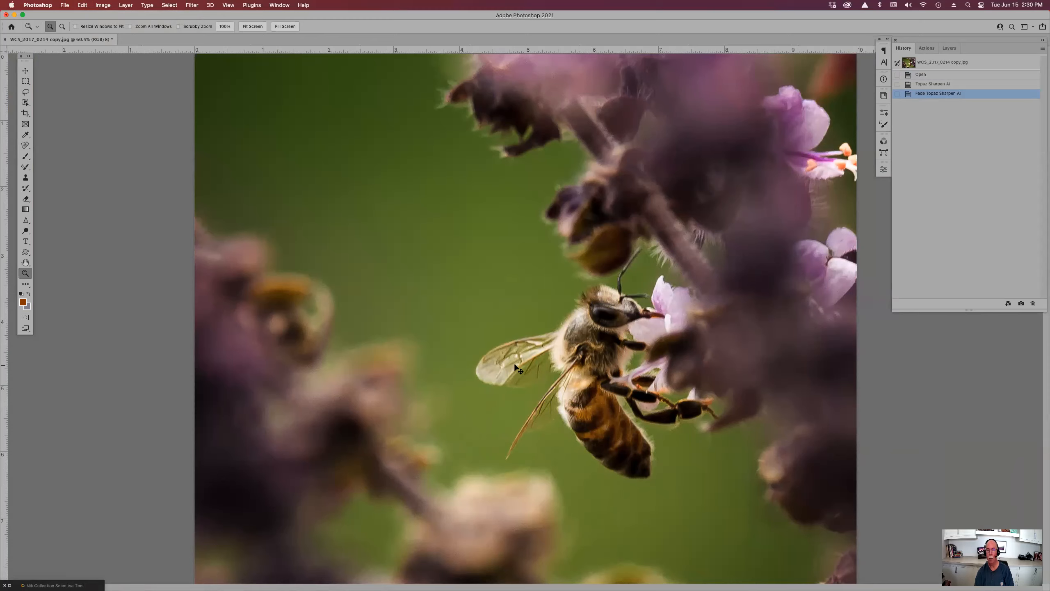
{"action": "key", "text": "super+w"}
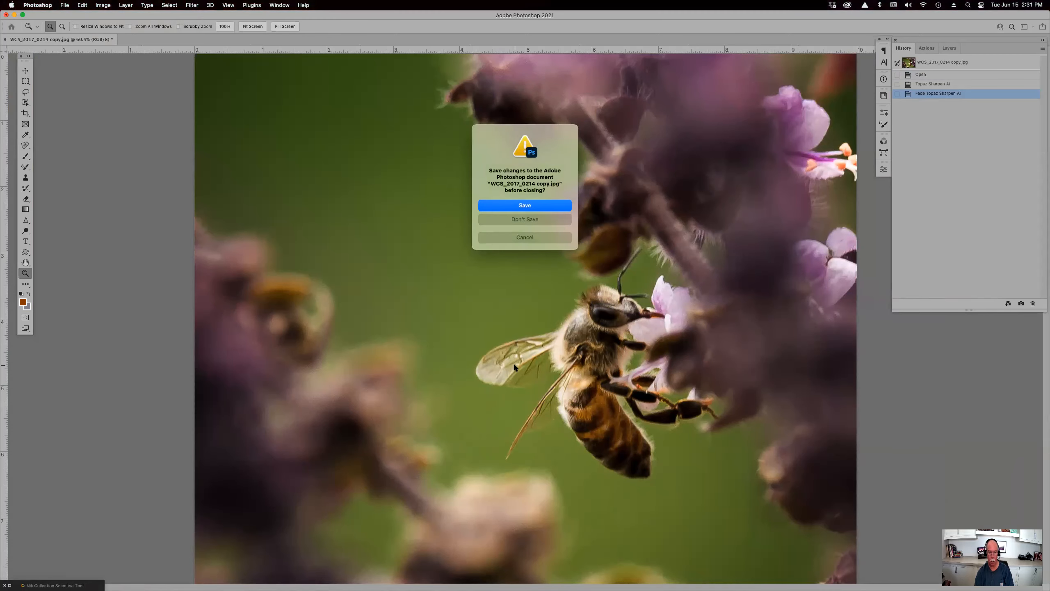
{"action": "key", "text": "super+d"}
Switch to Adobe Bridge and open Race Car.tif from the June 2021 folder in Photoshop.
{"action": "key", "text": "super+Tab"}
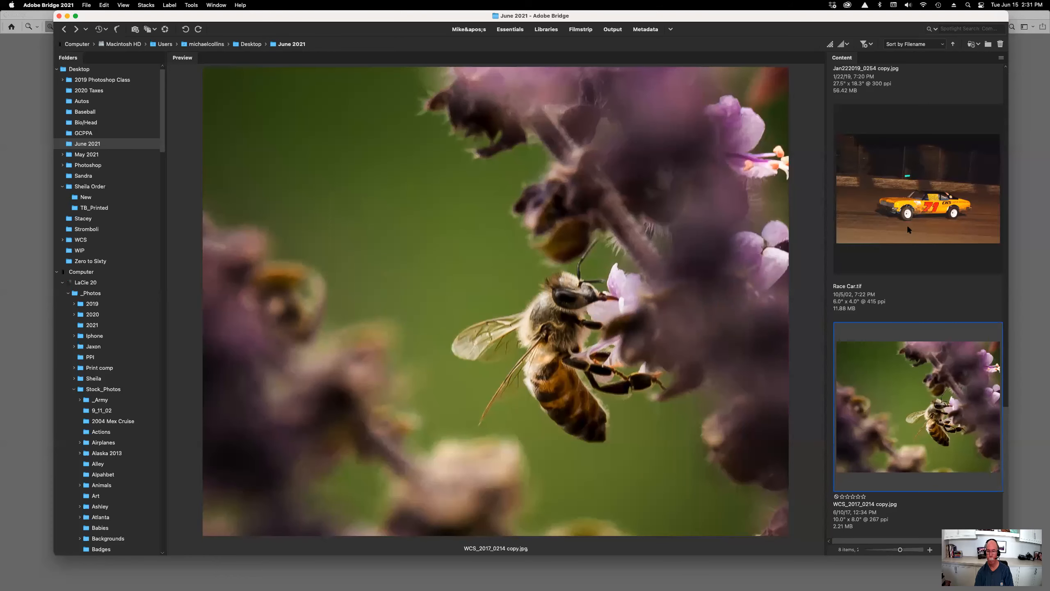
{"action": "left_click", "coordinate": [908, 229]}
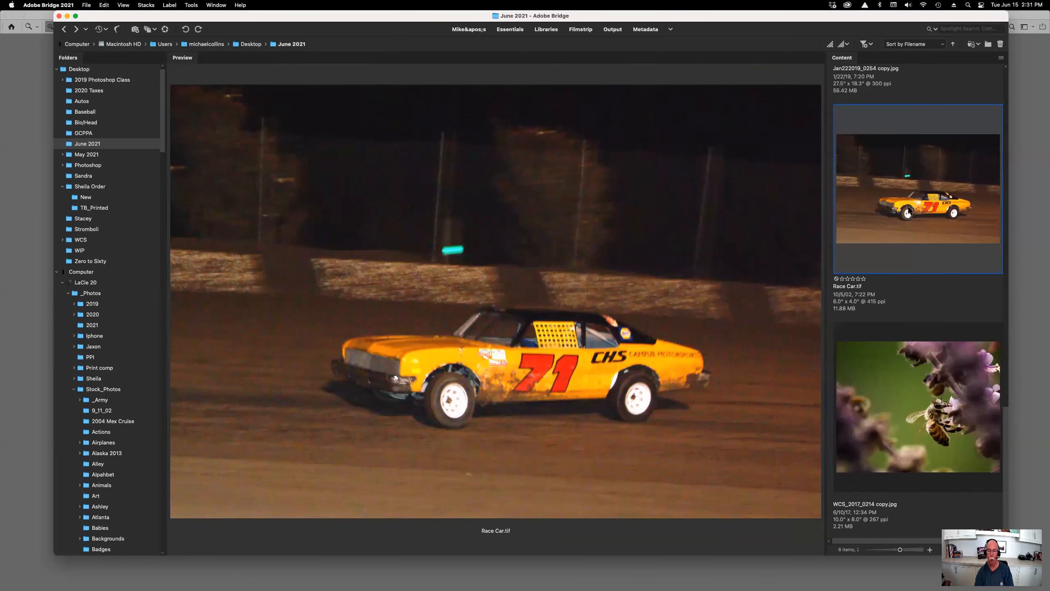
{"action": "double_click", "coordinate": [908, 205]}
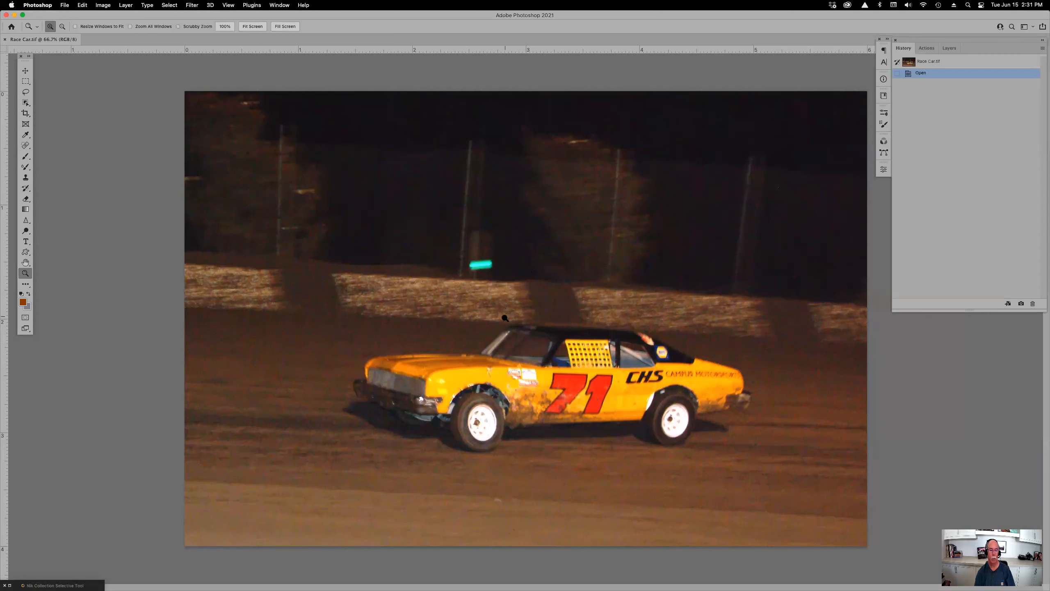
Apply Topaz DeNoise AI to the race car photo using Severe Noise, with Remove Noise 22 and Enhance Sharpness 80.
{"action": "left_click_drag", "start_coordinate": [417, 308], "coordinate": [539, 426]}
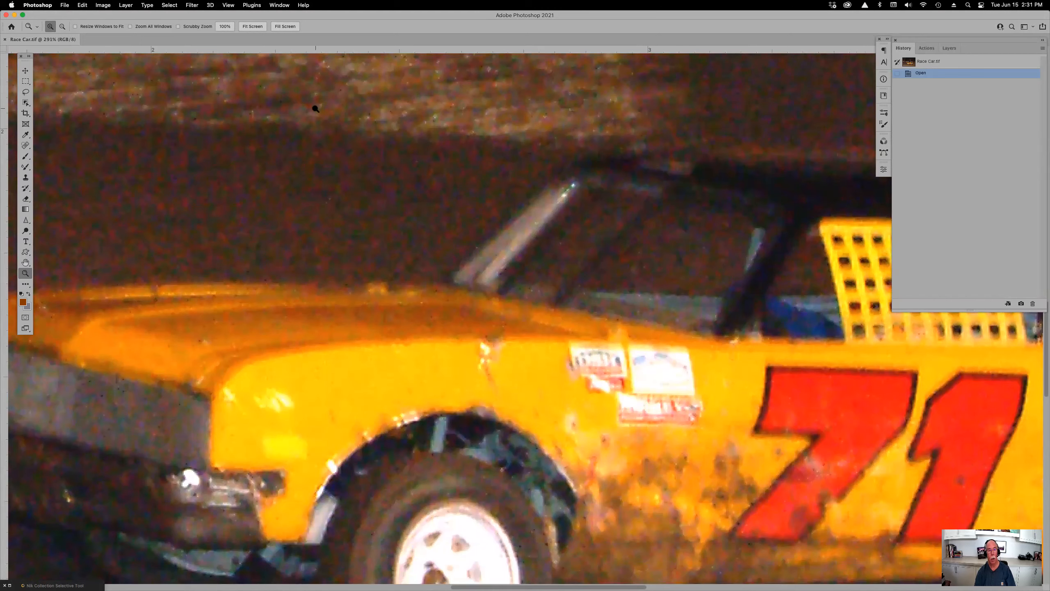
{"action": "left_click", "coordinate": [192, 5]}
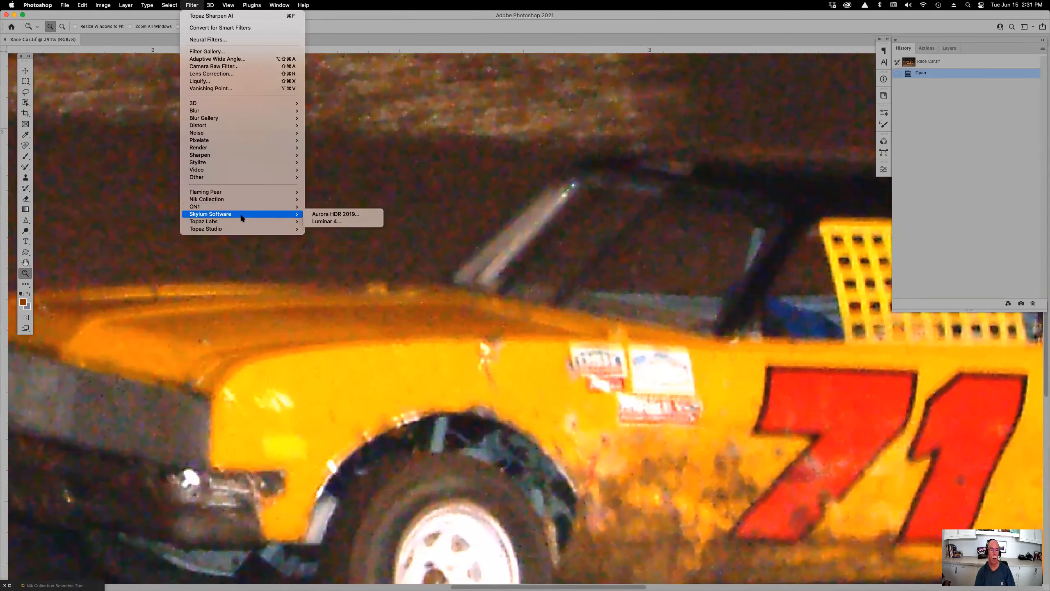
{"action": "mouse_move", "coordinate": [243, 221]}
{"action": "left_click", "coordinate": [327, 223]}
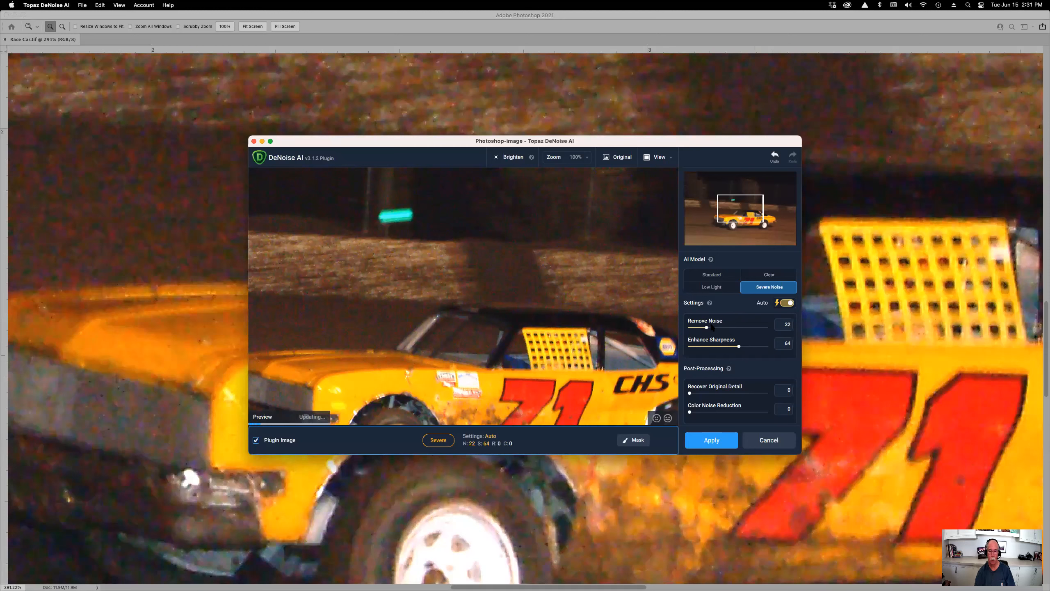
{"action": "left_click", "coordinate": [752, 347]}
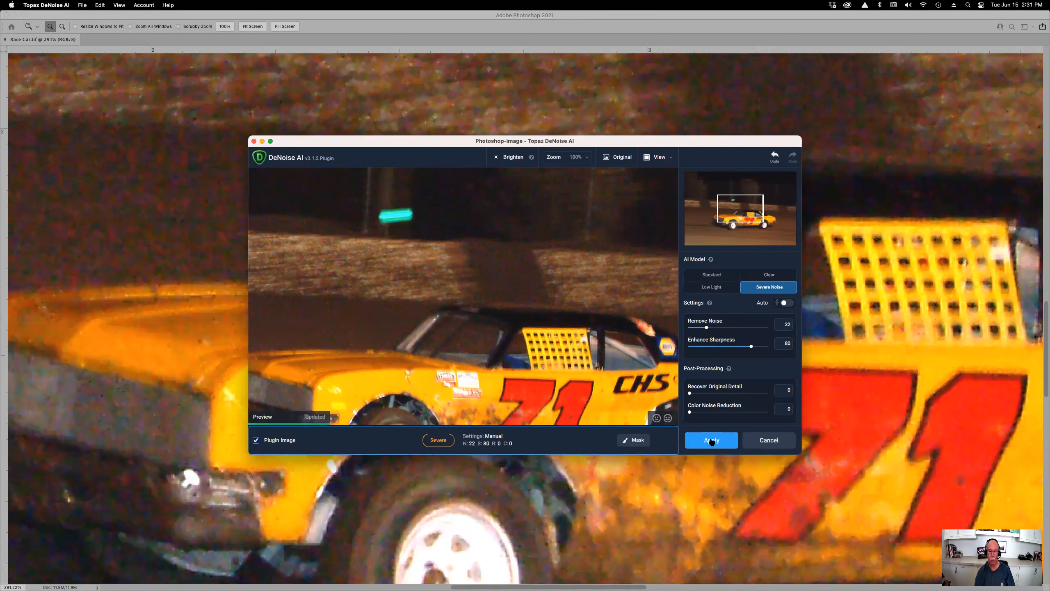
{"action": "left_click", "coordinate": [711, 441]}
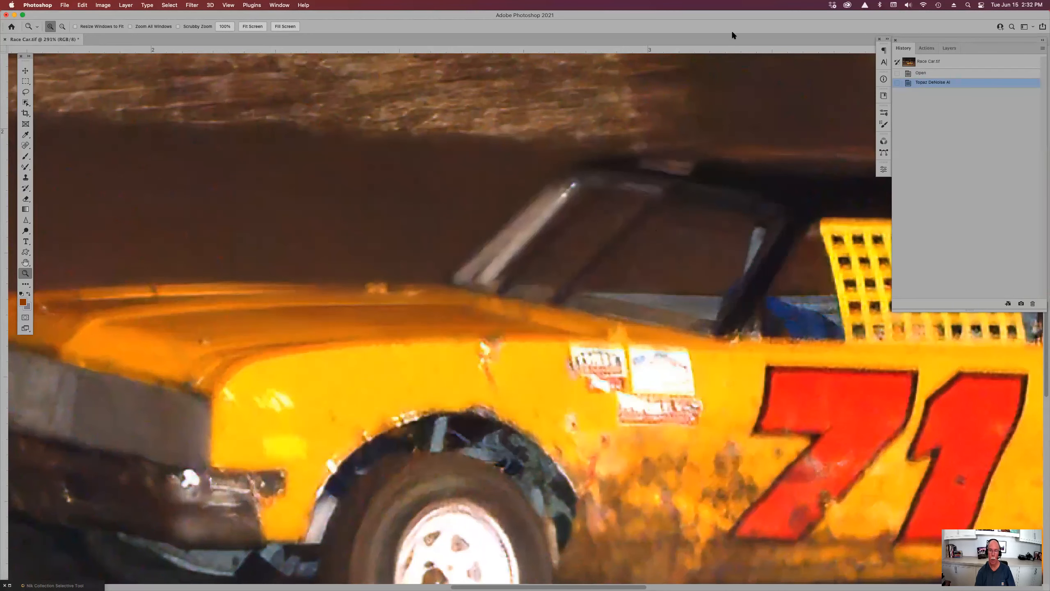
Compare the race car's Open and Topaz DeNoise AI history states at full view, 100% and 200%, ending on the denoised one.
{"action": "key", "text": "super+0"}
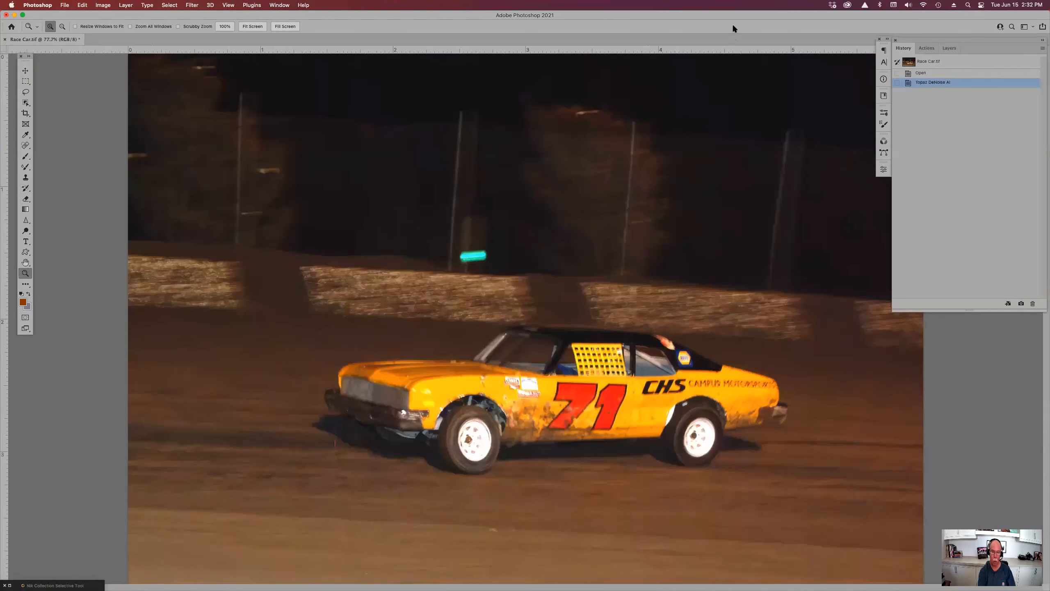
{"action": "left_click", "coordinate": [941, 73]}
{"action": "left_click", "coordinate": [943, 85]}
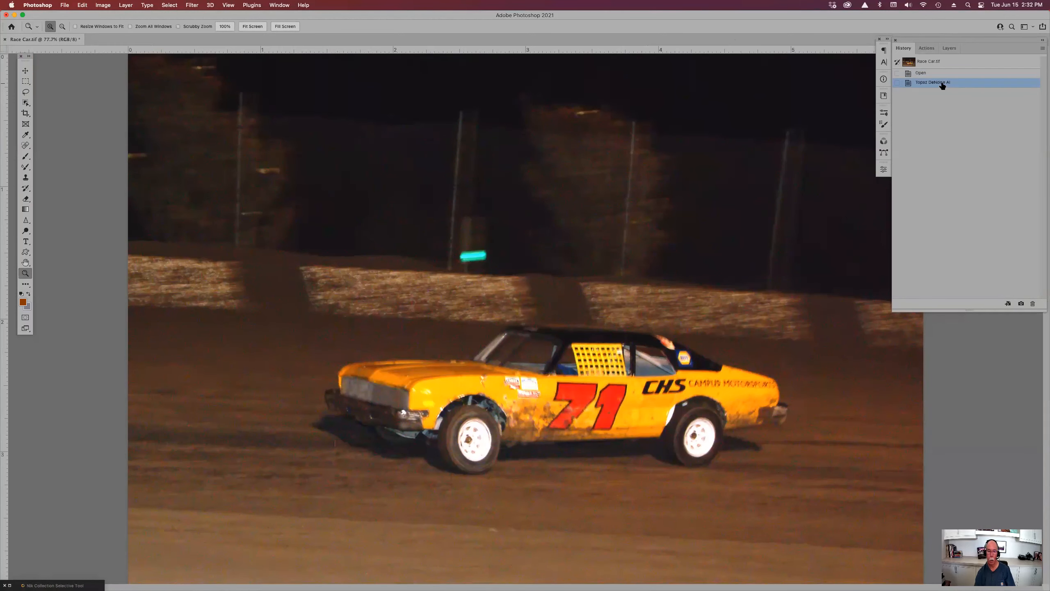
{"action": "left_click", "coordinate": [605, 386]}
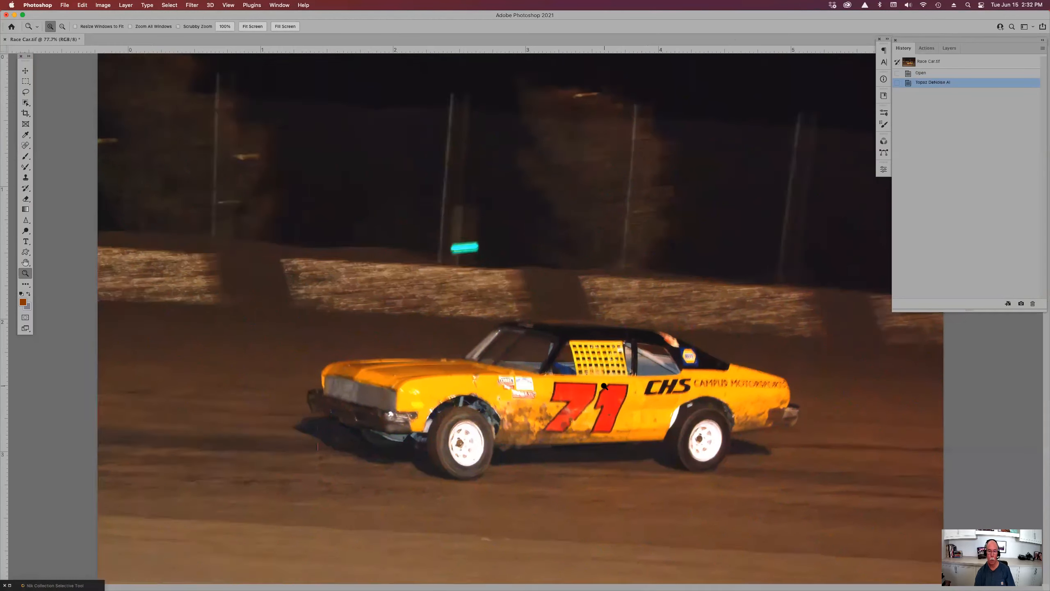
{"action": "left_click", "coordinate": [939, 74]}
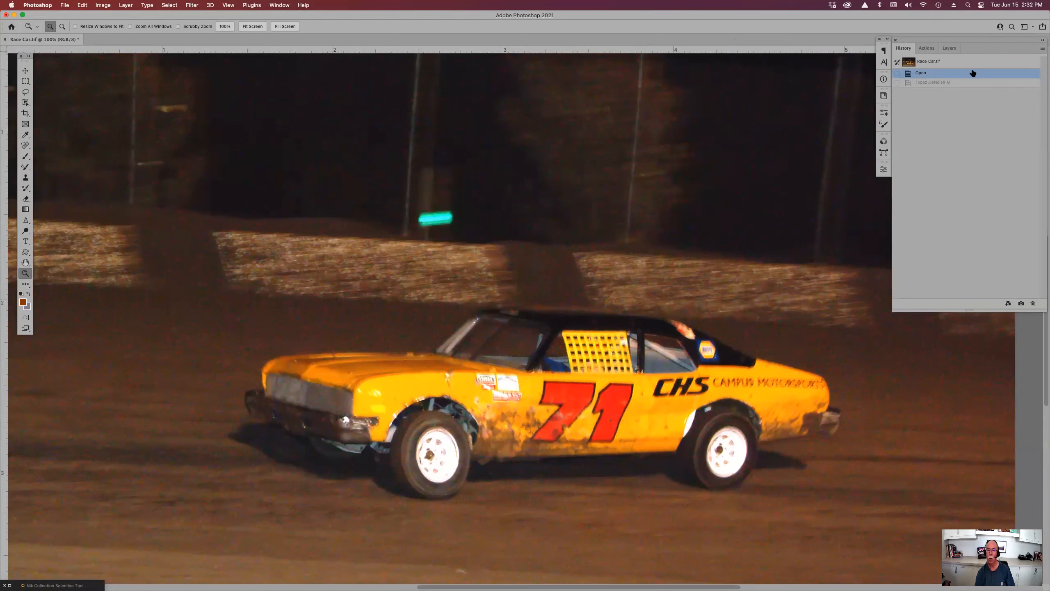
{"action": "left_click", "coordinate": [962, 85]}
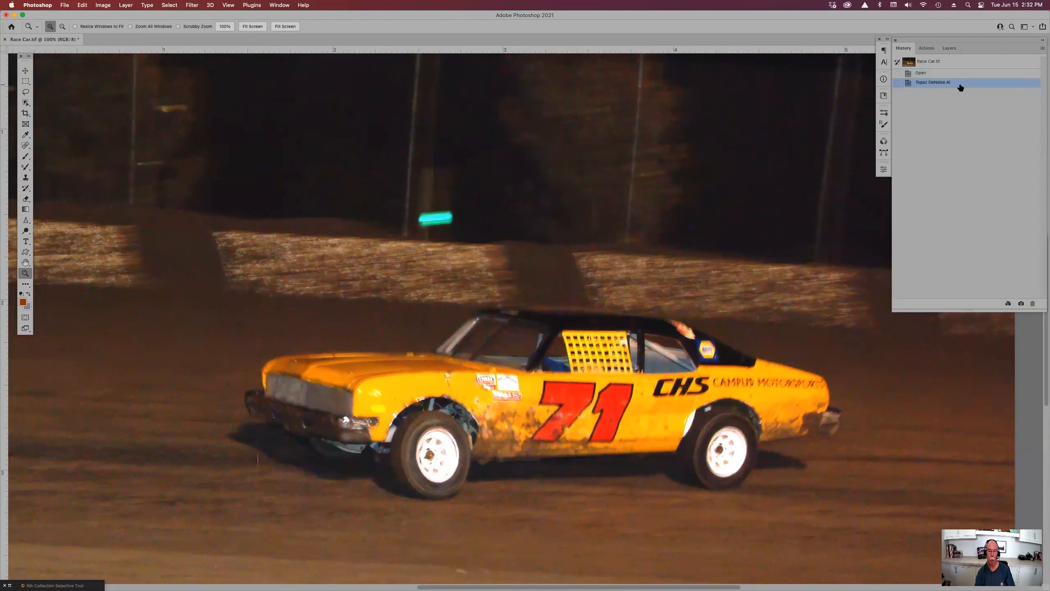
{"action": "left_click", "coordinate": [587, 388]}
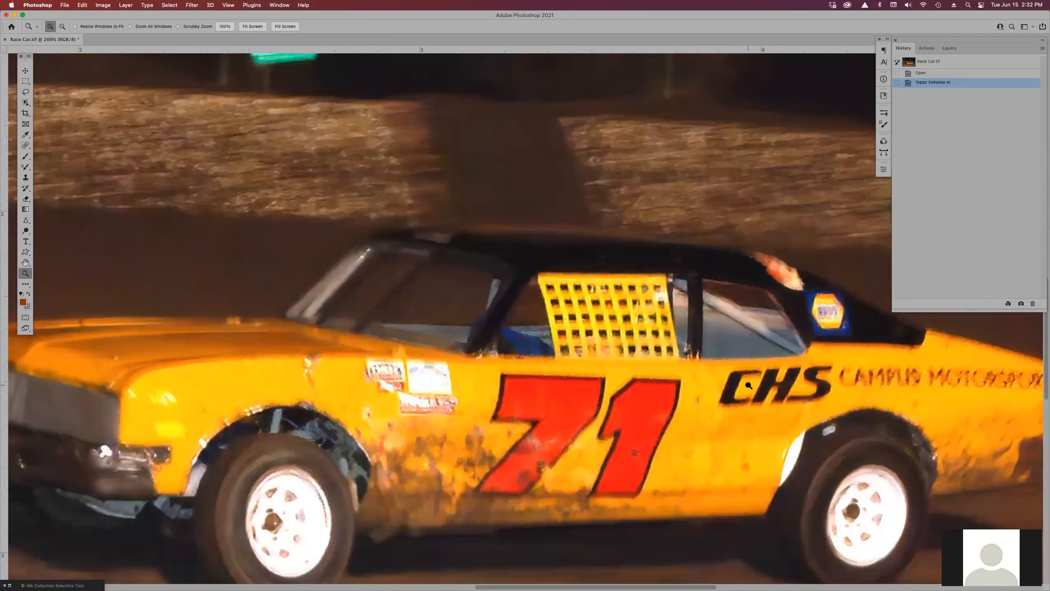
{"action": "scroll", "coordinate": [596, 401], "scroll_direction": "down", "scroll_amount": 4}
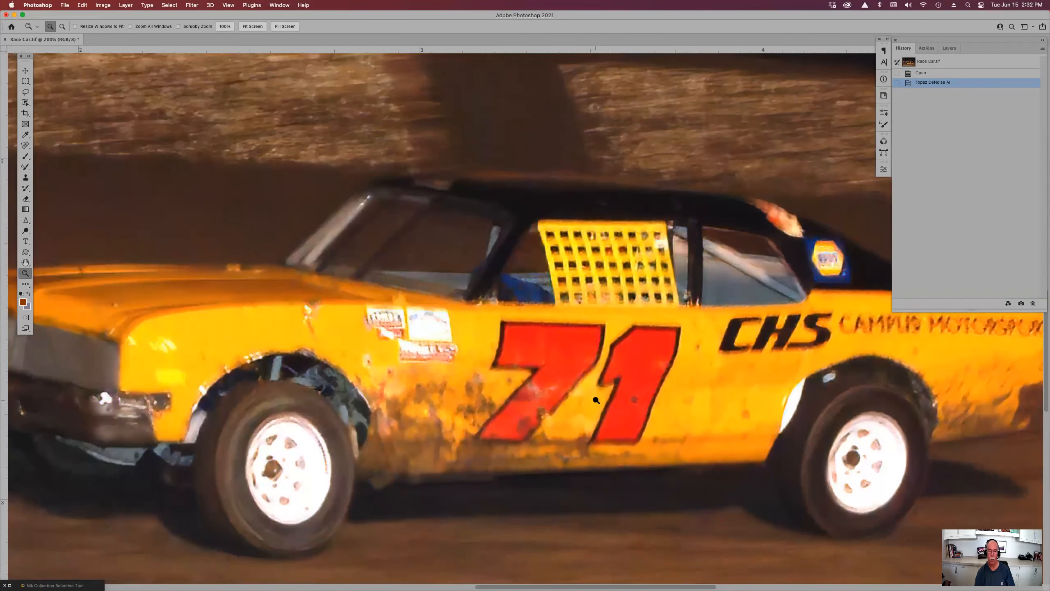
{"action": "scroll", "coordinate": [596, 398], "scroll_direction": "up", "scroll_amount": 5}
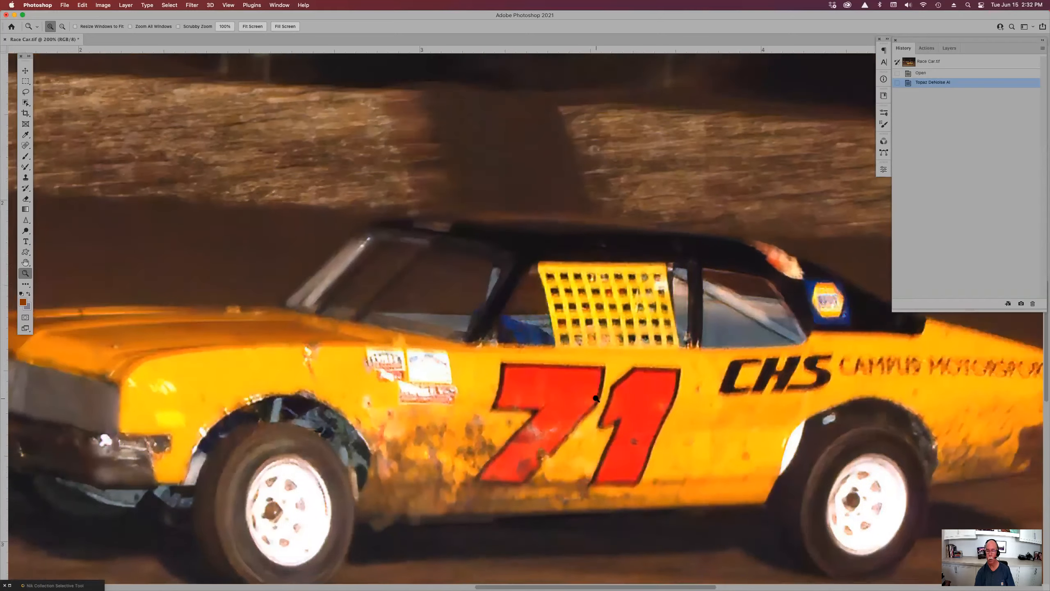
{"action": "left_click", "coordinate": [941, 73]}
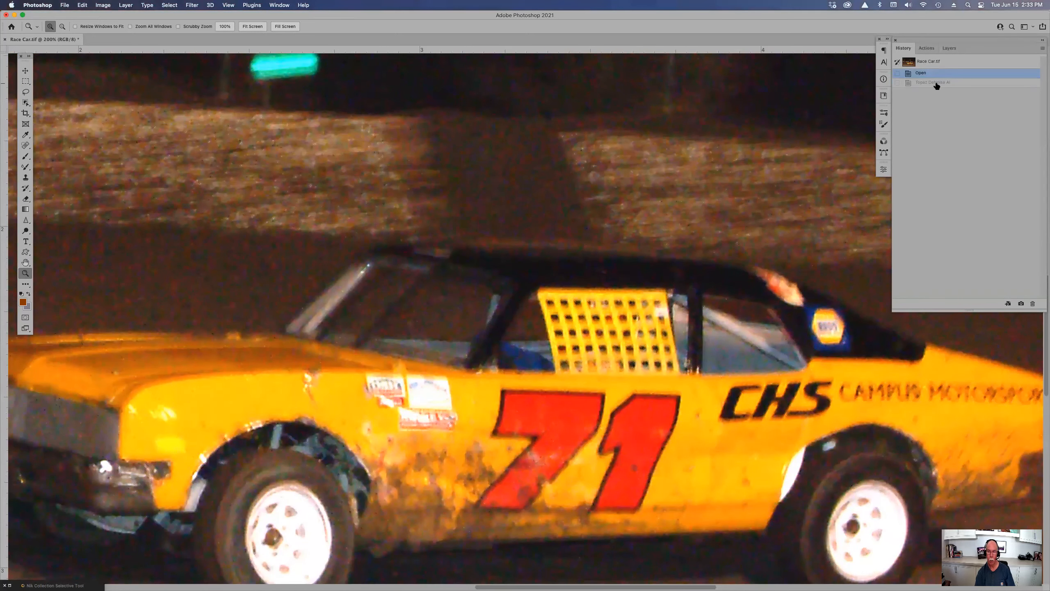
{"action": "left_click", "coordinate": [937, 83]}
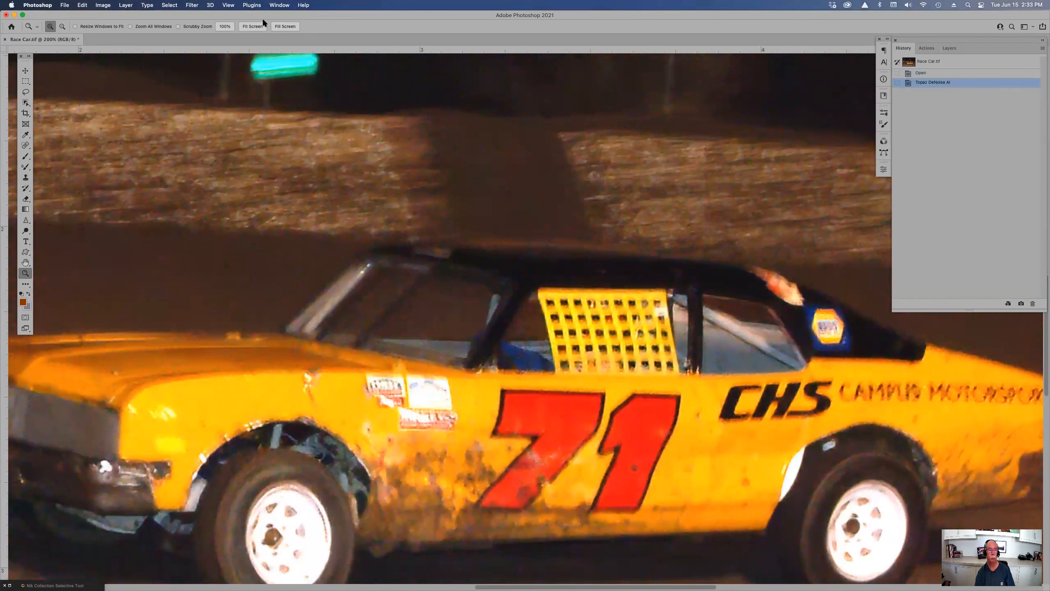
Apply Topaz Sharpen AI to the denoised race car using Too Soft, Normal, with Remove Blur 68 and Suppress Noise 66.
{"action": "left_click", "coordinate": [192, 5]}
{"action": "mouse_move", "coordinate": [252, 222]}
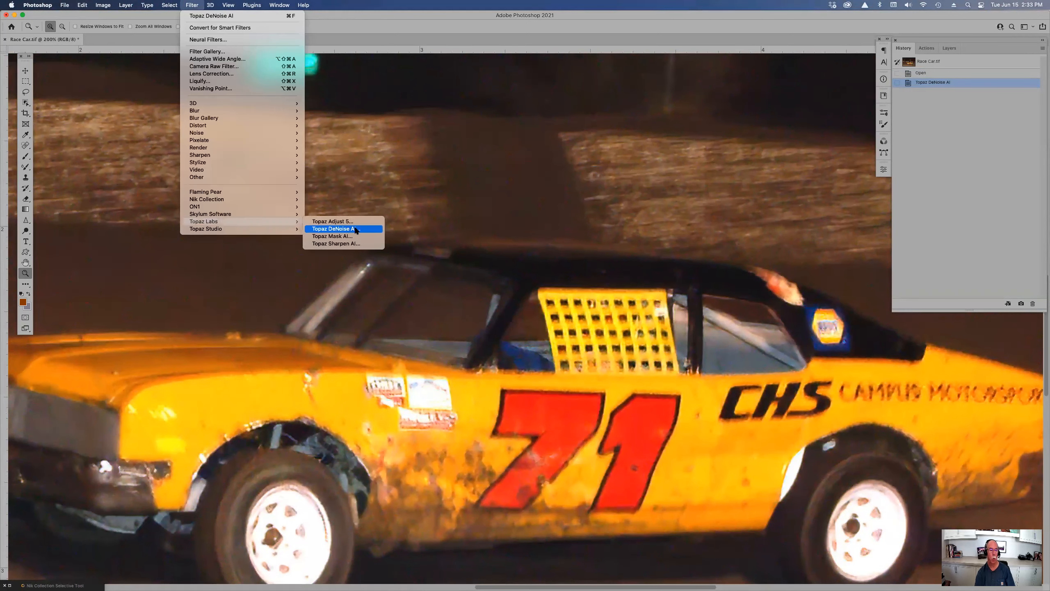
{"action": "left_click", "coordinate": [356, 244]}
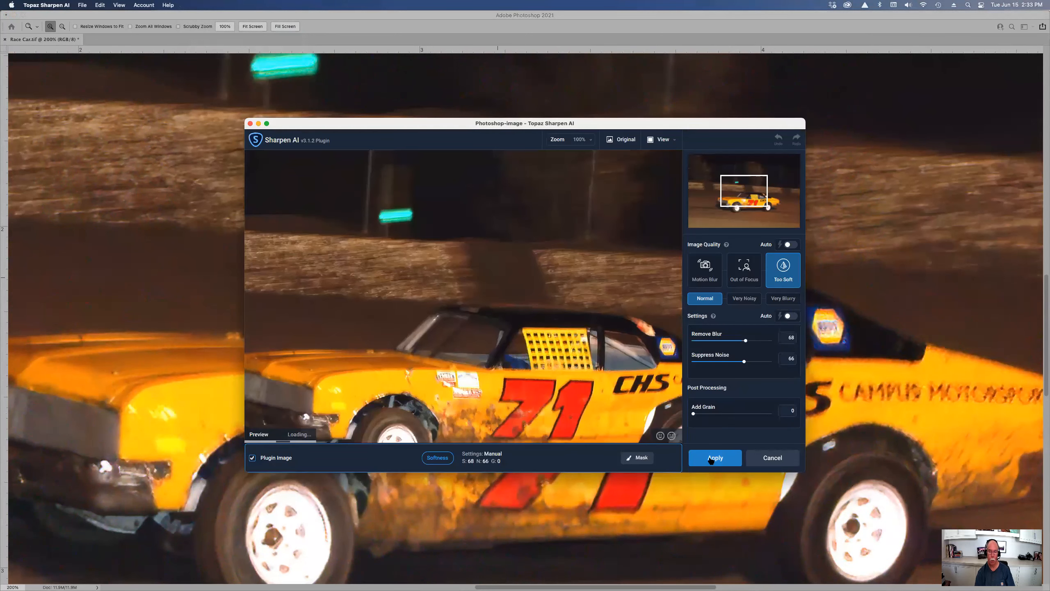
{"action": "left_click", "coordinate": [711, 459]}
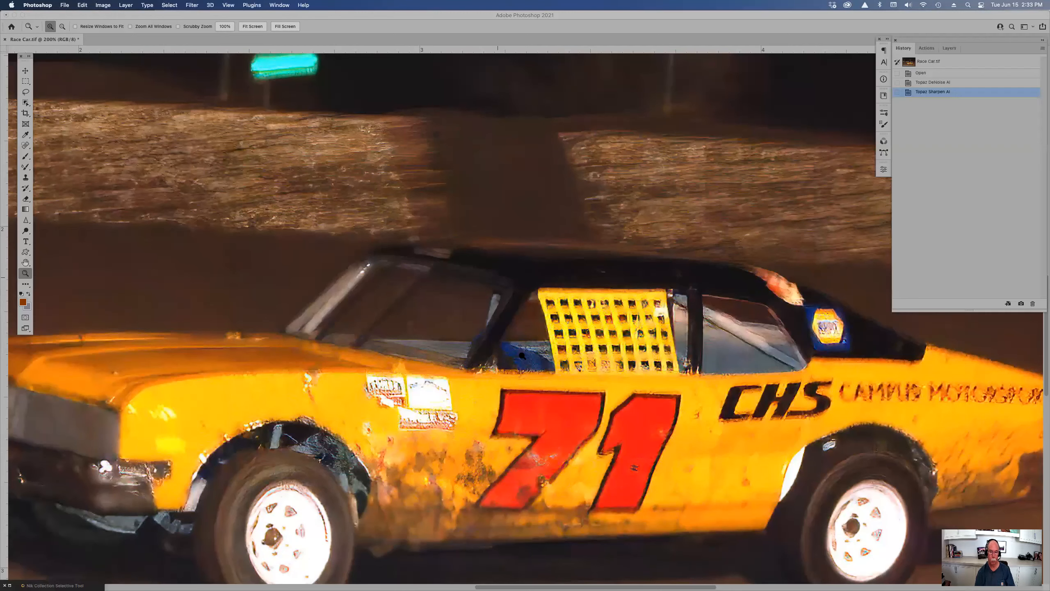
Compare the race car's Topaz DeNoise AI and Topaz Sharpen AI history states close up and at full view, ending on the sharpened one.
{"action": "left_click", "coordinate": [943, 83]}
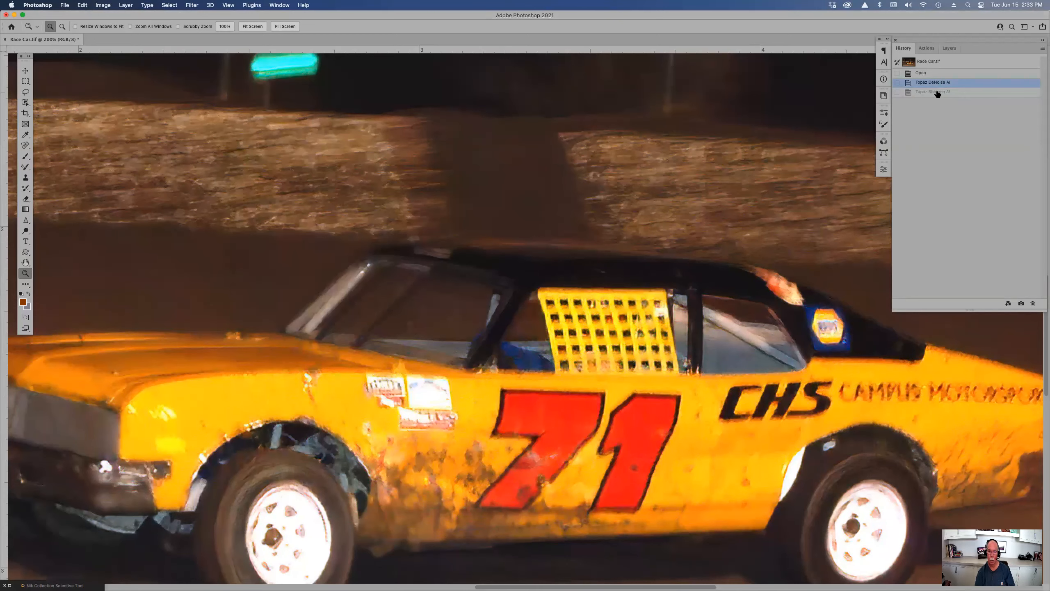
{"action": "left_click", "coordinate": [938, 92]}
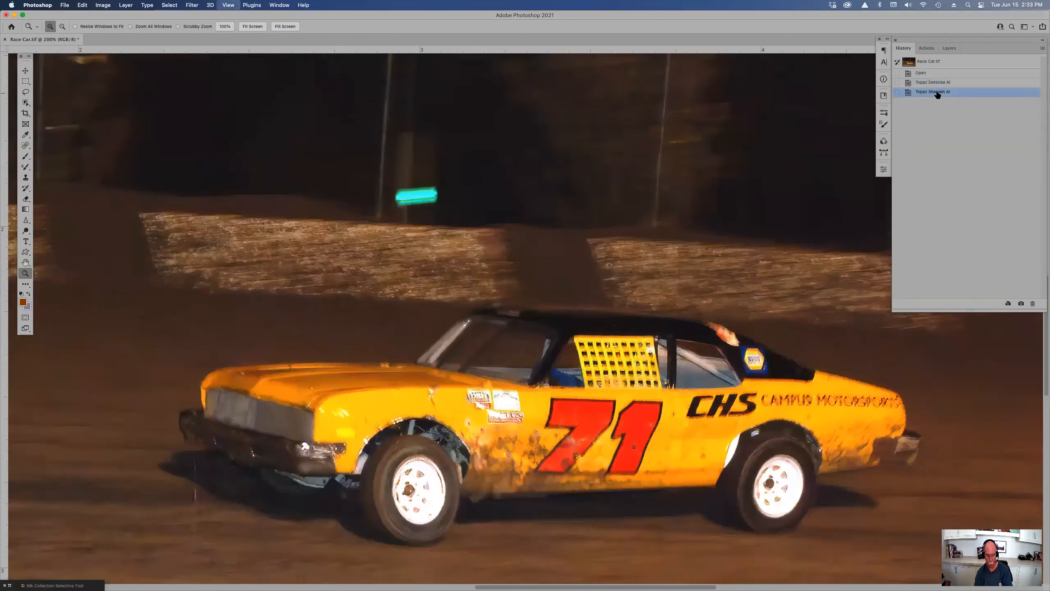
{"action": "key", "text": "super+0"}
{"action": "left_click", "coordinate": [938, 83]}
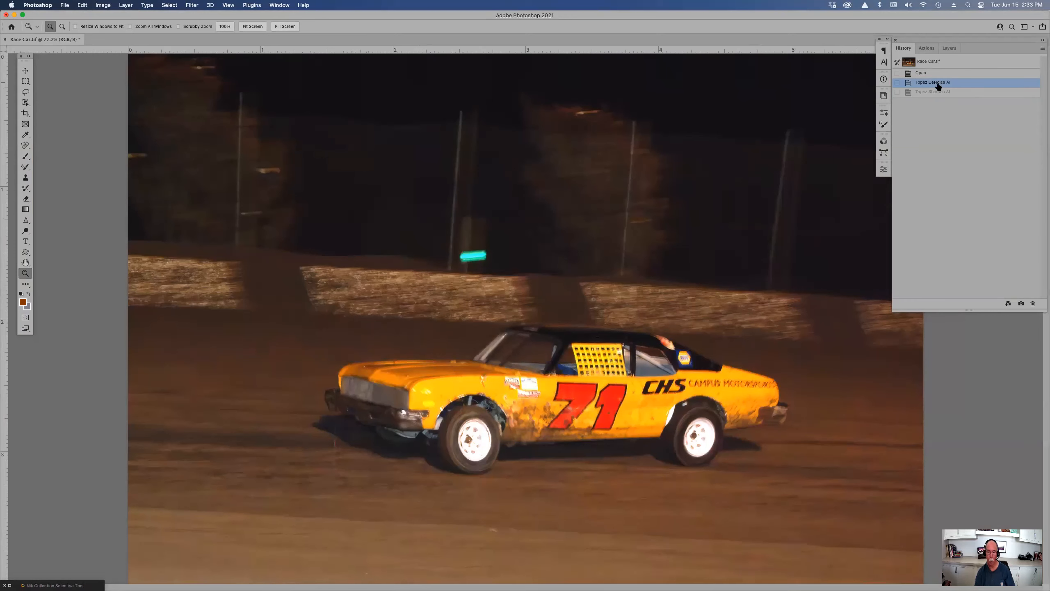
{"action": "left_click", "coordinate": [937, 92]}
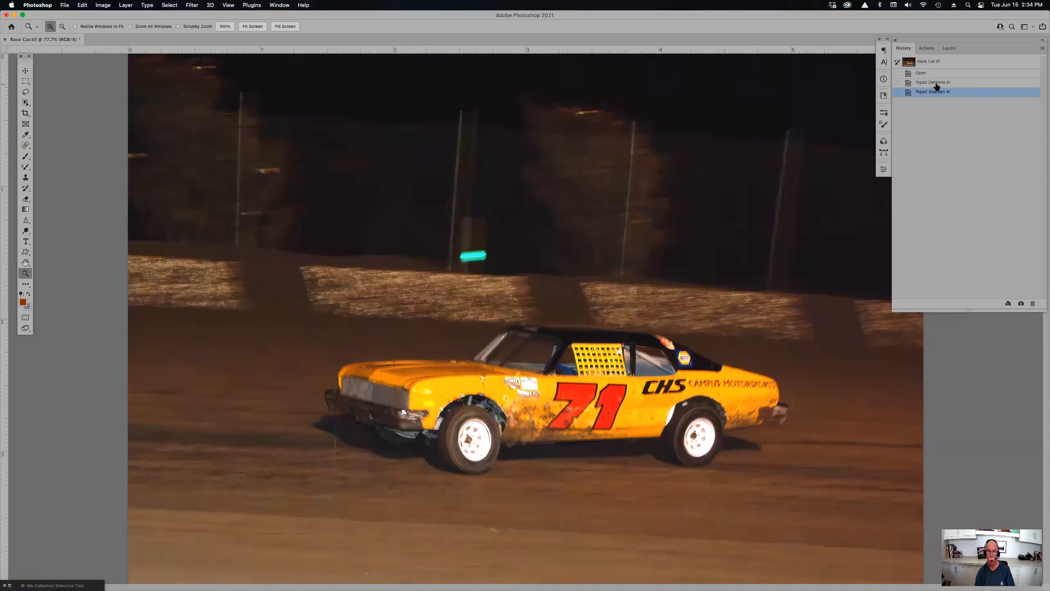
{"action": "left_click", "coordinate": [937, 82]}
{"action": "left_click", "coordinate": [938, 92]}
Open the already sharpened race car photo in Topaz Sharpen AI and show its previews in Comparison View.
{"action": "left_click", "coordinate": [195, 5]}
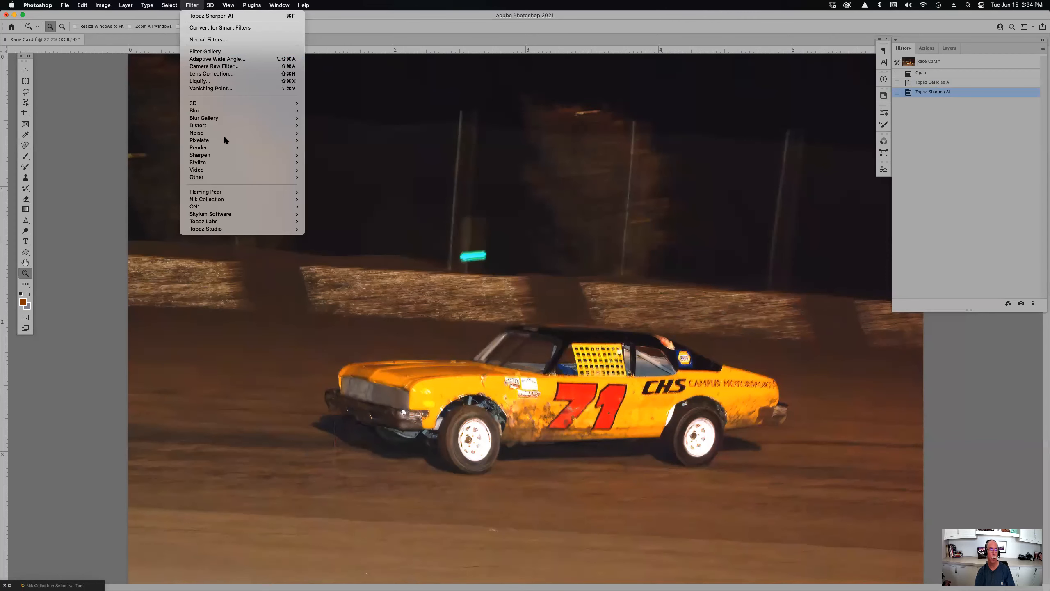
{"action": "mouse_move", "coordinate": [244, 226]}
{"action": "left_click", "coordinate": [338, 245]}
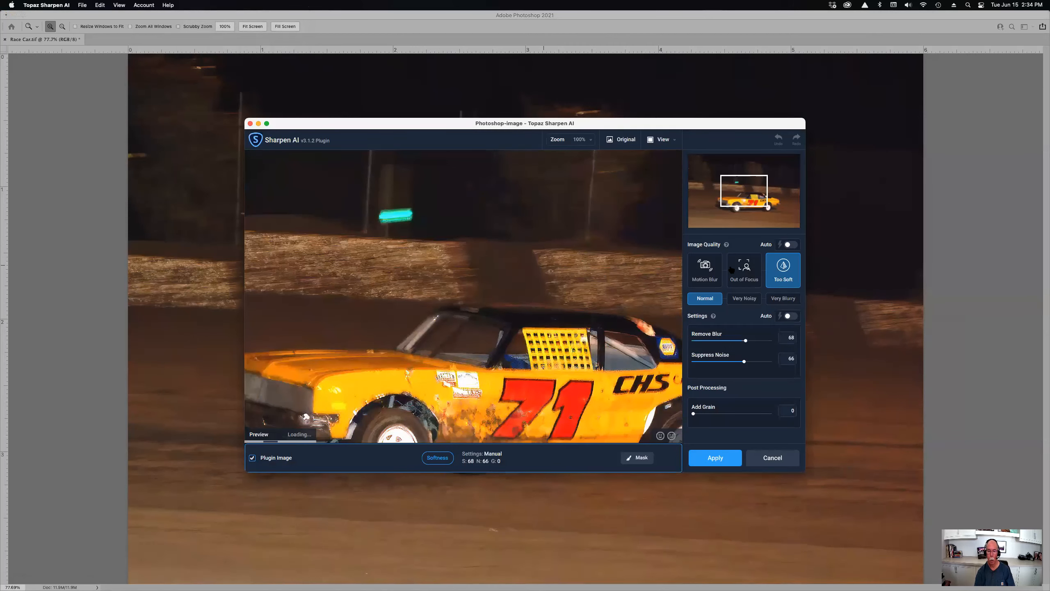
{"action": "left_click", "coordinate": [658, 140]}
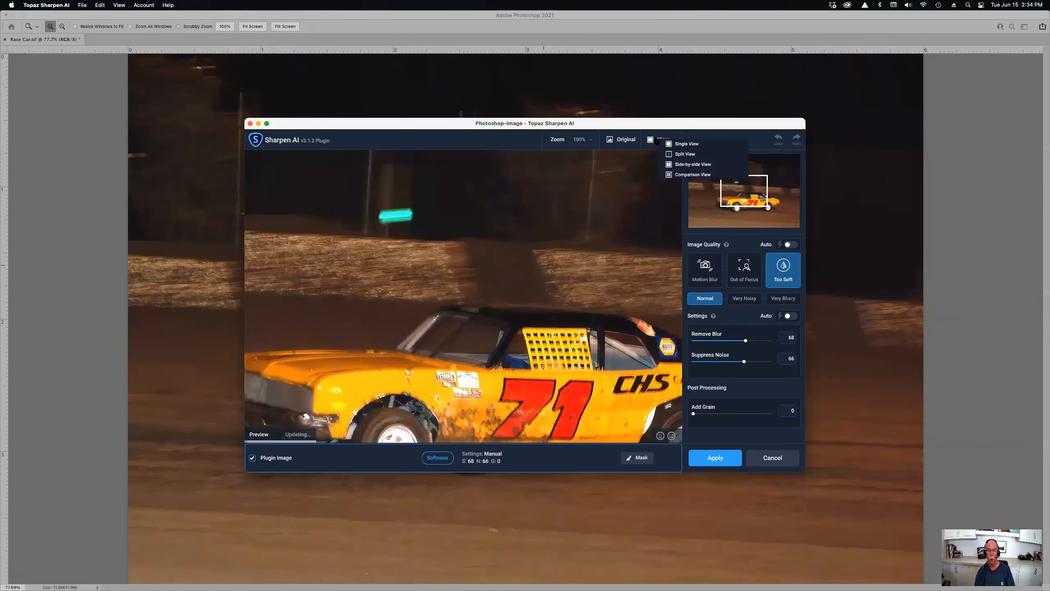
{"action": "left_click", "coordinate": [681, 175]}
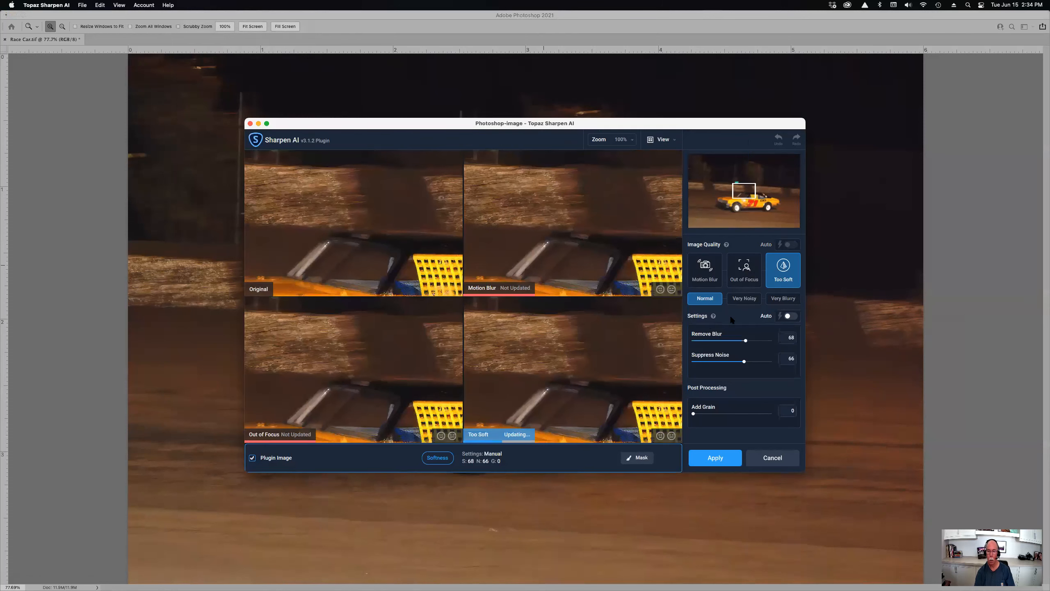
Apply Topaz Sharpen AI to the race car using Motion Blur, Very Blurry, with Remove Blur 50 and Suppress Noise 70.
{"action": "left_click", "coordinate": [749, 302]}
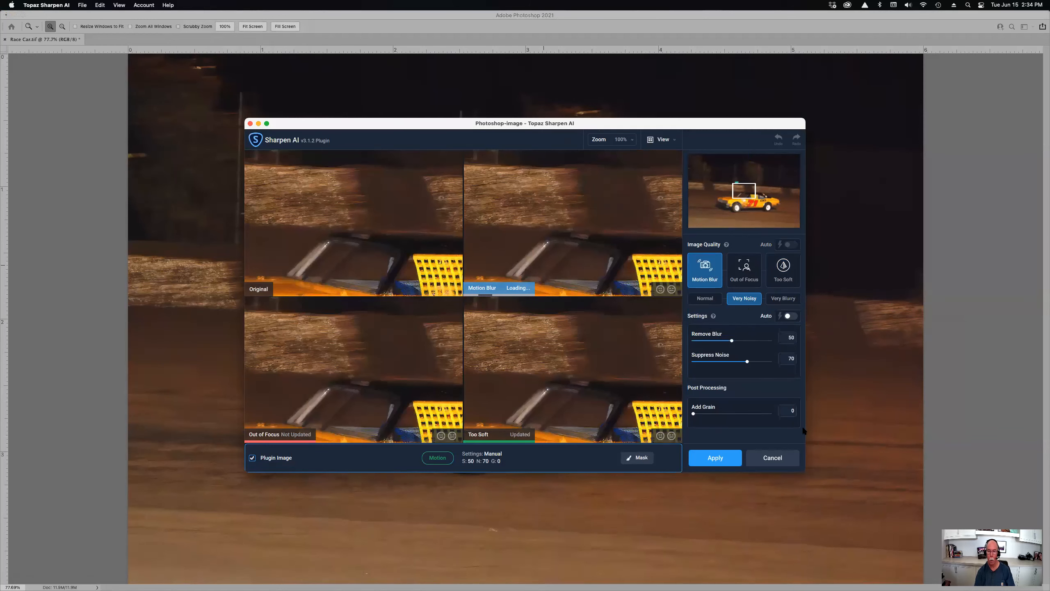
{"action": "left_click_drag", "start_coordinate": [802, 467], "coordinate": [837, 519]}
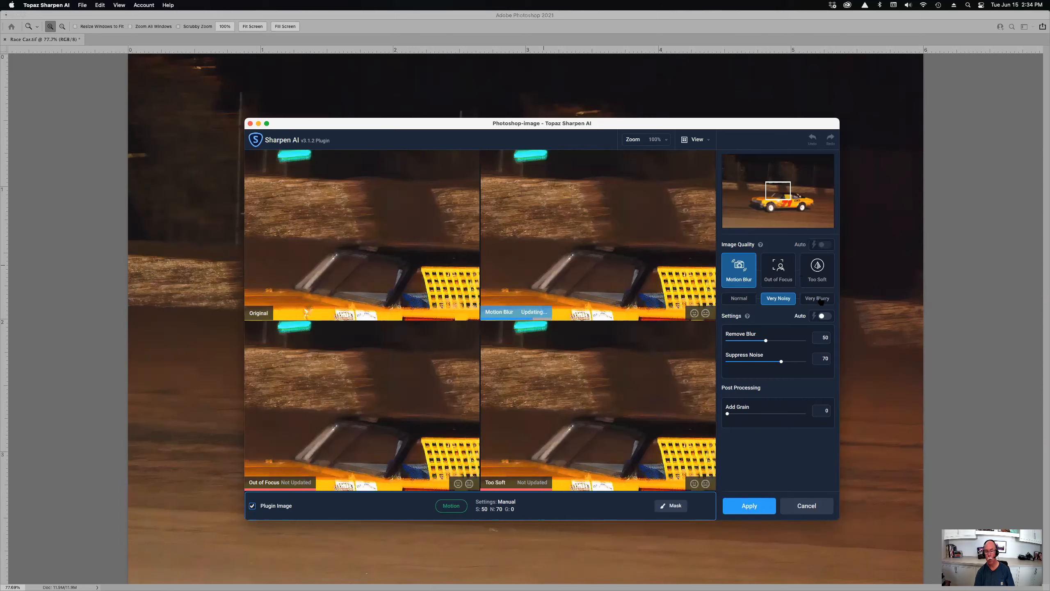
{"action": "scroll", "coordinate": [666, 275], "scroll_direction": "down", "scroll_amount": 3}
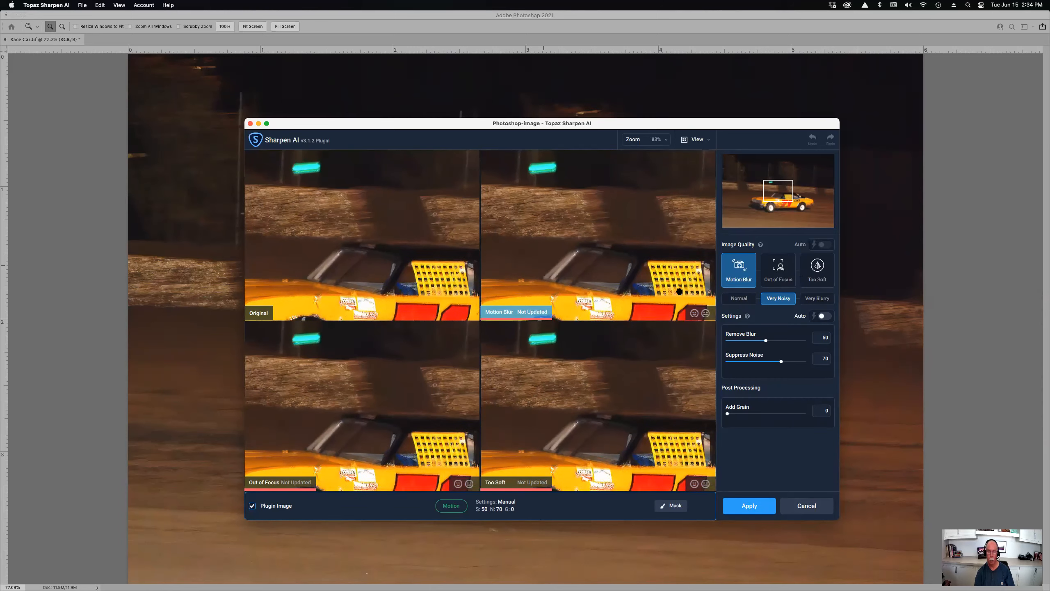
{"action": "scroll", "coordinate": [667, 275], "scroll_direction": "down", "scroll_amount": 4}
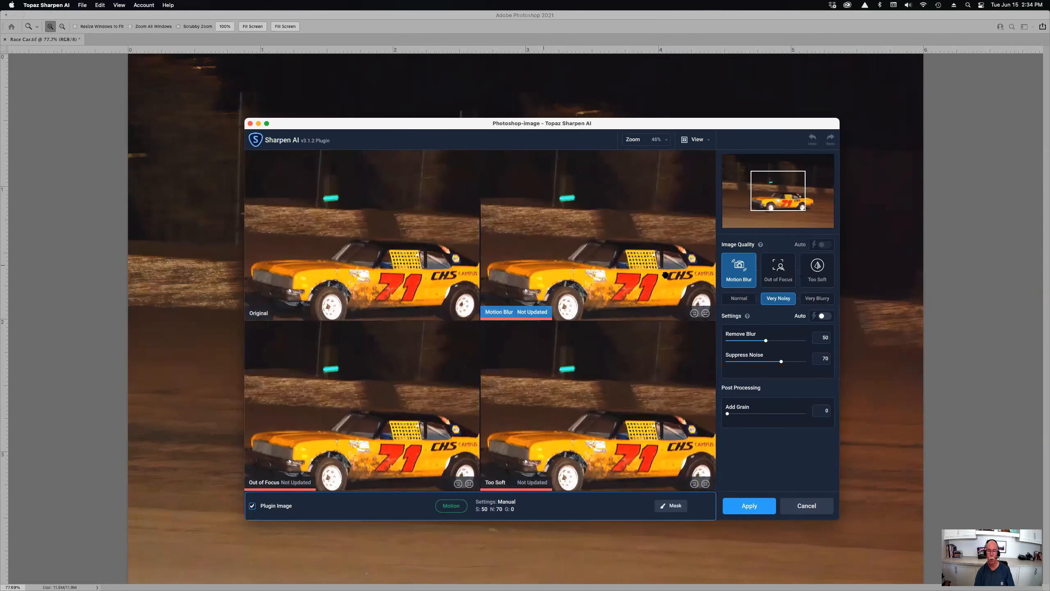
{"action": "scroll", "coordinate": [667, 275], "scroll_direction": "down", "scroll_amount": 1}
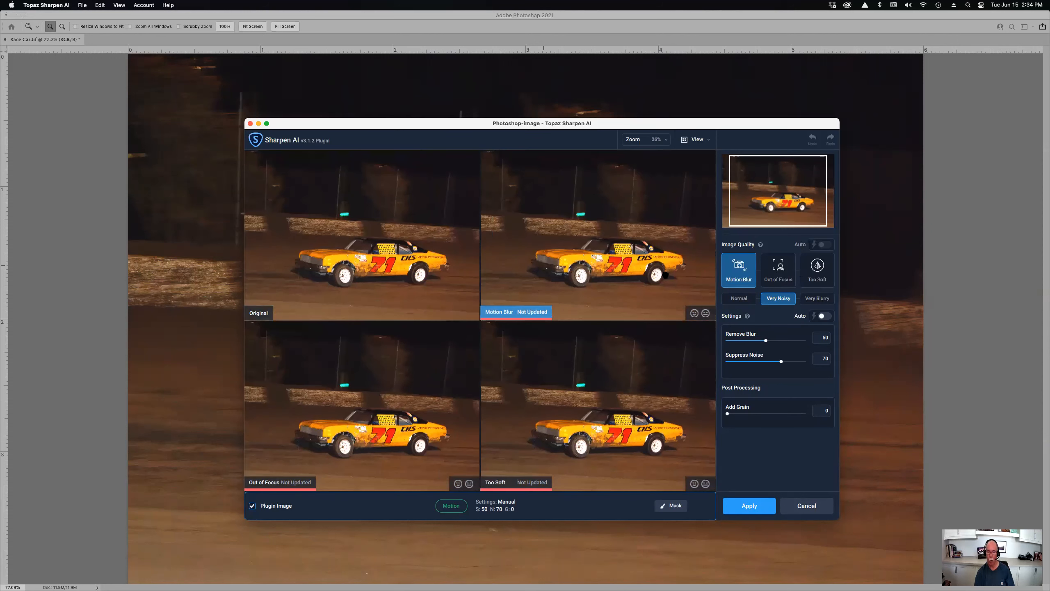
{"action": "scroll", "coordinate": [667, 275], "scroll_direction": "up", "scroll_amount": 2}
{"action": "scroll", "coordinate": [665, 275], "scroll_direction": "down", "scroll_amount": 1}
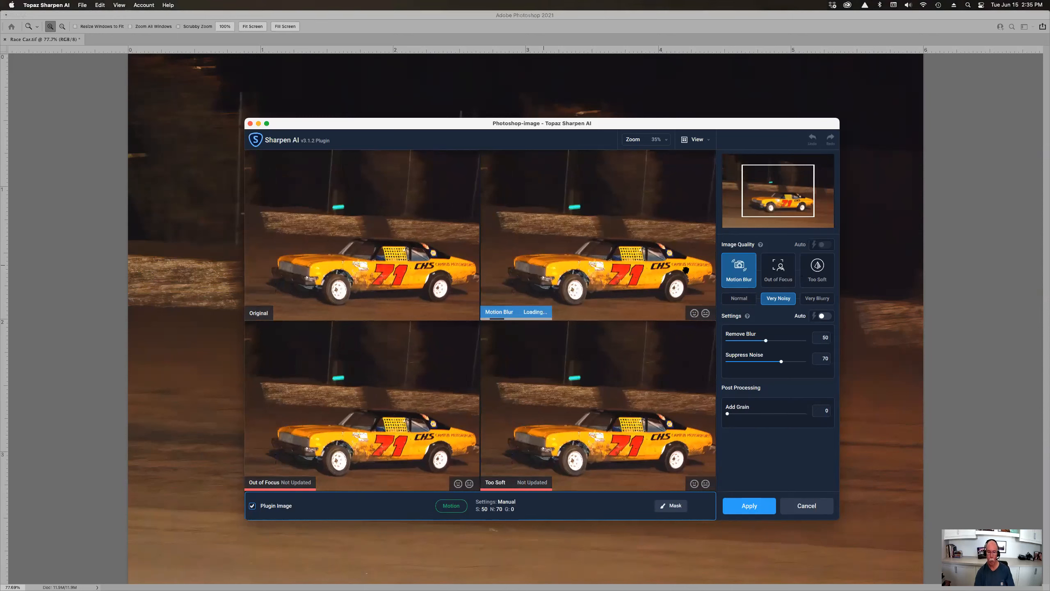
{"action": "left_click", "coordinate": [819, 299]}
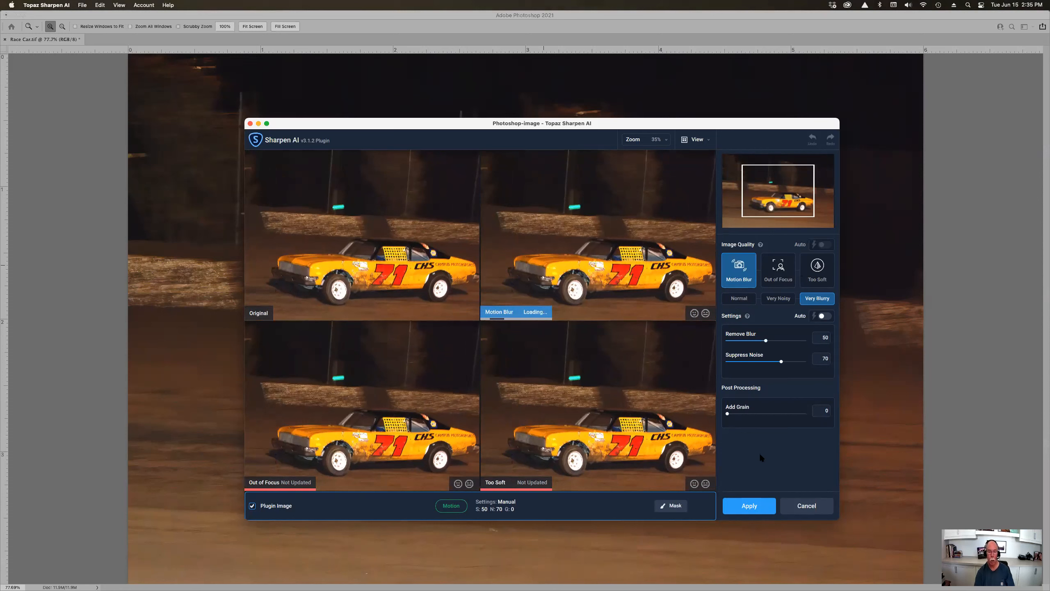
{"action": "left_click", "coordinate": [749, 505]}
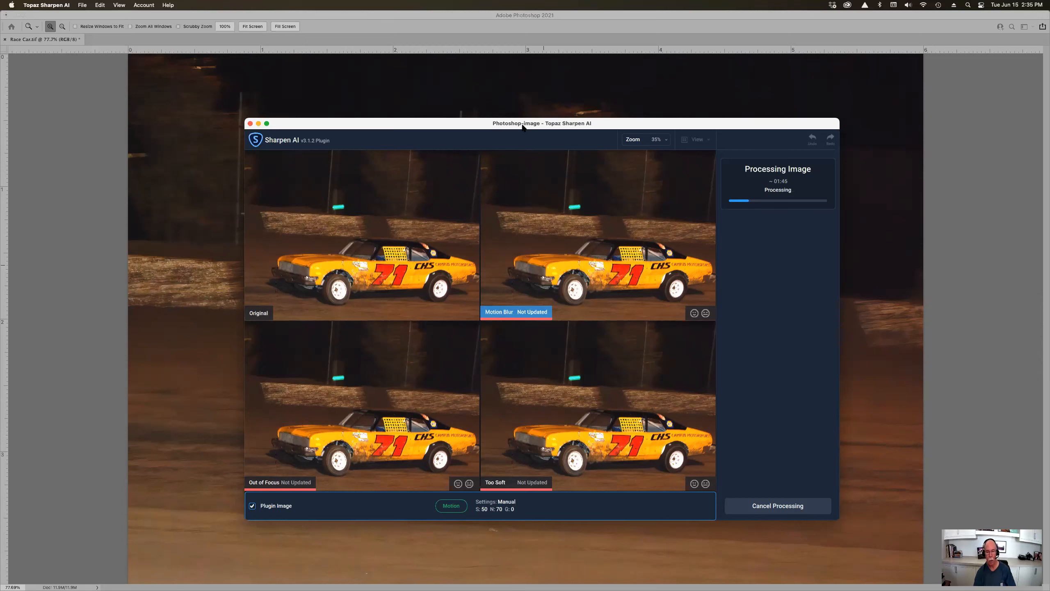
View the installed Photoshop versions in Creative Cloud, then close its window.
{"action": "mouse_move", "coordinate": [594, 586]}
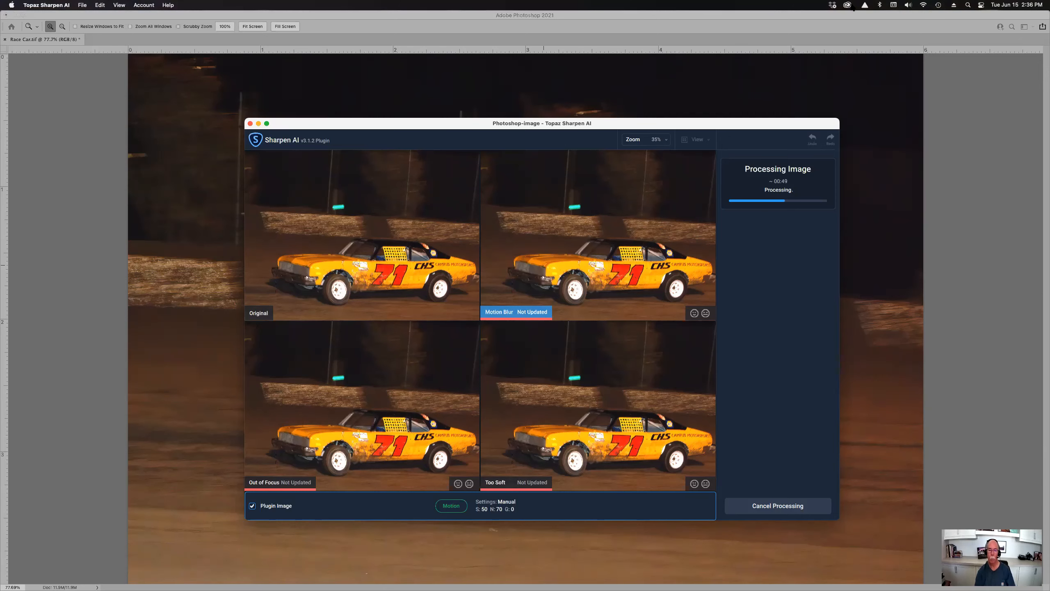
{"action": "left_click", "coordinate": [850, 5]}
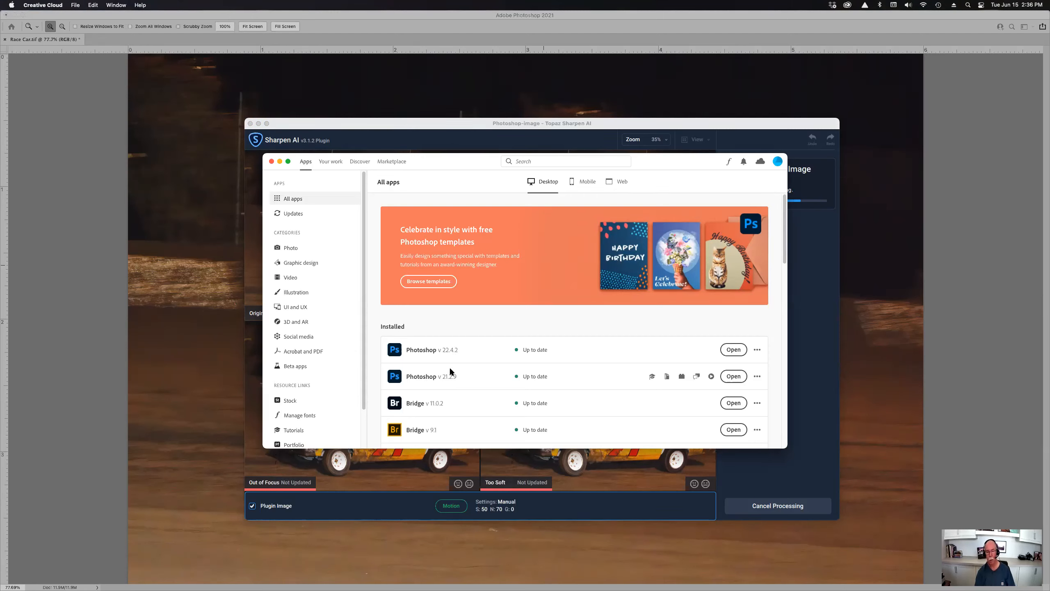
{"action": "left_click", "coordinate": [272, 162]}
In Finder, open the Presets folder of Adobe Photoshop 2020 in Applications.
{"action": "mouse_move", "coordinate": [286, 574]}
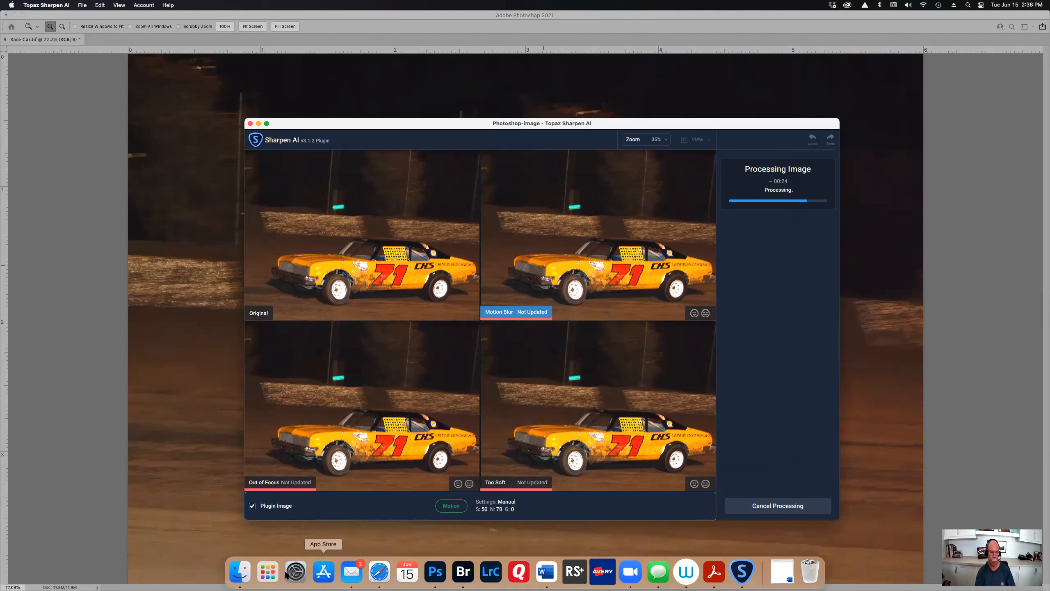
{"action": "left_click", "coordinate": [254, 573]}
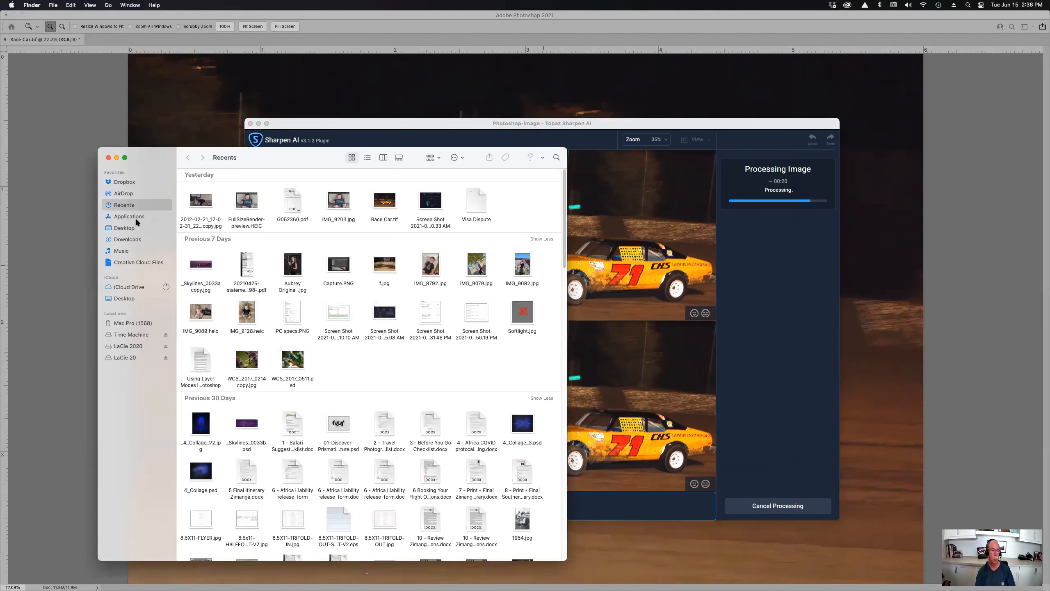
{"action": "left_click", "coordinate": [128, 216]}
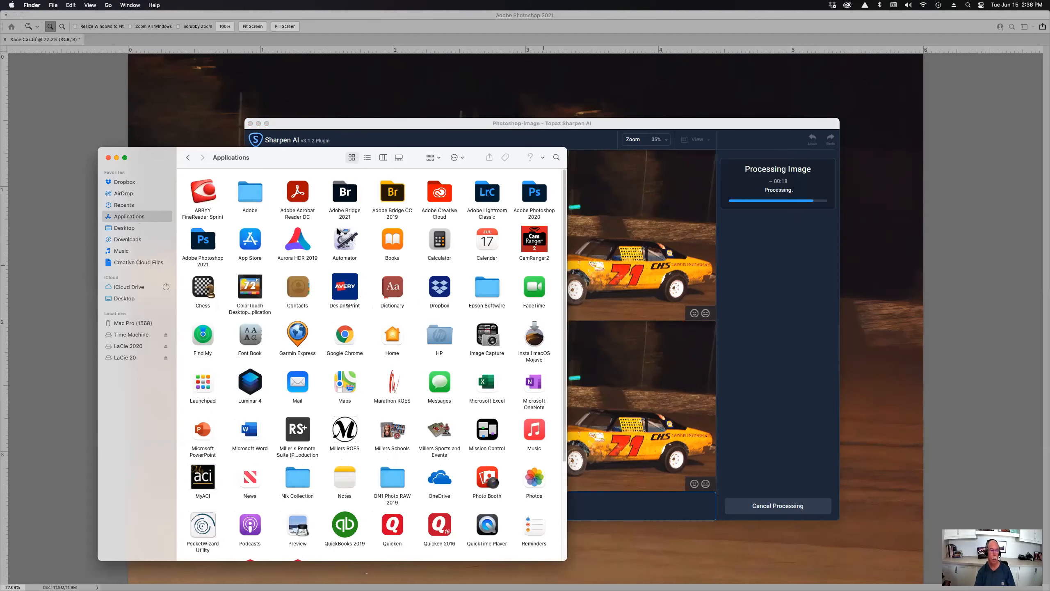
{"action": "left_click", "coordinate": [536, 195]}
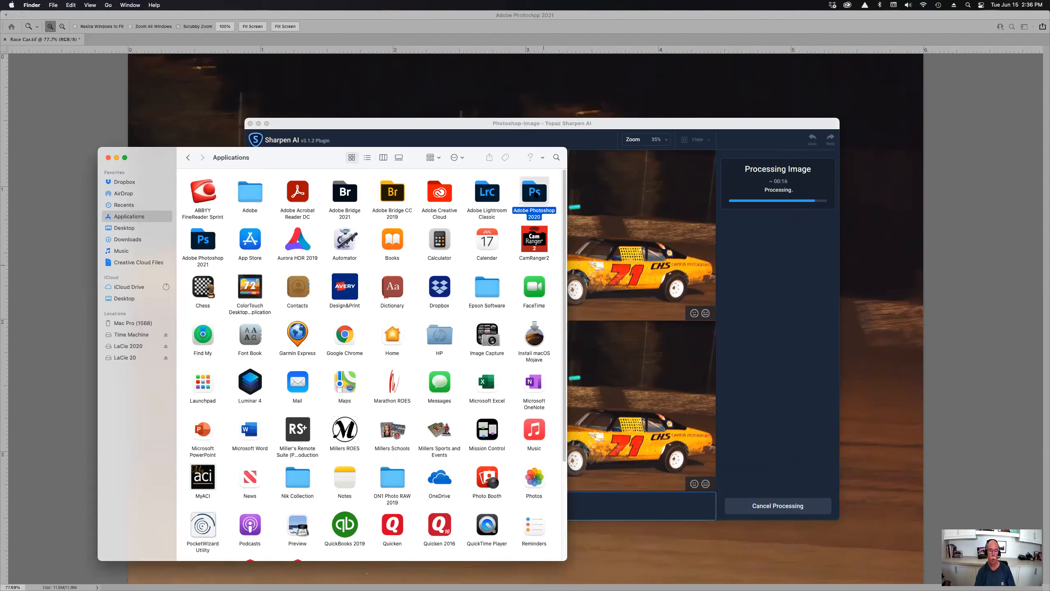
{"action": "key", "text": "super+Down"}
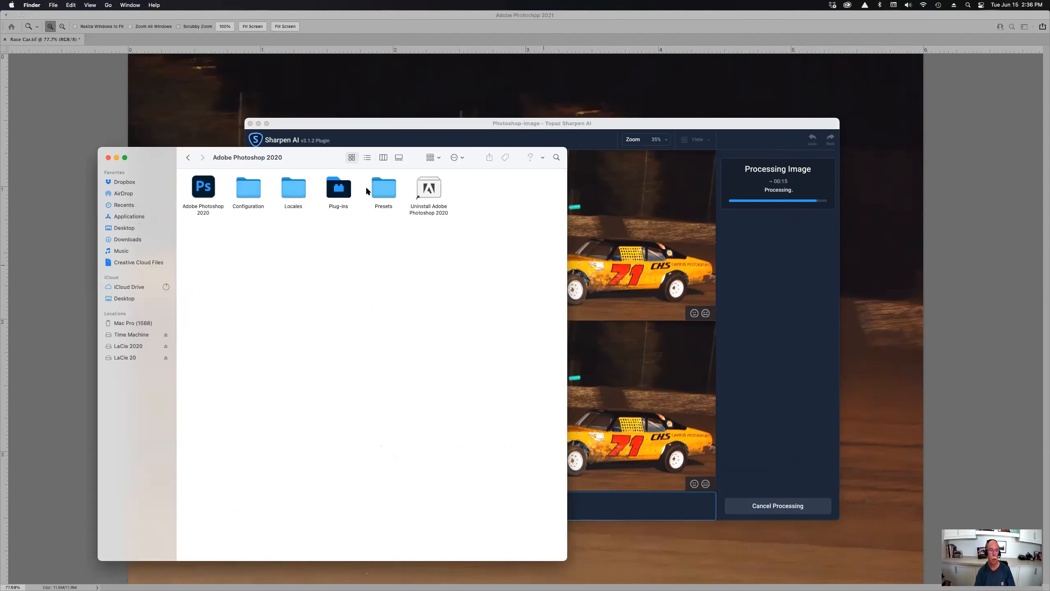
{"action": "double_click", "coordinate": [390, 189]}
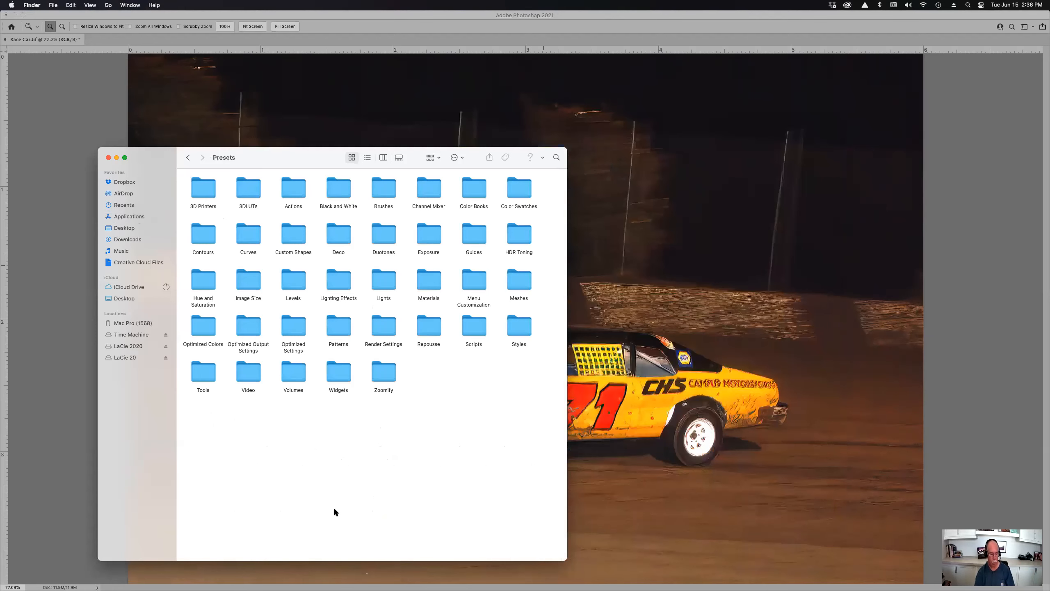
Open the Presets folder of Adobe Photoshop 2021 in a second Finder window placed beside the 2020 one.
{"action": "key", "text": "super+n"}
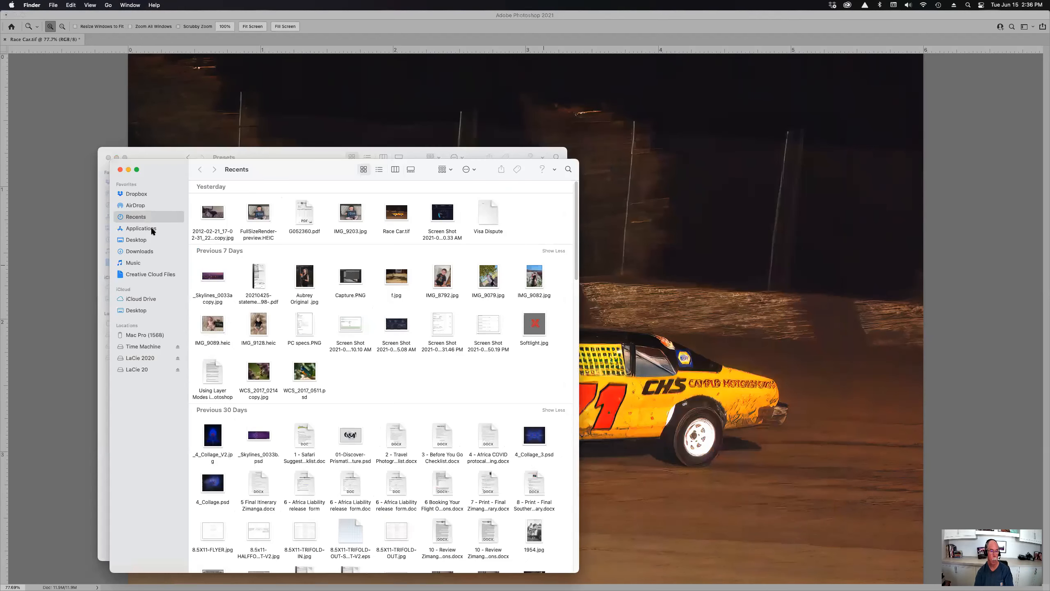
{"action": "left_click", "coordinate": [153, 230]}
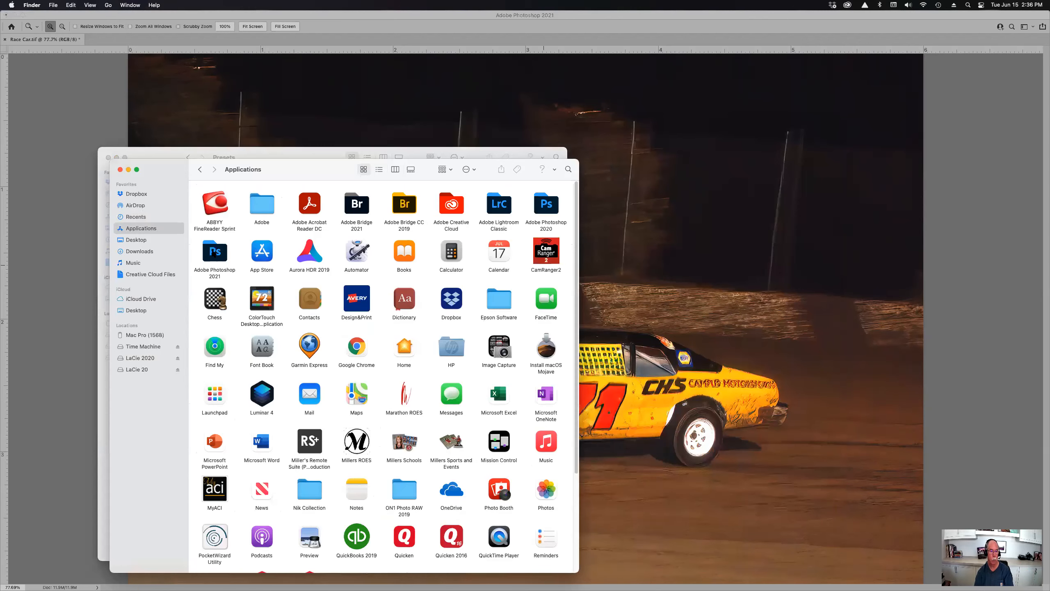
{"action": "double_click", "coordinate": [214, 251]}
{"action": "left_click_drag", "start_coordinate": [169, 170], "coordinate": [632, 158]}
{"action": "double_click", "coordinate": [858, 197]}
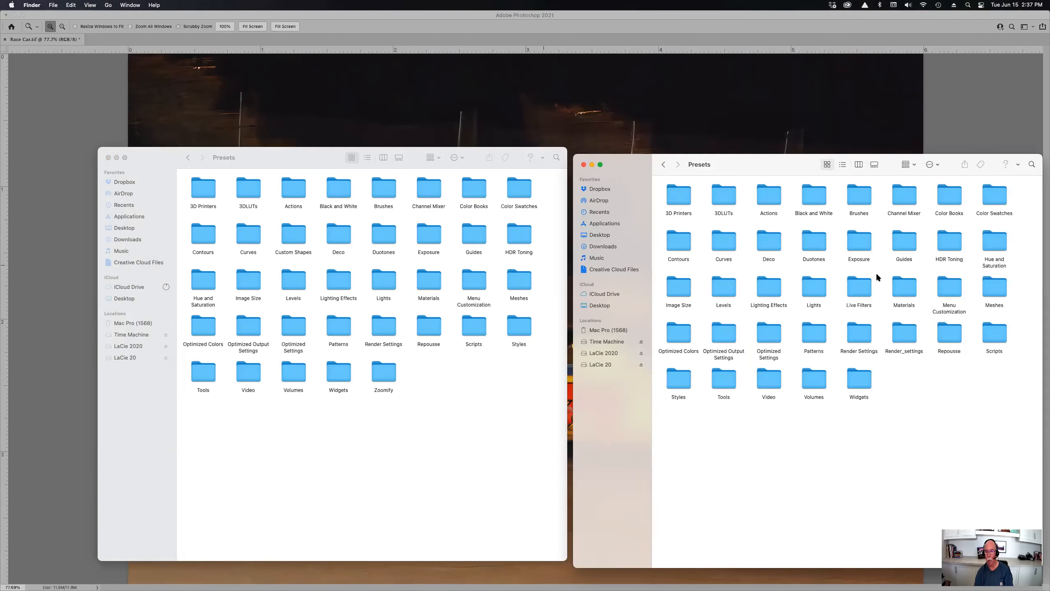
Select the Guides folder in the Photoshop 2020 presets, close both Finder windows and return to Photoshop.
{"action": "mouse_move", "coordinate": [470, 236]}
{"action": "left_mouse_down"}
{"action": "mouse_move", "coordinate": [521, 258]}
{"action": "mouse_move", "coordinate": [731, 269]}
{"action": "mouse_move", "coordinate": [468, 237]}
{"action": "left_mouse_up"}
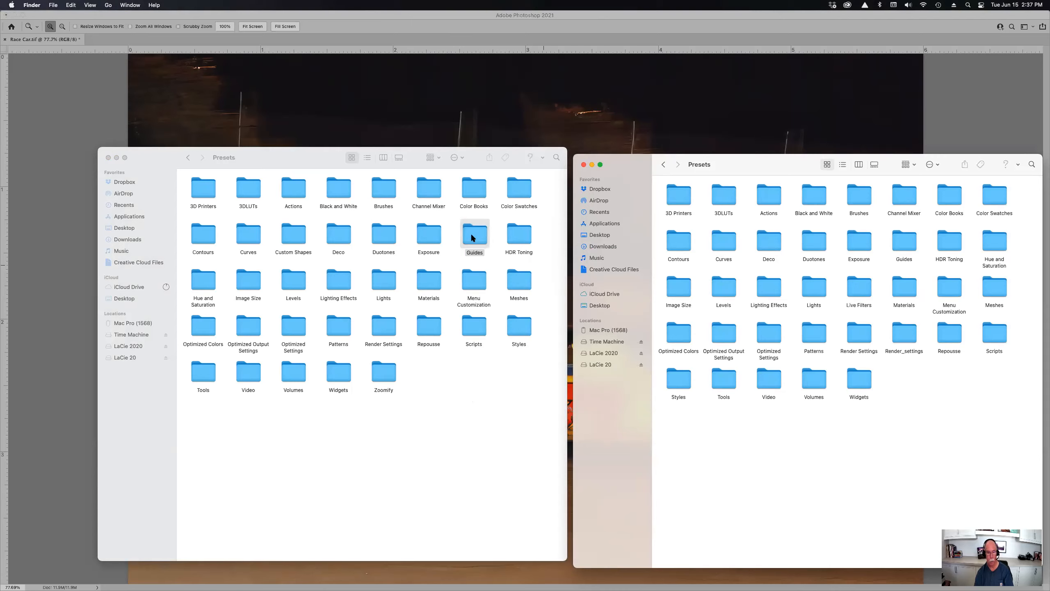
{"action": "left_click", "coordinate": [584, 164]}
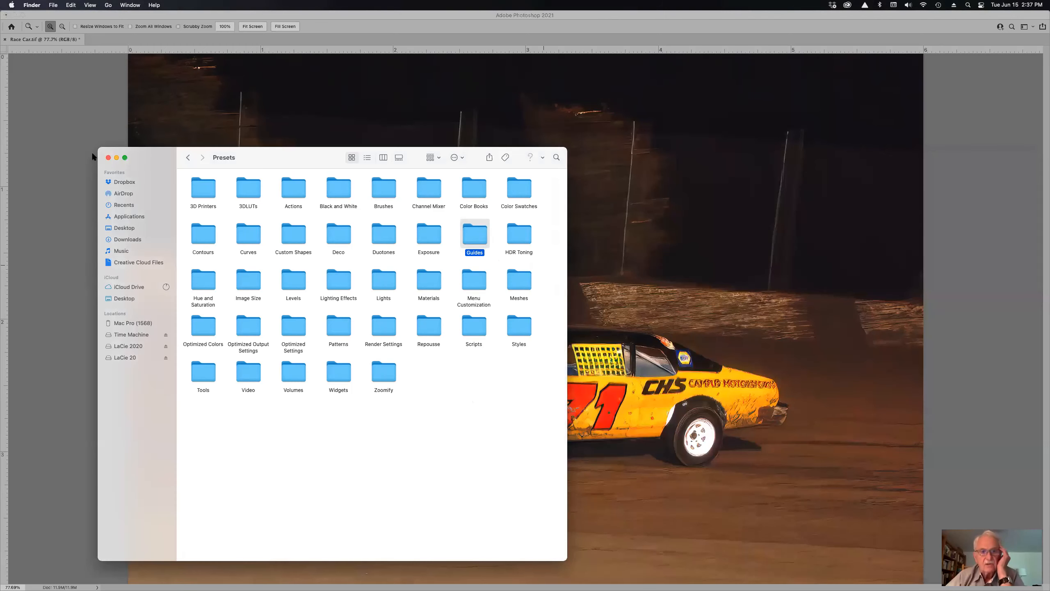
{"action": "left_click", "coordinate": [108, 157]}
{"action": "left_click", "coordinate": [81, 228]}
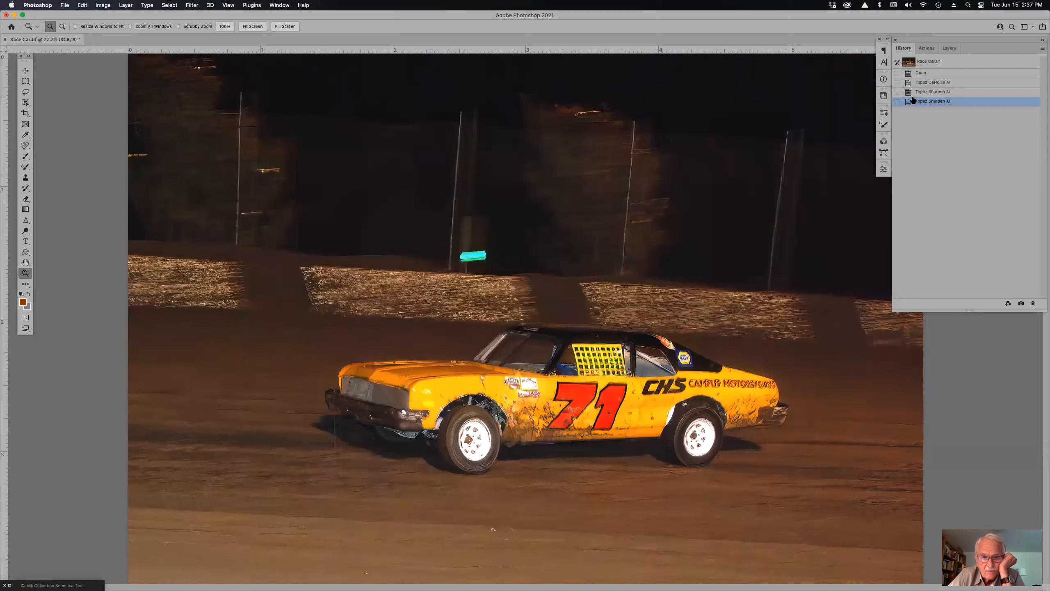
Compare the race car's two Topaz Sharpen AI history states at full view and 200%, ending on the first one.
{"action": "left_click", "coordinate": [938, 93]}
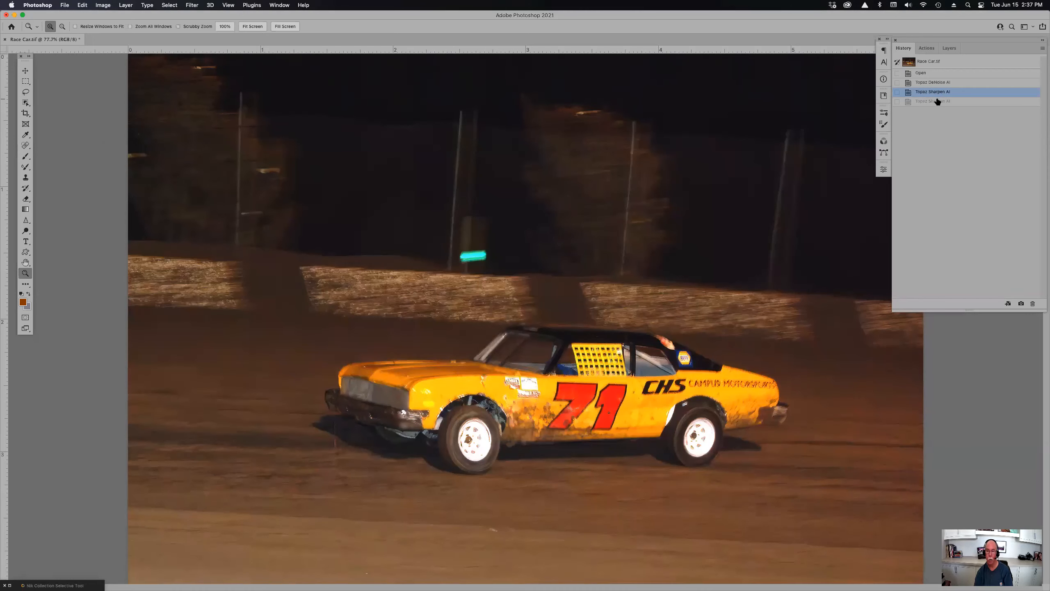
{"action": "left_click", "coordinate": [937, 103]}
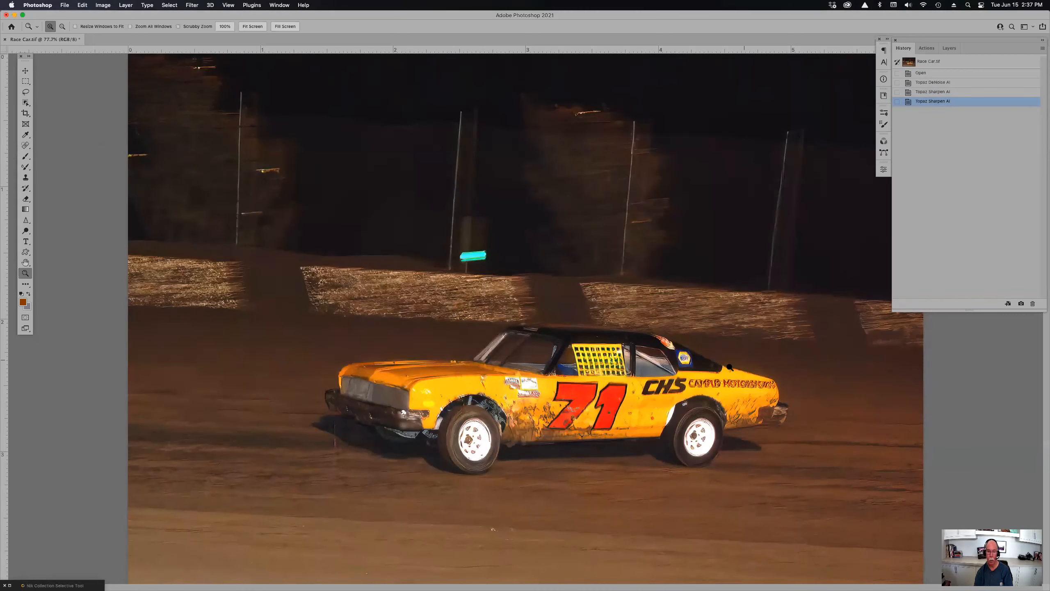
{"action": "left_click", "coordinate": [712, 387]}
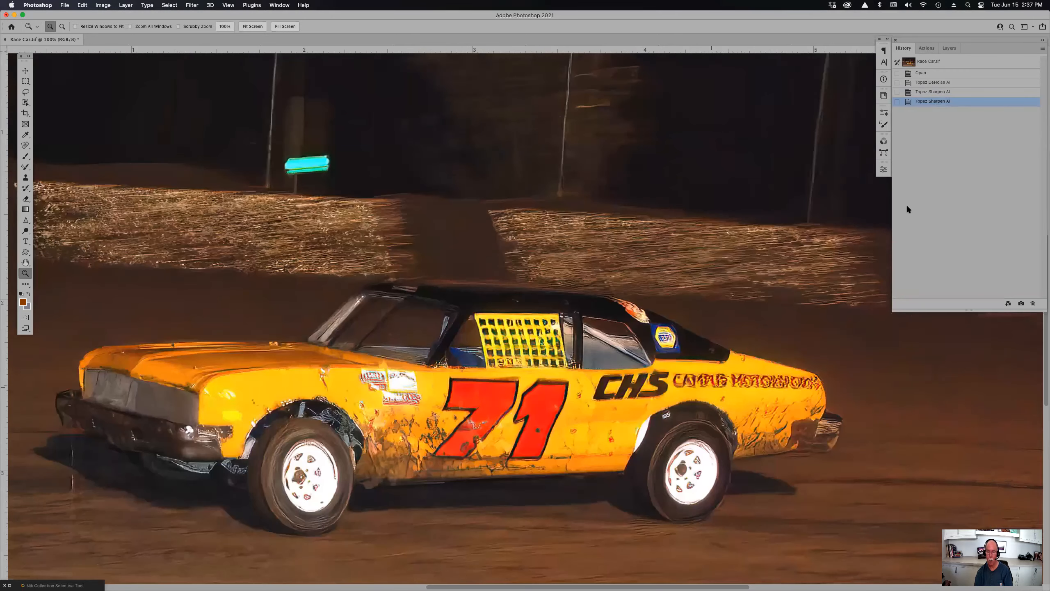
{"action": "left_click", "coordinate": [742, 396]}
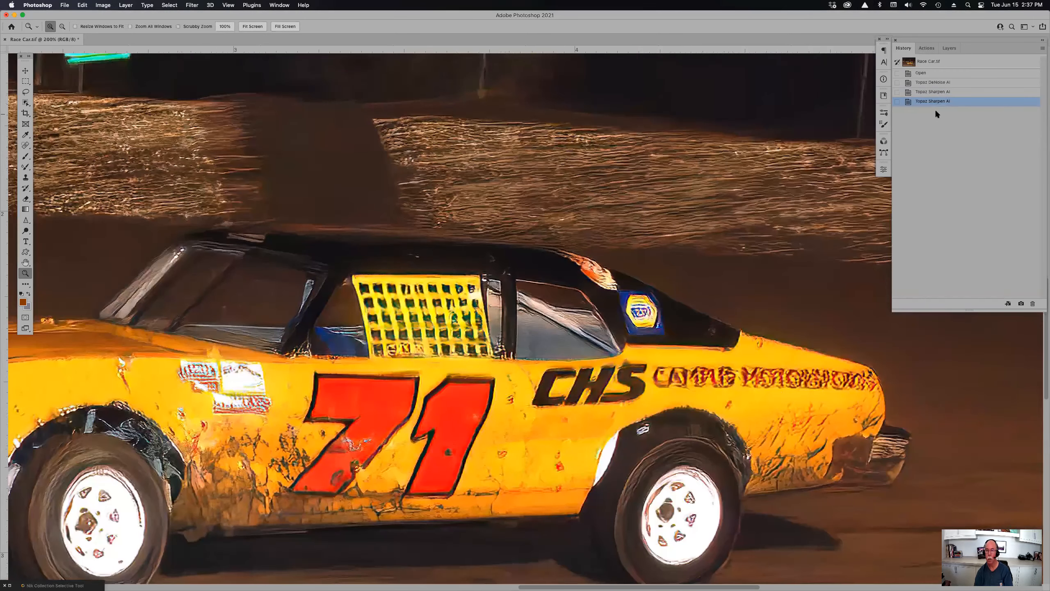
{"action": "left_click", "coordinate": [939, 91]}
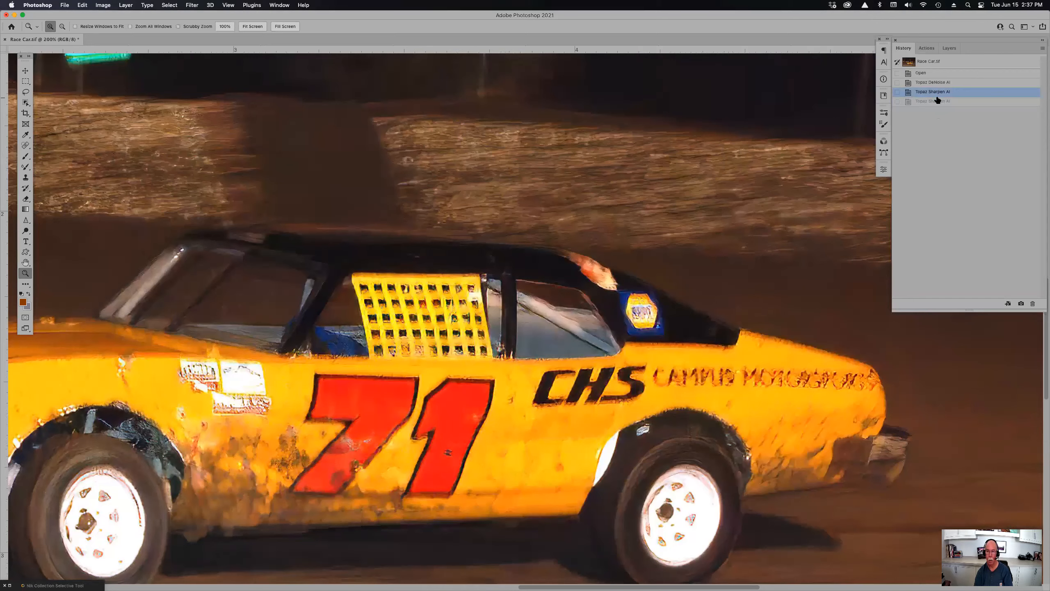
{"action": "left_click", "coordinate": [938, 102]}
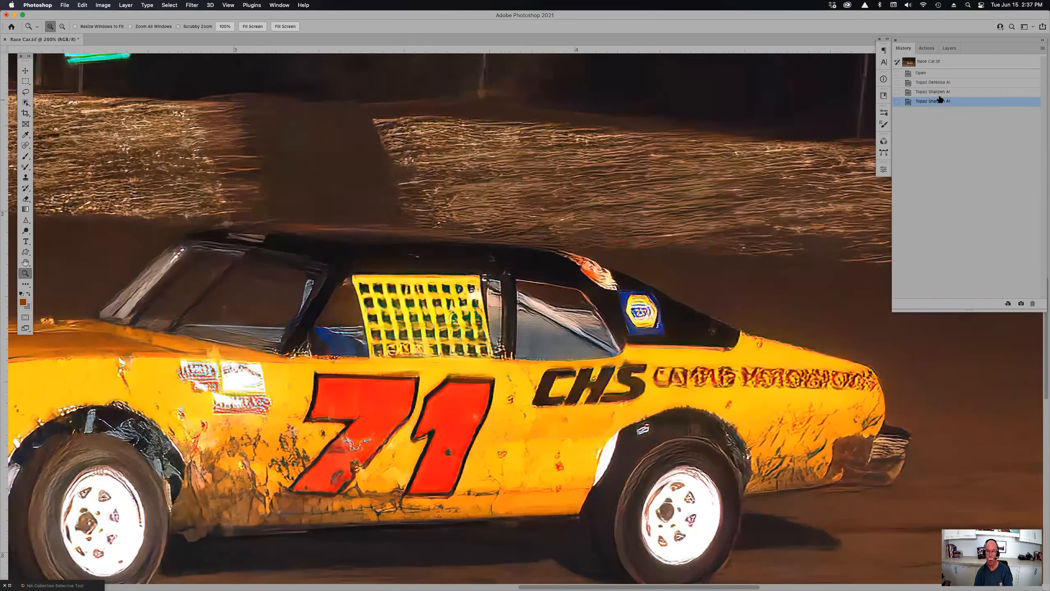
{"action": "left_click", "coordinate": [943, 92]}
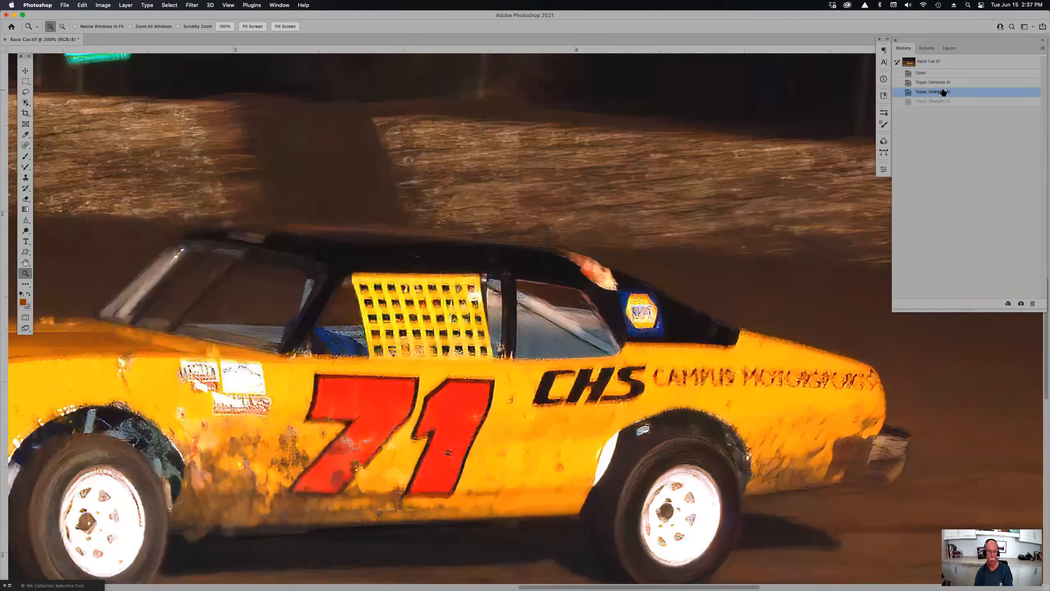
{"action": "left_click", "coordinate": [938, 102]}
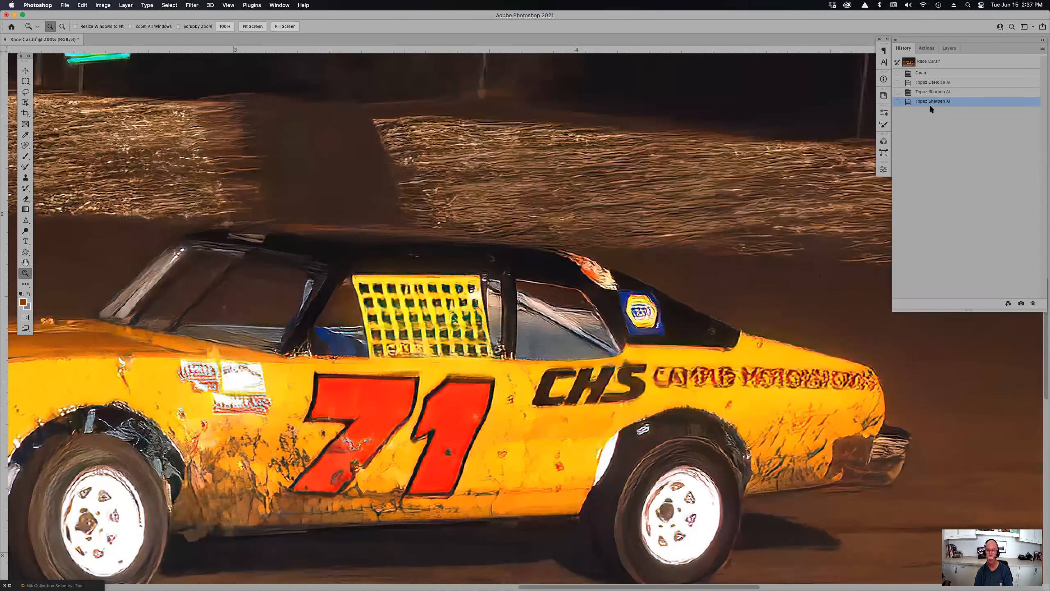
{"action": "left_click", "coordinate": [938, 91]}
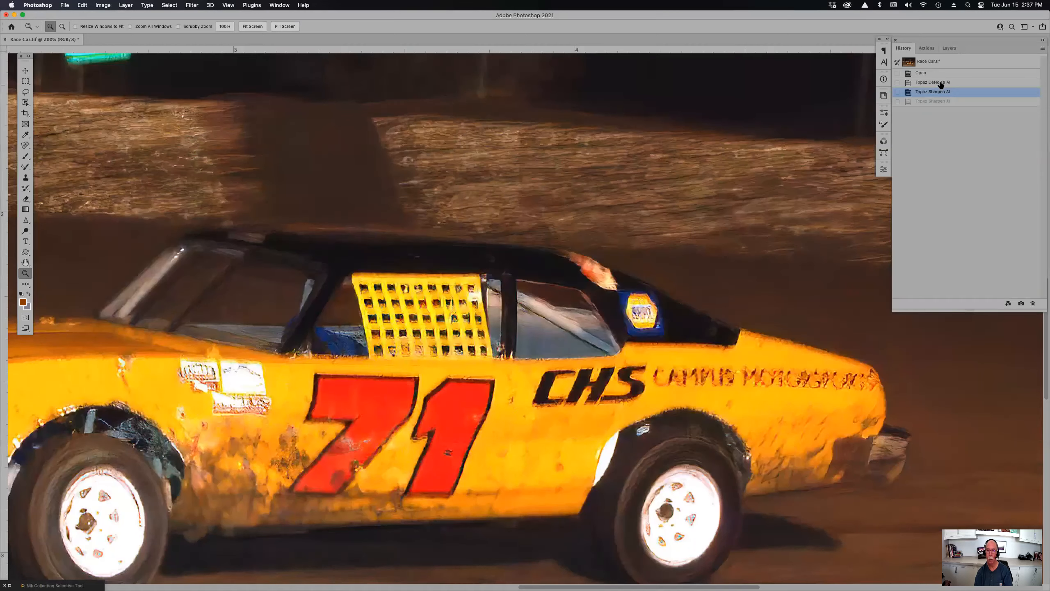
Compare the race car's original Open history state with the Topaz-processed states at 200% and full view, ending on the last Sharpen AI state.
{"action": "left_click", "coordinate": [941, 82]}
{"action": "left_click", "coordinate": [943, 73]}
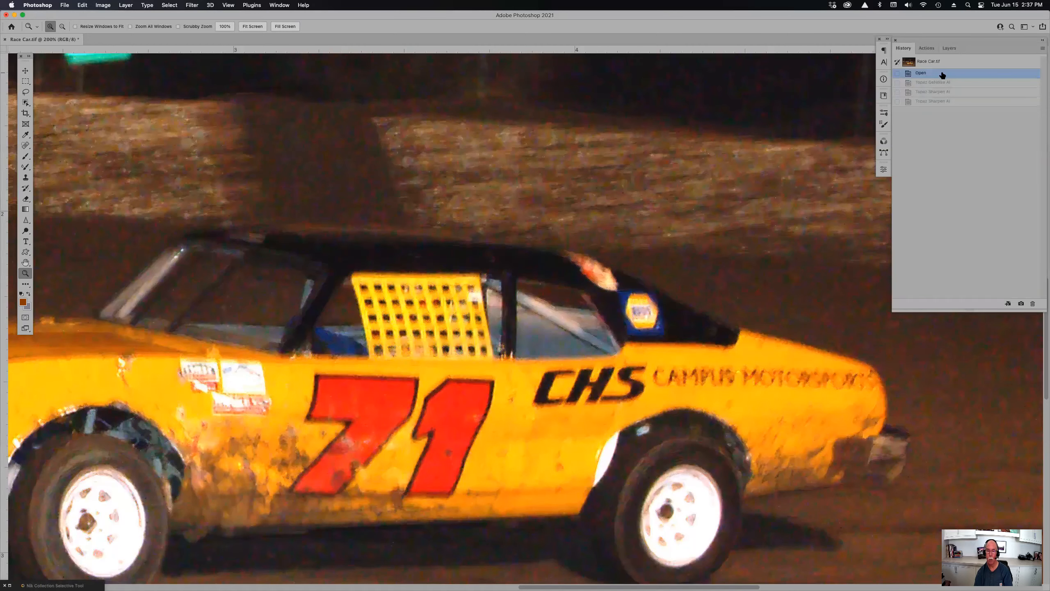
{"action": "left_click", "coordinate": [947, 101]}
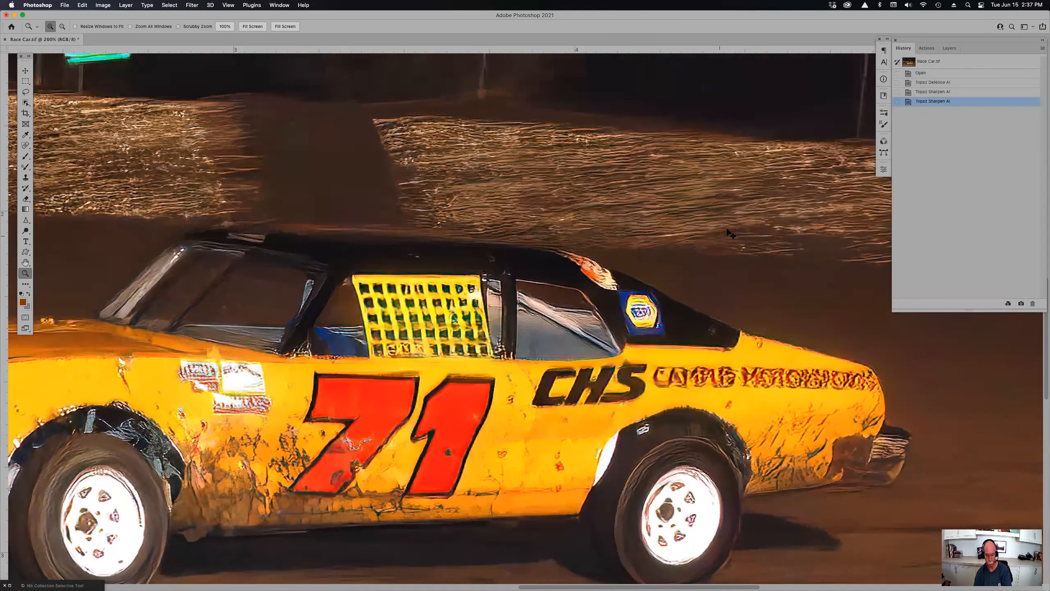
{"action": "key", "text": "super+0"}
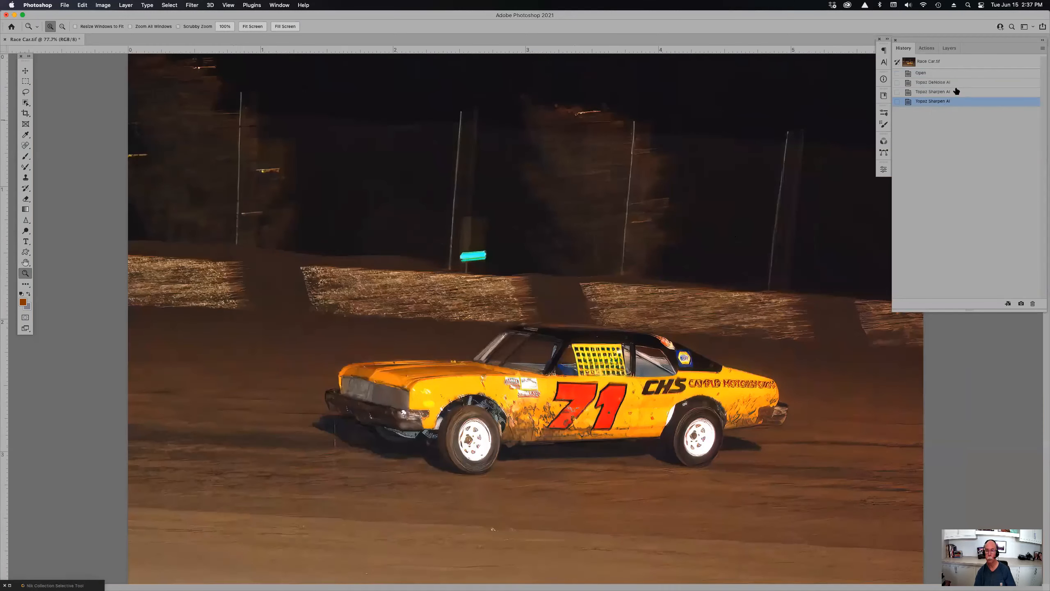
{"action": "left_click", "coordinate": [954, 75]}
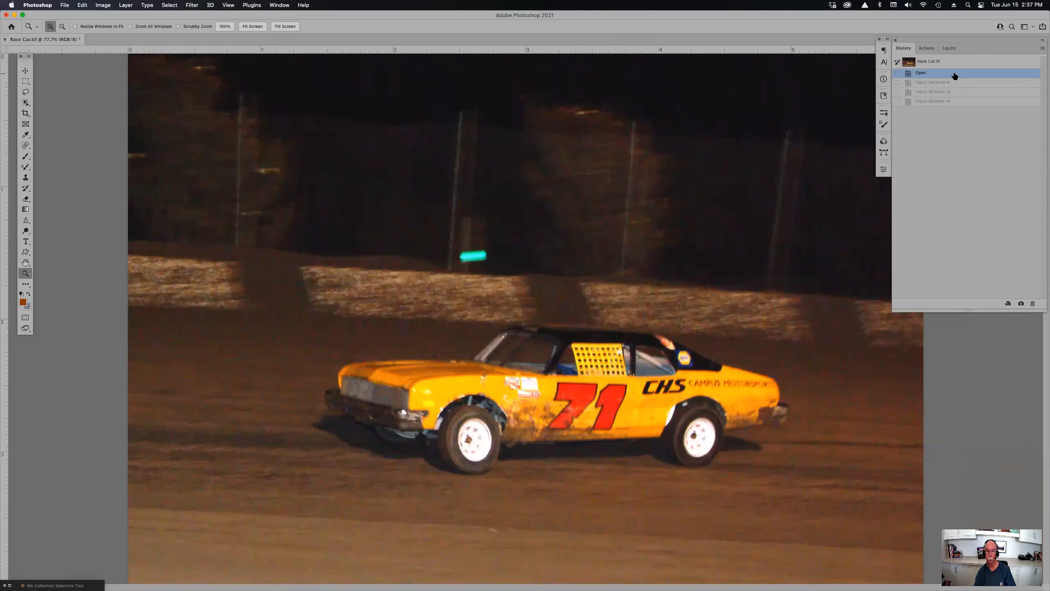
{"action": "left_click", "coordinate": [952, 101]}
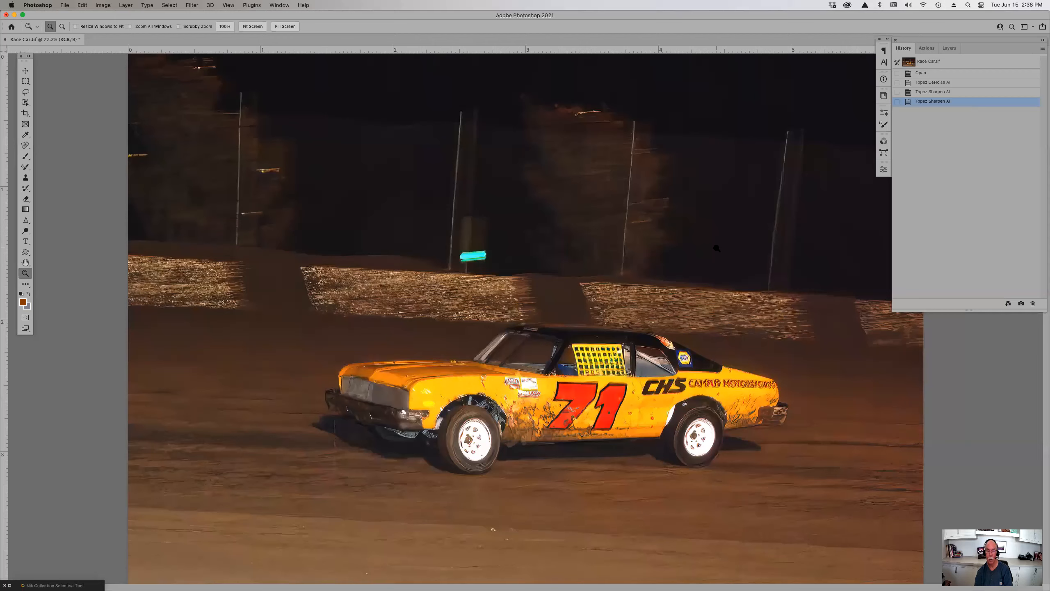
Close Race Car.tif without saving the changes and switch to Adobe Bridge.
{"action": "key", "text": "super+w"}
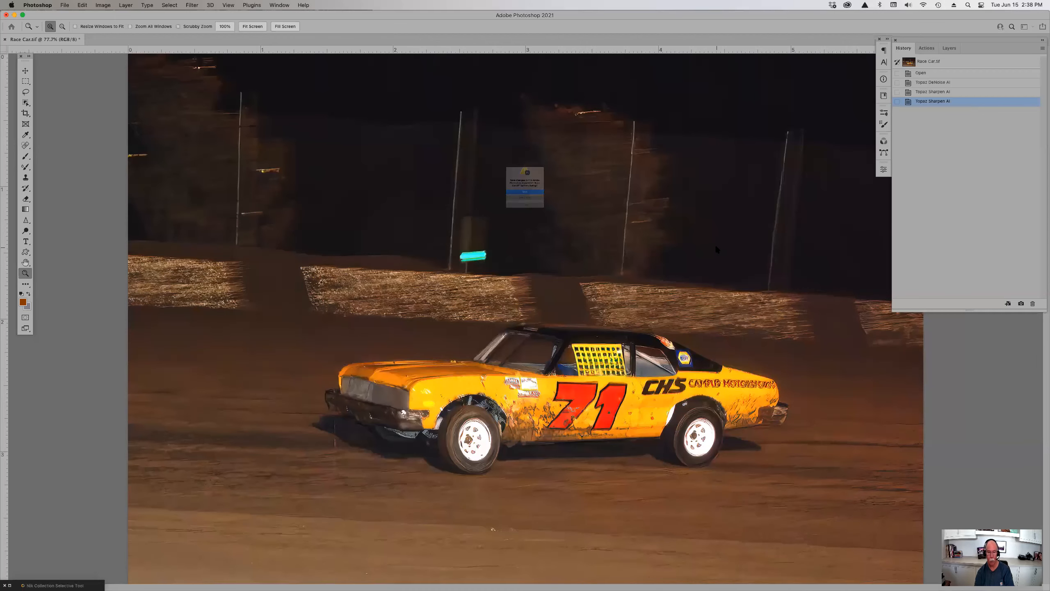
{"action": "left_click", "coordinate": [555, 215]}
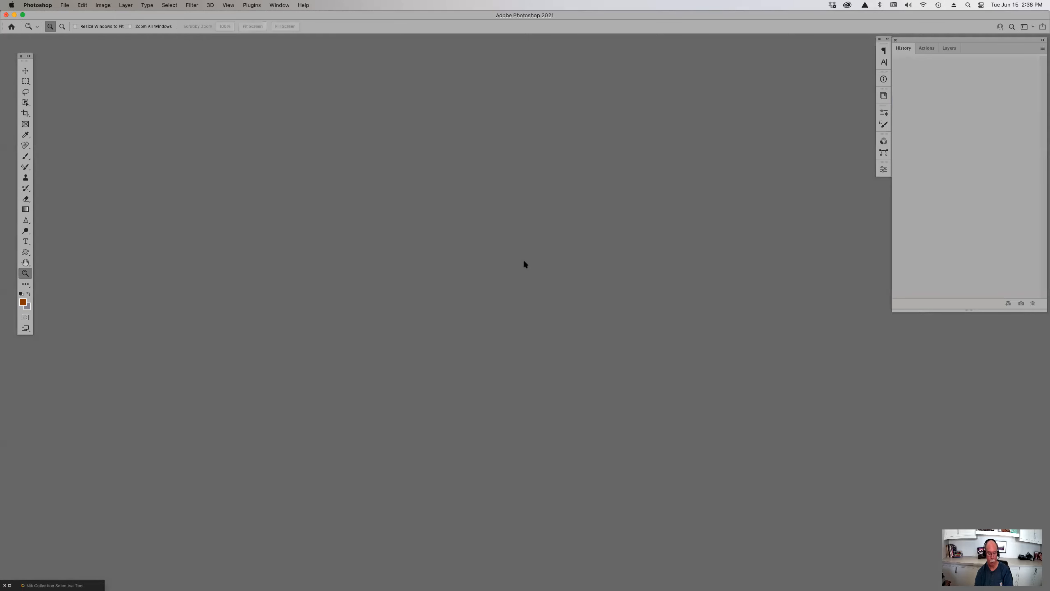
{"action": "key", "text": "super+Tab"}
{"action": "key", "text": "super+Tab"}
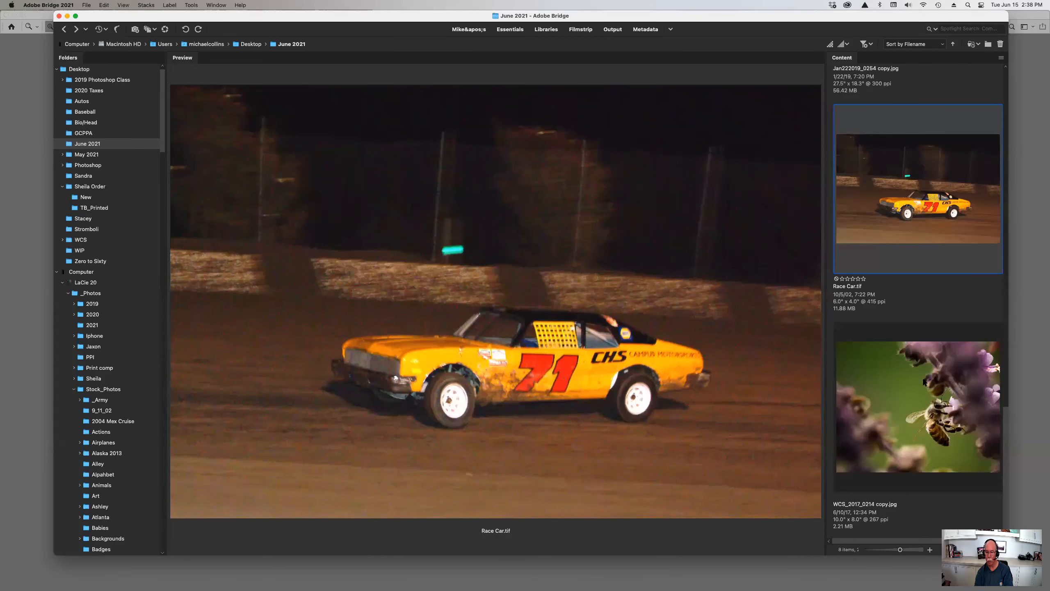
Preview 2013-01-22_22-20-44_779 copy.jpg and browse back to the first images of the June 2021 folder.
{"action": "scroll", "coordinate": [925, 383], "scroll_direction": "up", "scroll_amount": 10}
{"action": "left_click", "coordinate": [926, 267]}
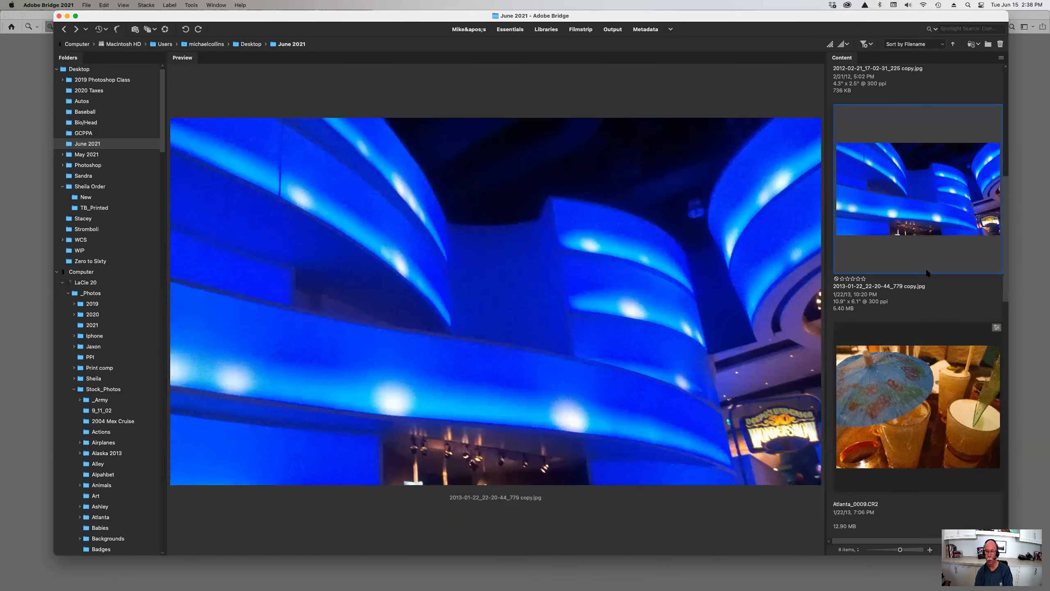
{"action": "scroll", "coordinate": [925, 279], "scroll_direction": "up", "scroll_amount": 5}
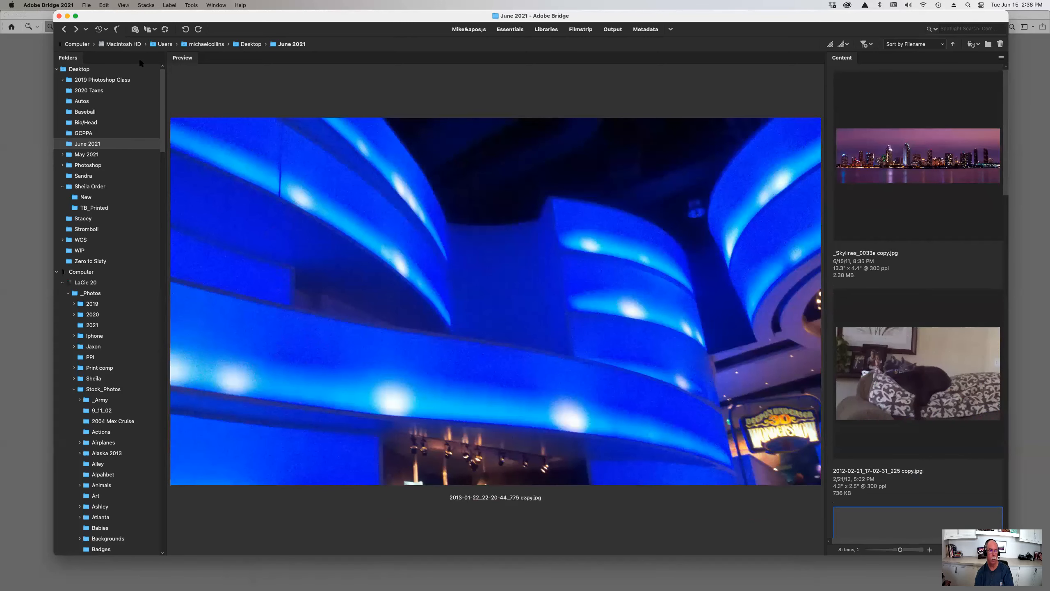
Clear the desktop by minimizing Bridge, hiding Photoshop and closing the Previous Photoshop Parties Word document.
{"action": "left_click", "coordinate": [67, 15]}
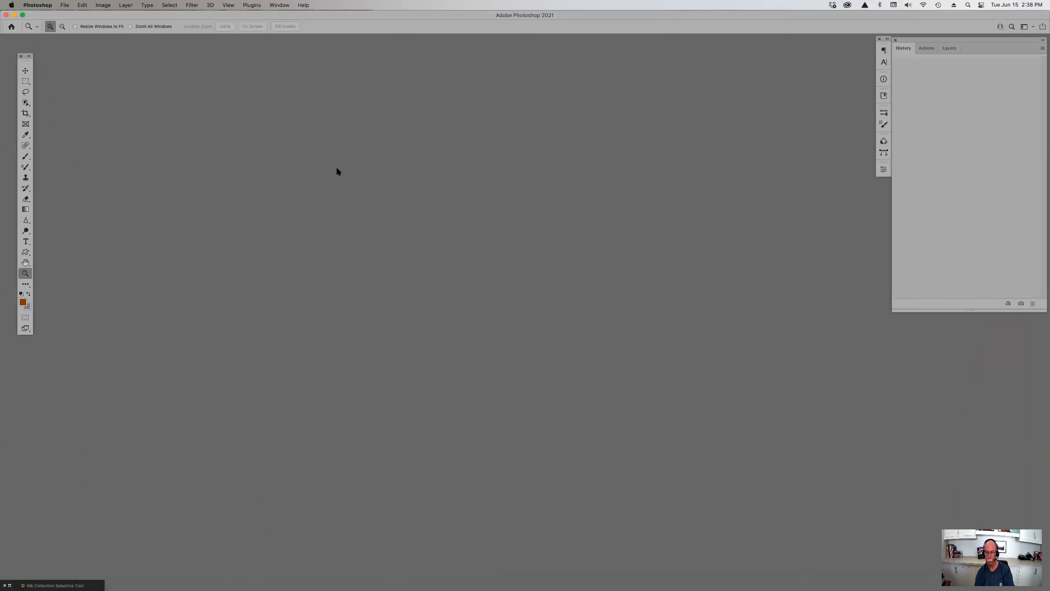
{"action": "key", "text": "super+h"}
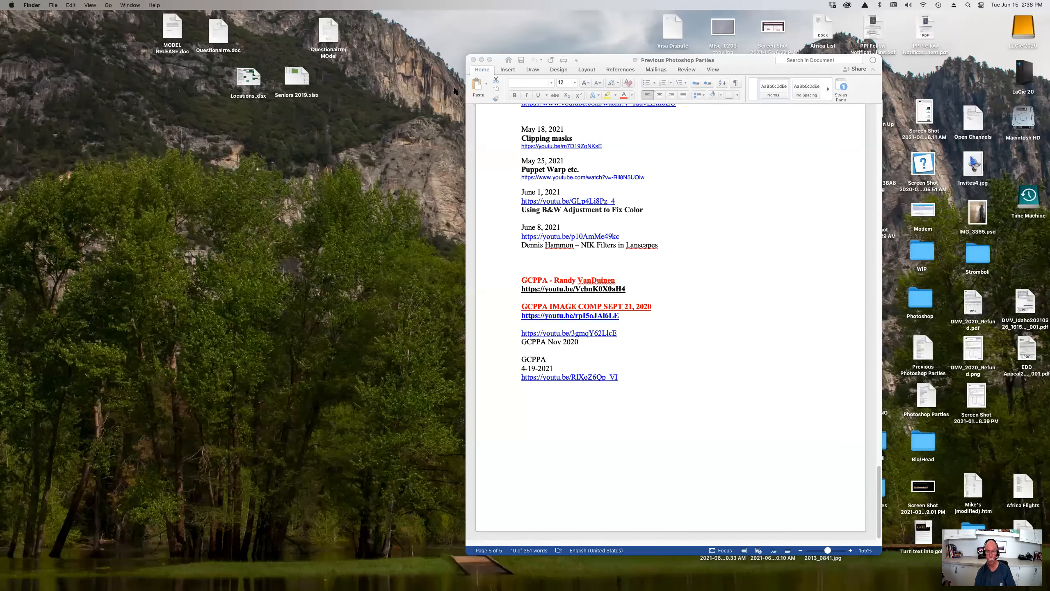
{"action": "left_click", "coordinate": [474, 61]}
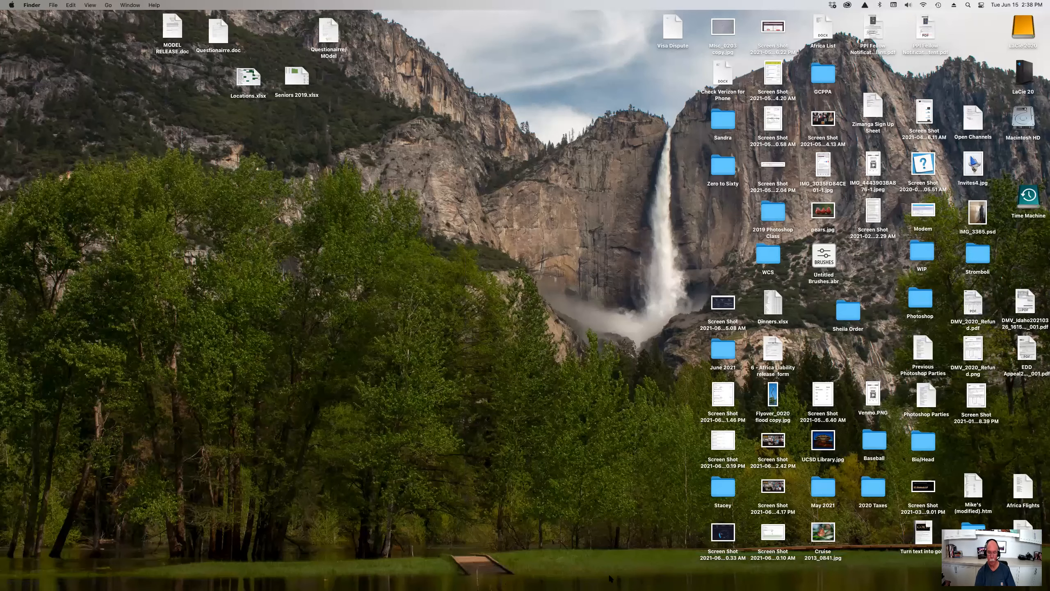
{"action": "mouse_move", "coordinate": [701, 581]}
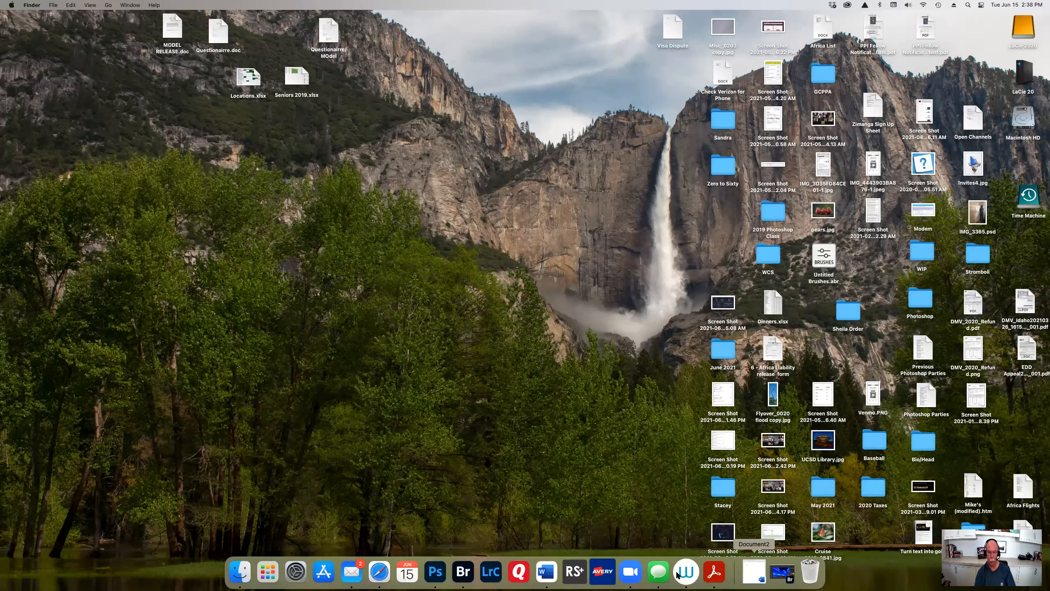